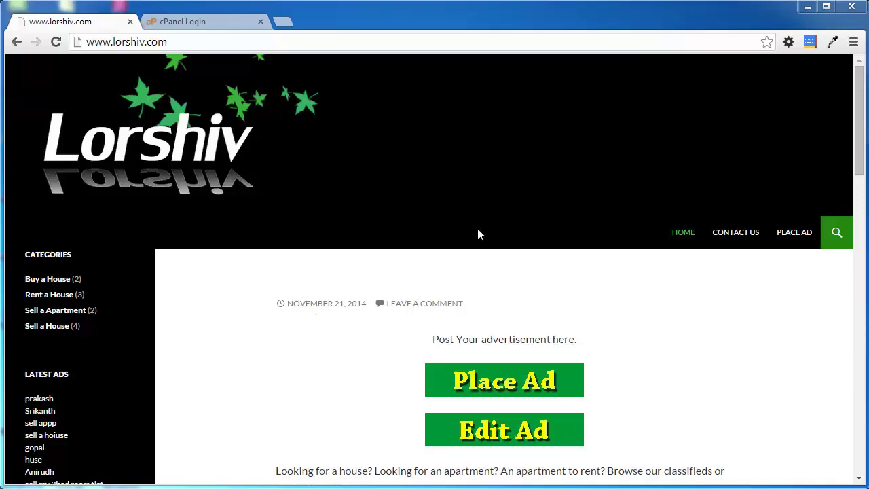
Log in to cPanel for lorshiv.com with the saved credentials
key(alt+Tab)
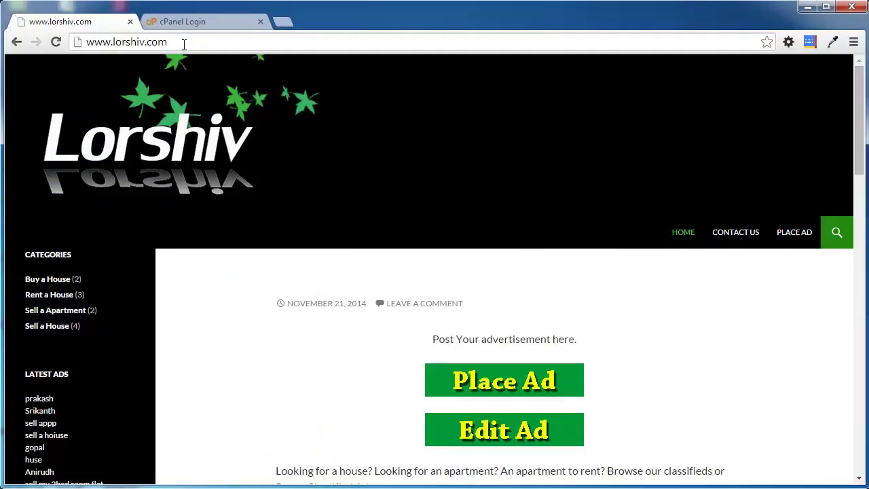
click(178, 22)
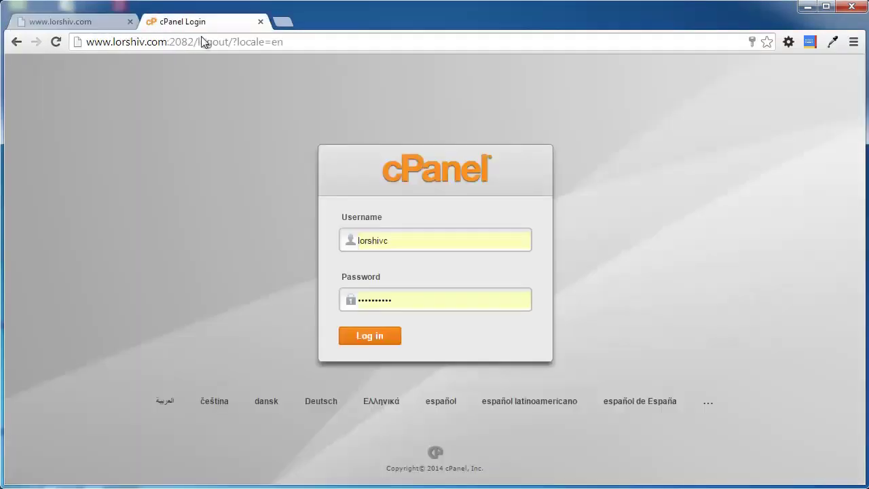
click(384, 339)
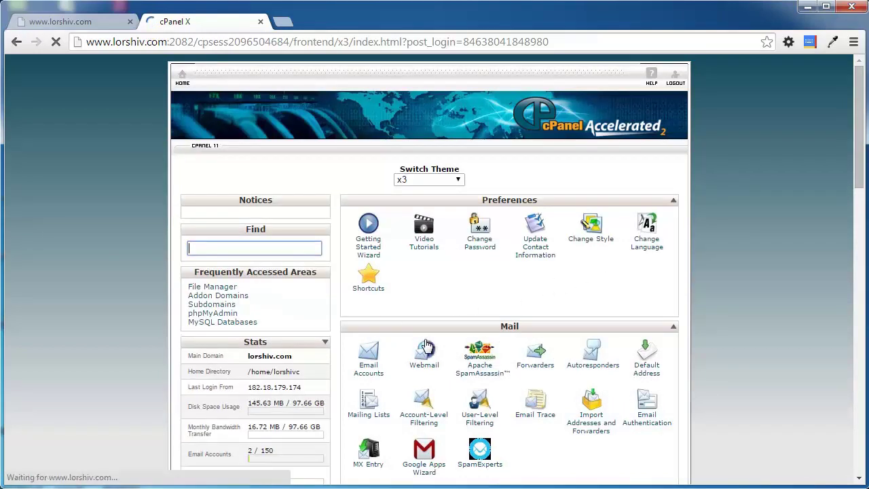
Open the File Manager at the Web Root (public_html/www) directory
scroll(399, 316, down, 3)
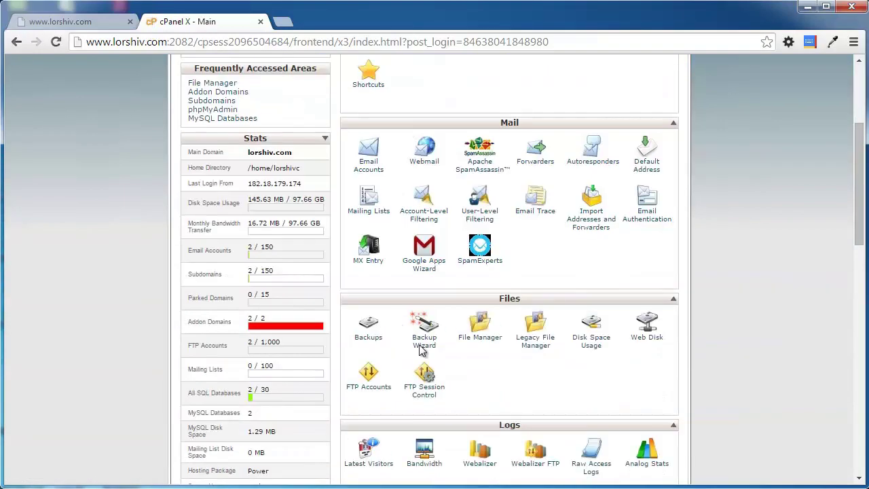
click(480, 327)
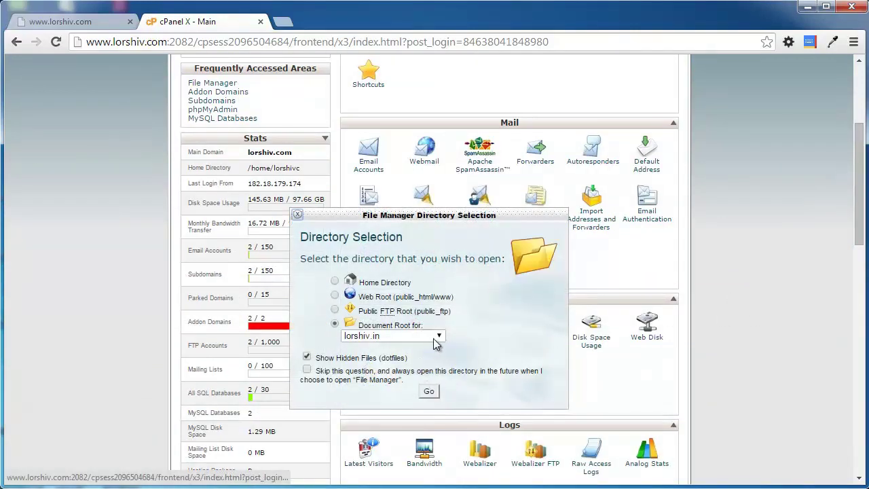
click(439, 336)
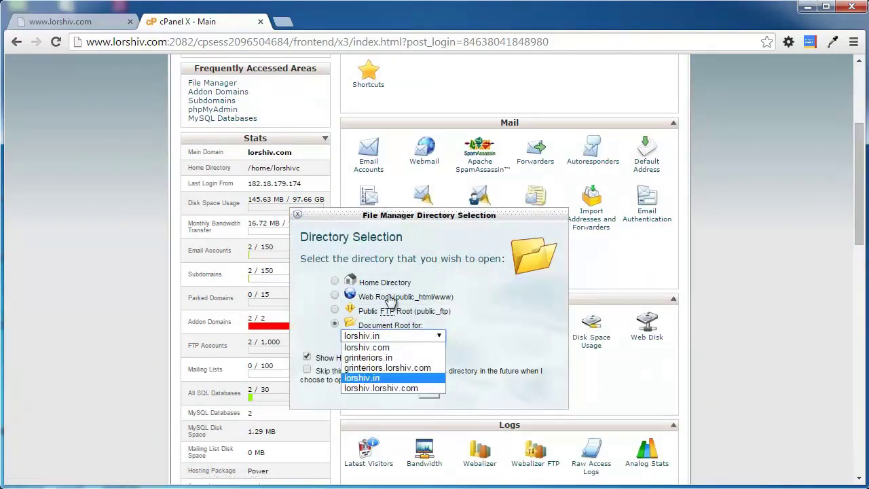
click(335, 296)
click(429, 391)
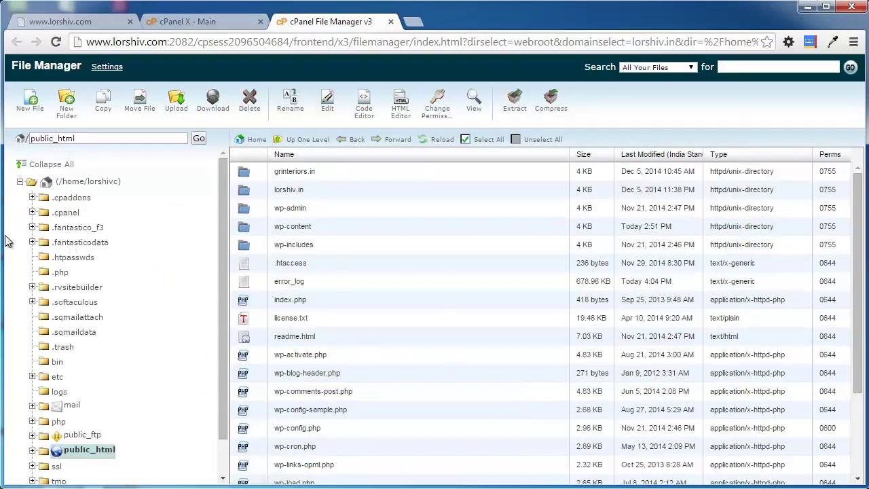
Select all WordPress folders and files in public_html from wp-admin through xmlrpc.php
scroll(407, 284, down, 1)
scroll(394, 277, down, 1)
scroll(387, 272, up, 2)
click(348, 211)
scroll(421, 357, down, 3)
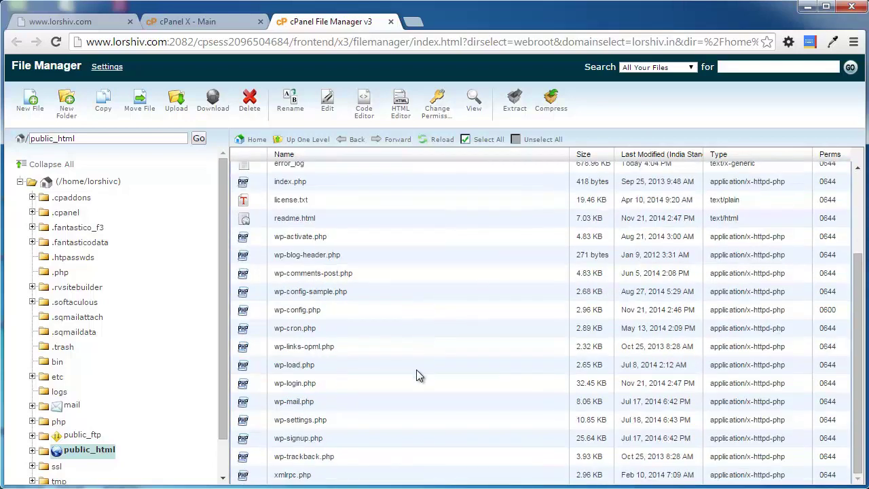
shift+click(355, 476)
scroll(423, 397, up, 3)
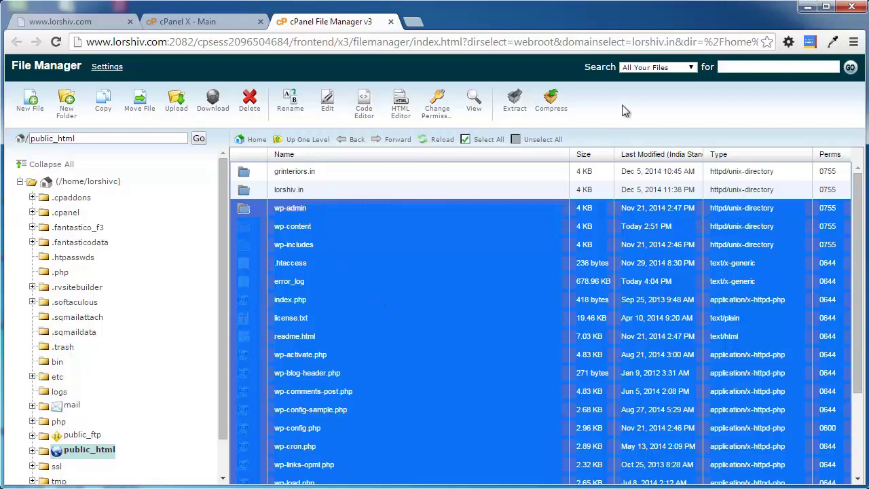
Compress the selected WordPress files into the Zip Archive /public_html/wp-admin.zip and dismiss the compression results
click(550, 107)
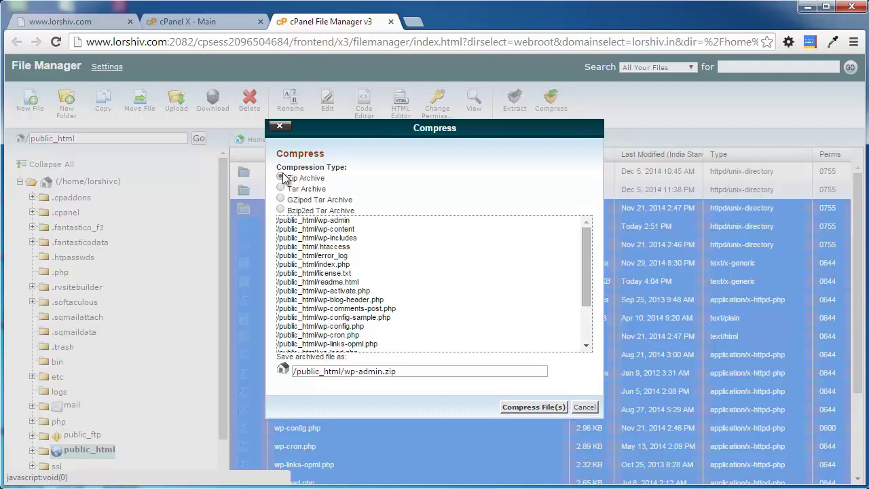
click(282, 175)
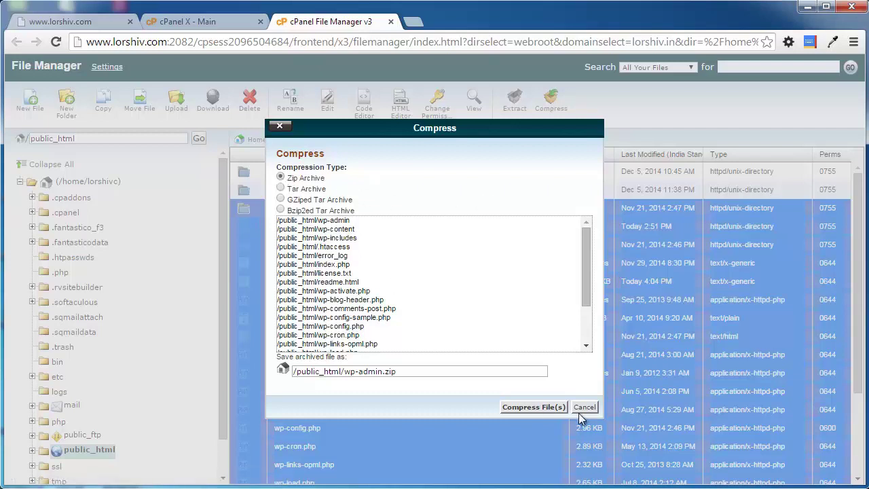
click(533, 407)
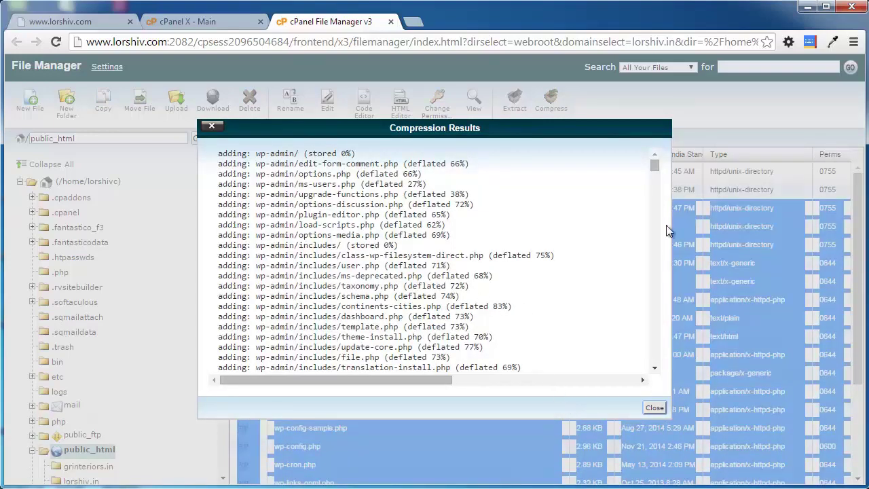
mouse_move(654, 163)
mouse_down()
mouse_move(673, 250)
mouse_move(669, 155)
mouse_up()
click(654, 409)
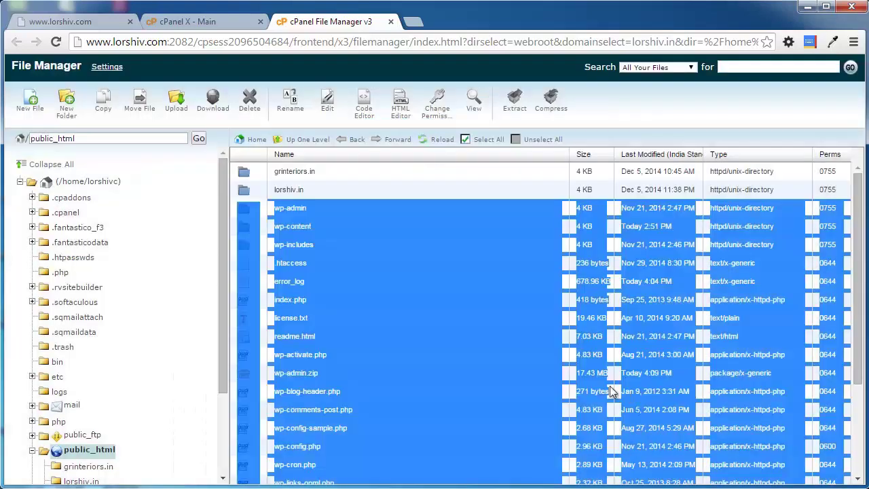
Download the wp-admin.zip archive from public_html
click(433, 336)
click(336, 375)
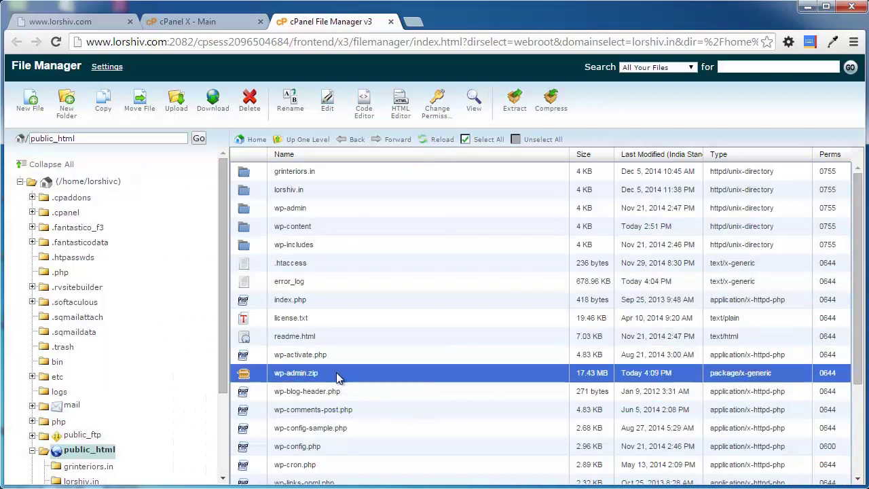
scroll(388, 367, down, 1)
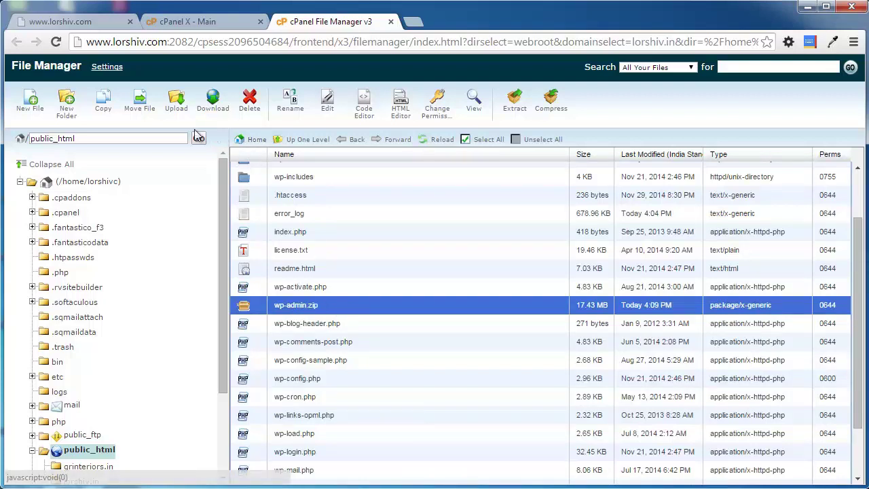
click(207, 108)
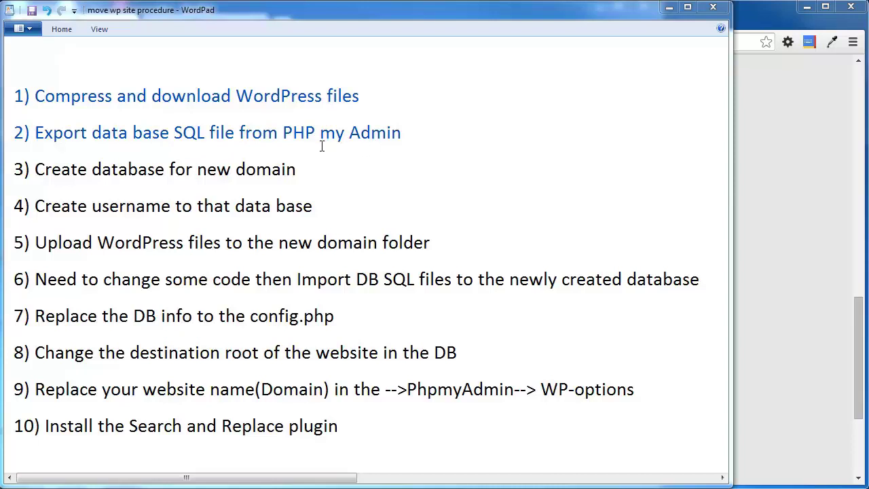
Return from the WordPad procedure notes to cPanel in the browser and open phpMyAdmin
click(761, 23)
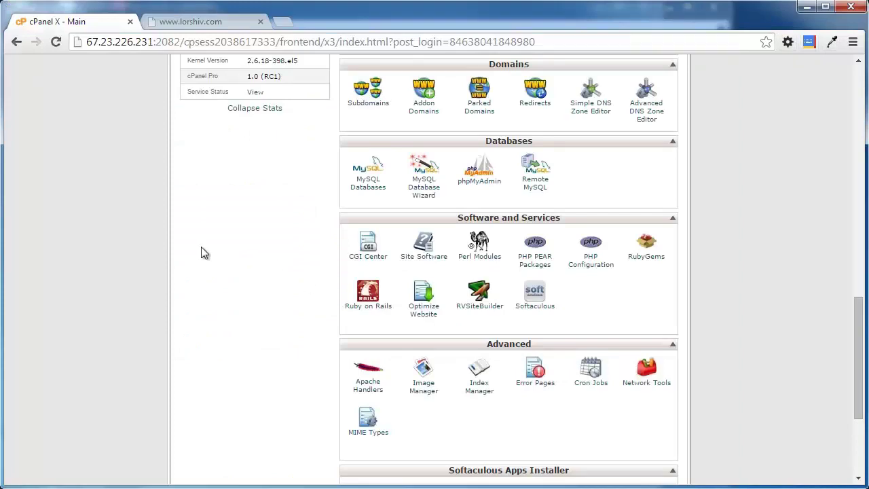
scroll(231, 253, up, 4)
scroll(544, 302, down, 2)
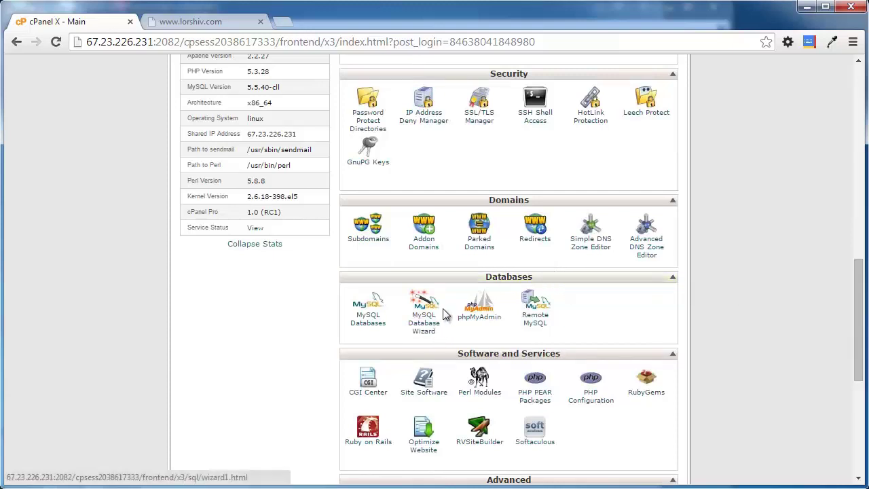
click(482, 310)
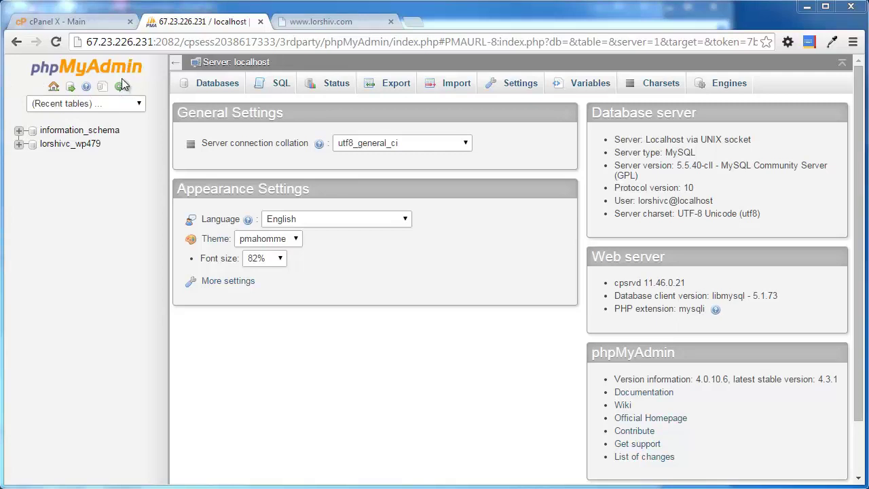
Export the lorshivc_wp479 database with the Quick method in SQL format
click(217, 84)
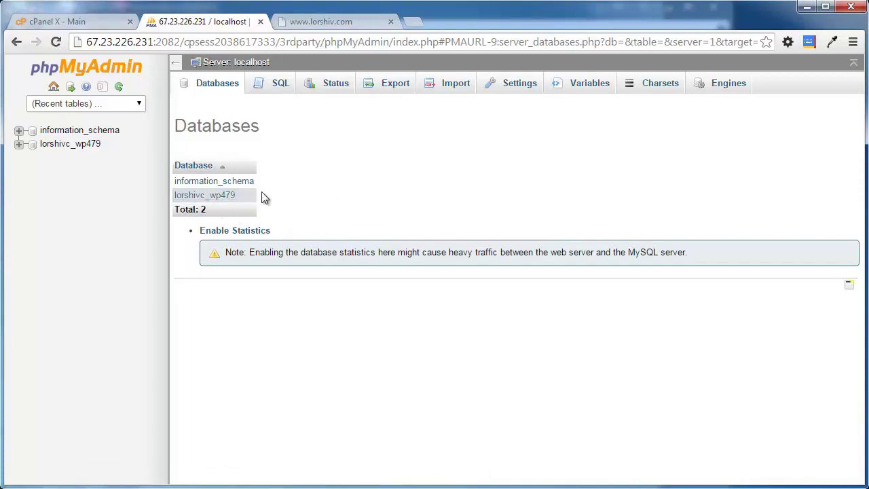
click(221, 197)
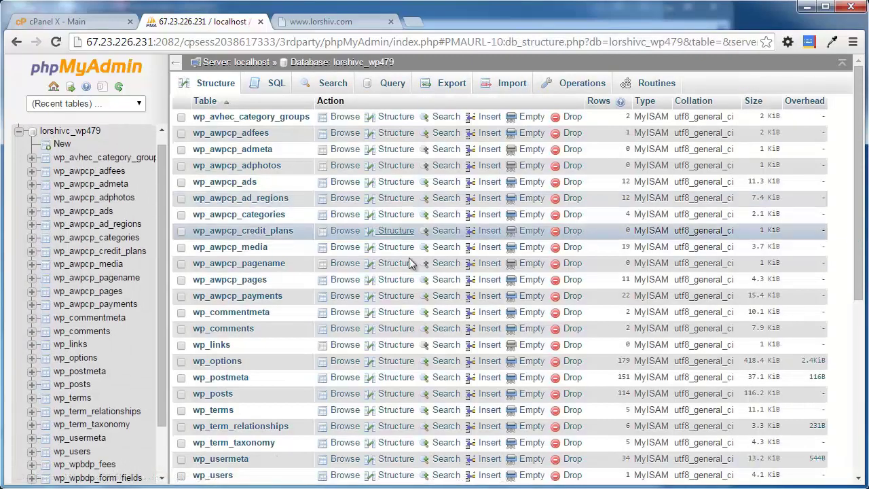
click(448, 90)
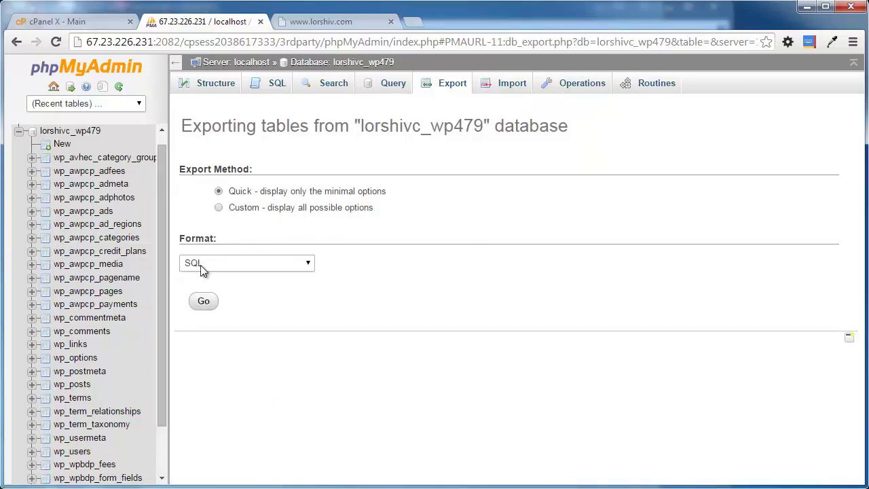
click(204, 301)
click(205, 303)
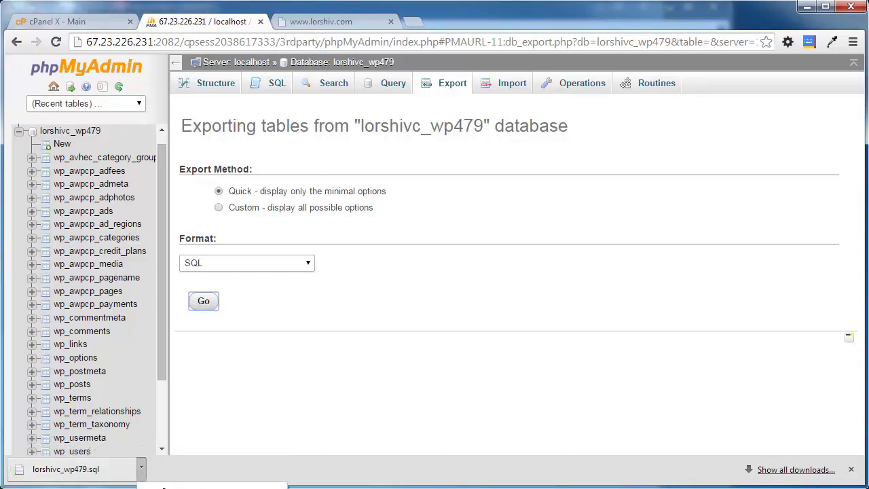
Show the exported SQL file in the Downloads folder and check it alongside the wp-admin archive
click(163, 486)
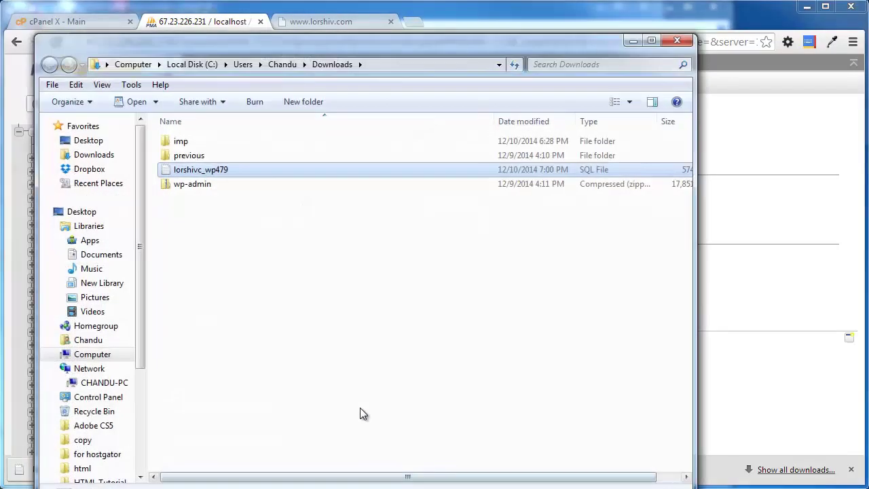
click(216, 189)
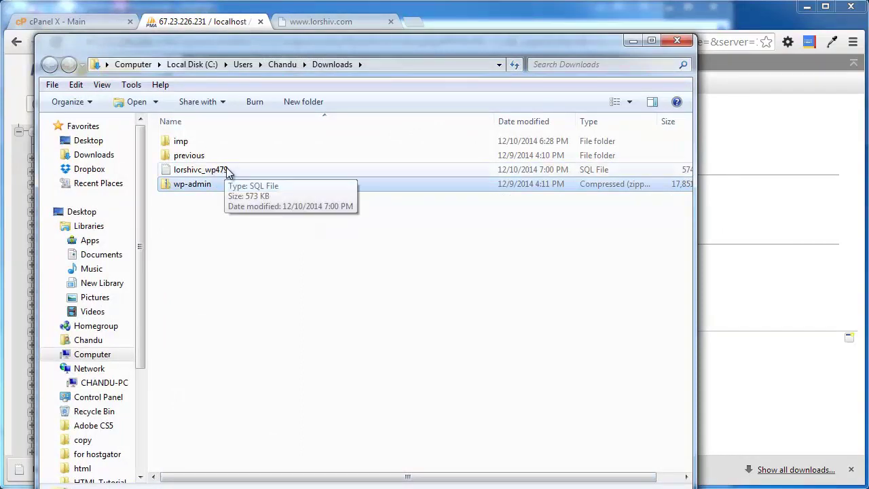
click(228, 173)
click(218, 182)
click(224, 174)
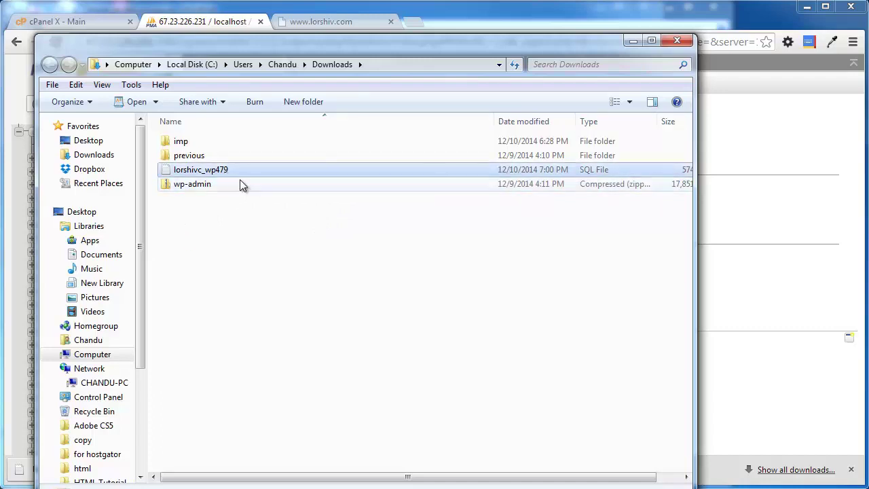
click(228, 184)
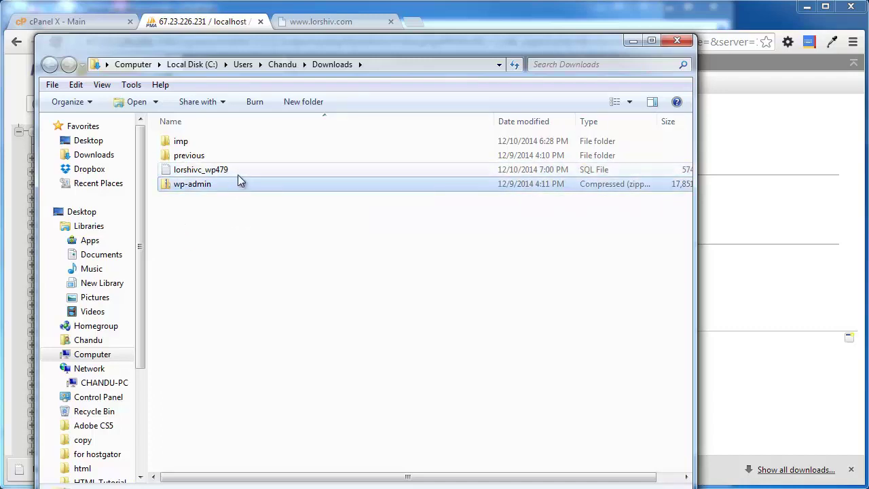
click(234, 174)
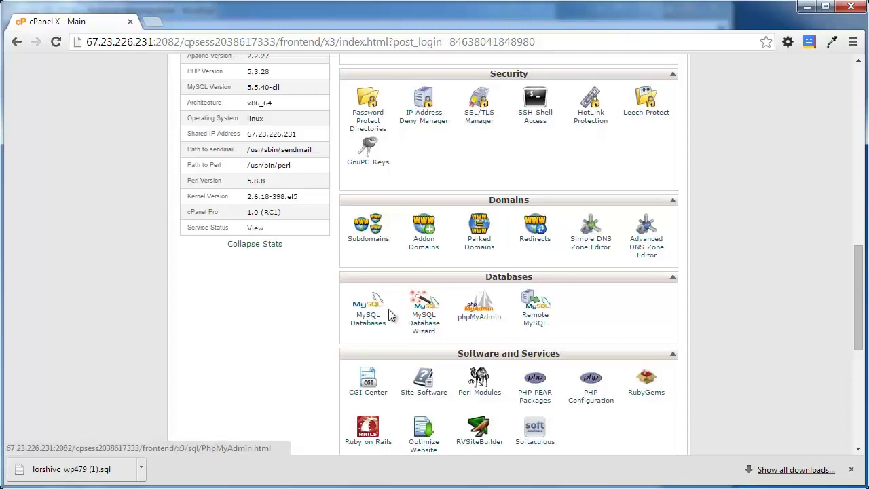
Create a new MySQL database in cPanel with the name xx after the lorshivc_ prefix
scroll(388, 308, down, 1)
scroll(388, 309, up, 1)
click(374, 319)
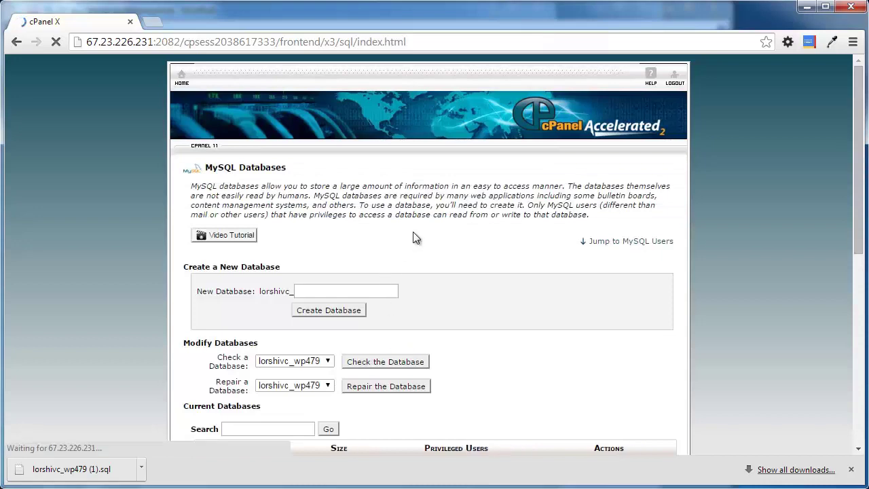
scroll(437, 280, down, 2)
scroll(258, 202, up, 1)
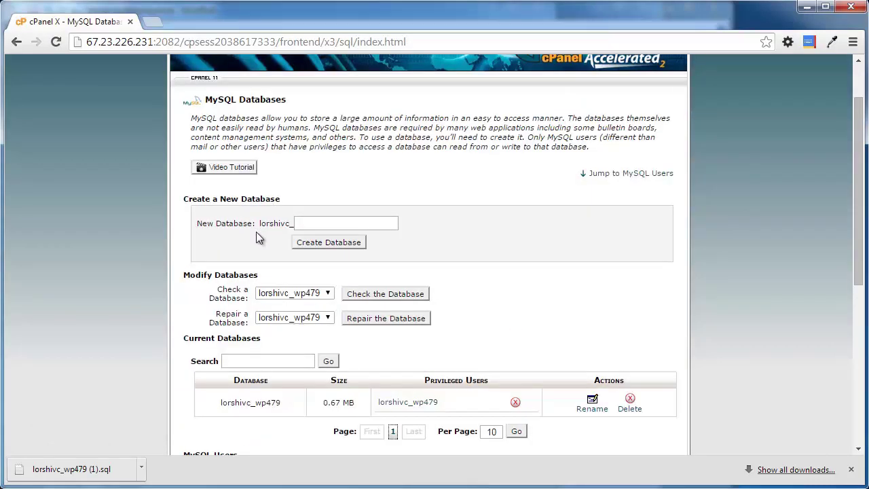
click(317, 225)
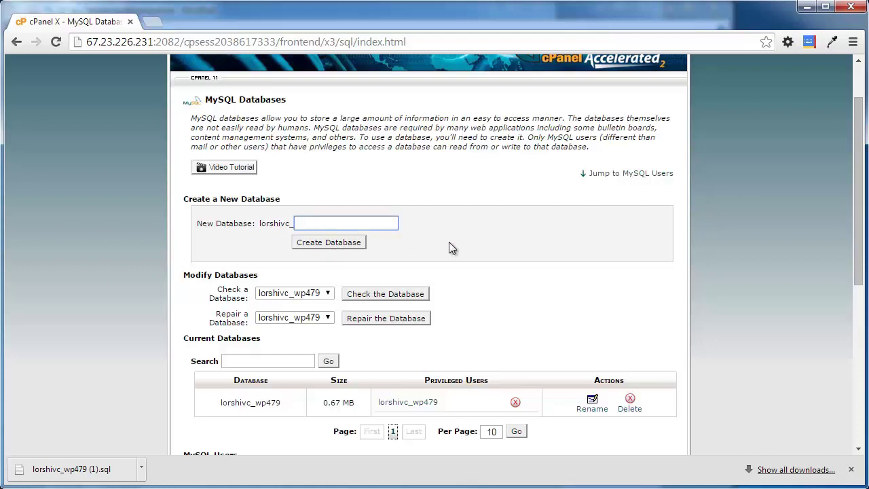
text(xx)
click(330, 244)
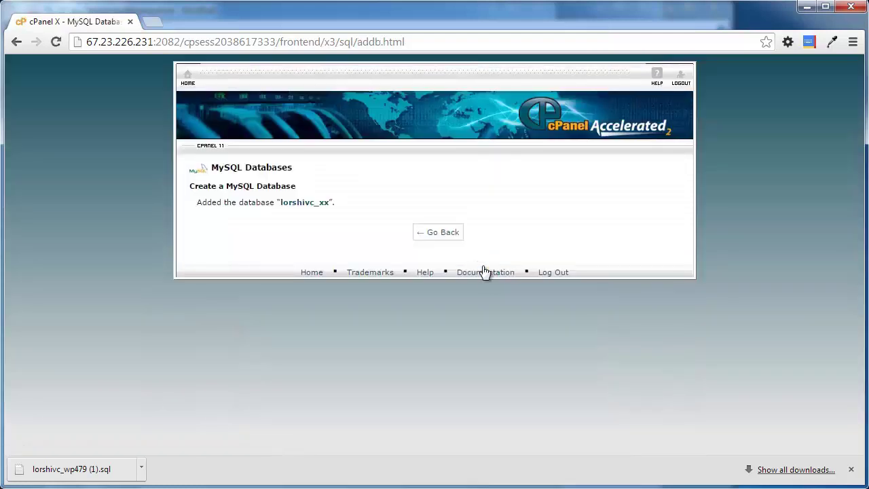
Copy the new database name lorshivc_xx into the Data base Name line of the Notepad notes and return to cPanel
drag(280, 203, 330, 201)
key(ctrl+c)
right_click(316, 203)
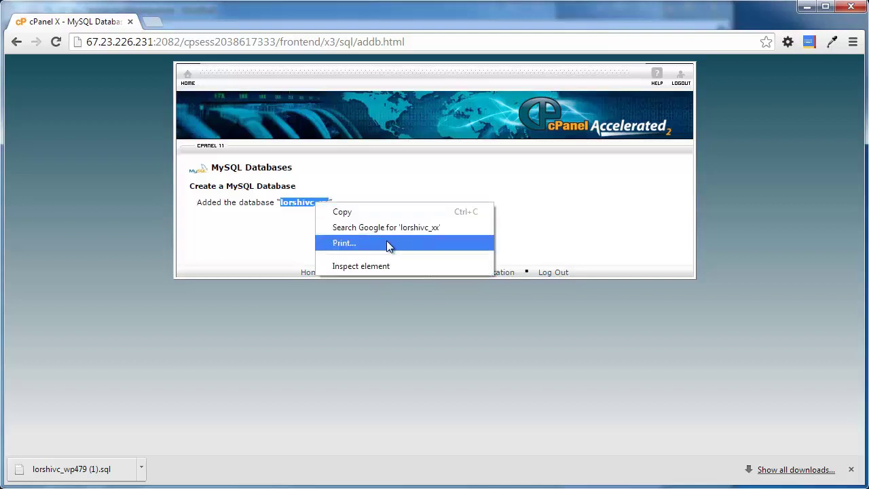
click(357, 215)
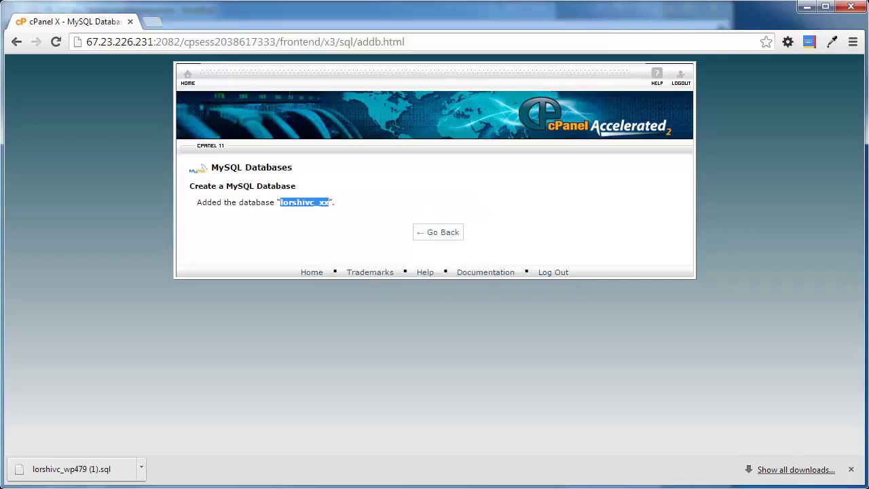
key(alt+Tab)
click(251, 150)
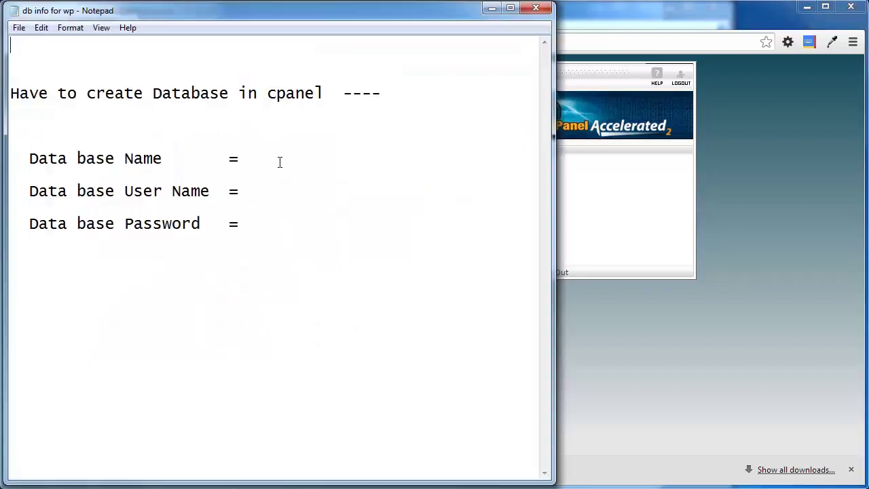
key(ctrl+v)
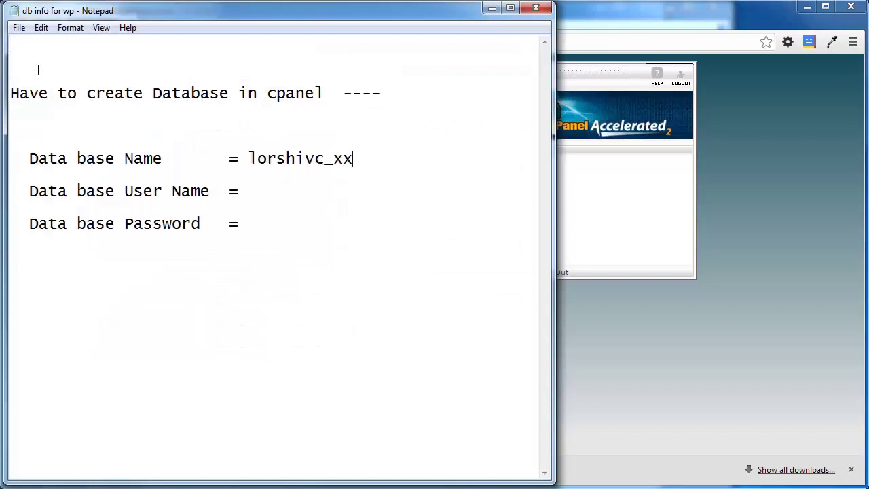
key(alt+Tab)
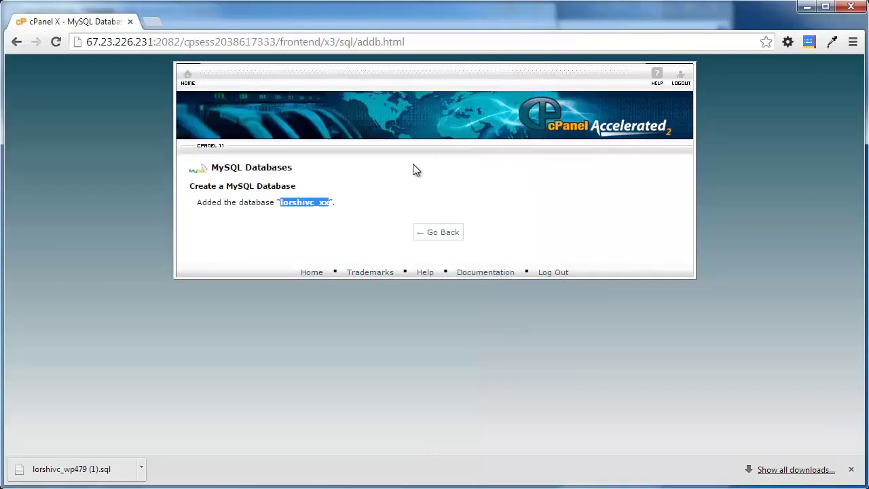
click(436, 233)
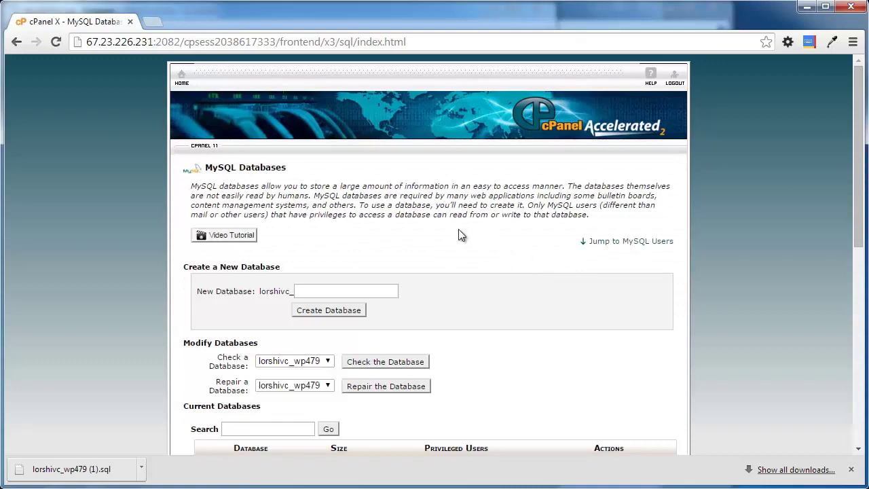
scroll(460, 234, down, 2)
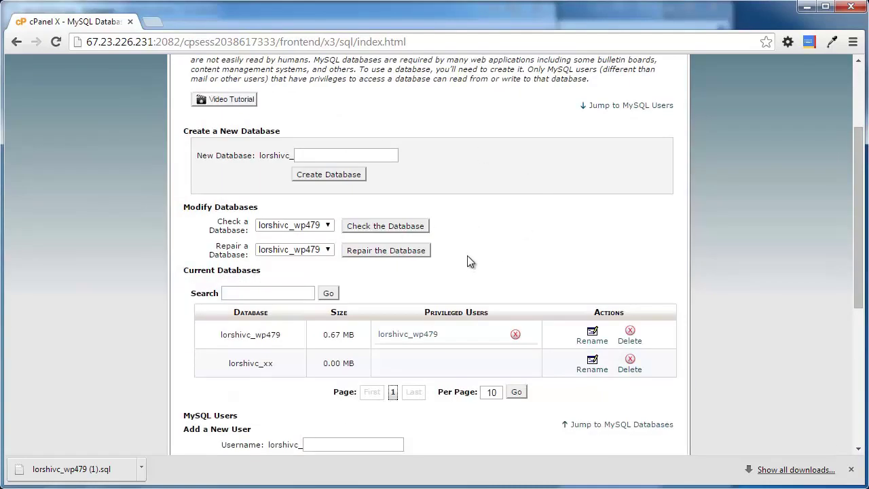
scroll(479, 242, down, 1)
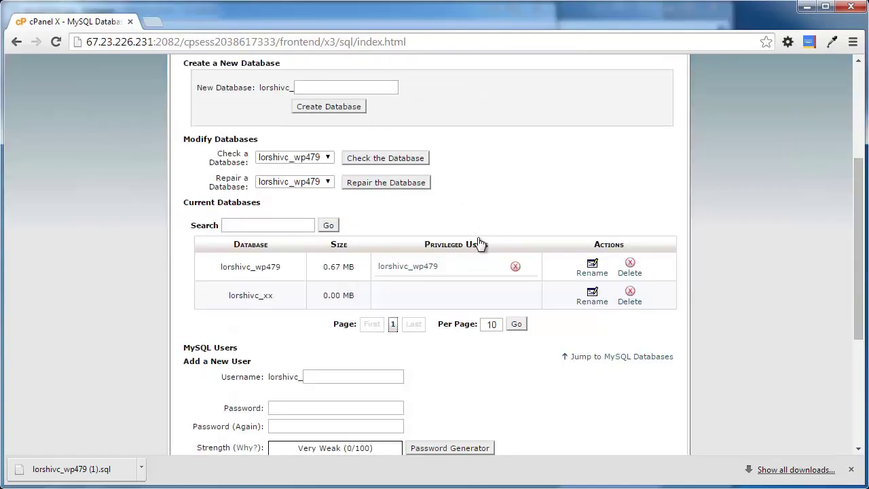
click(365, 377)
text(yy)
scroll(322, 283, down, 2)
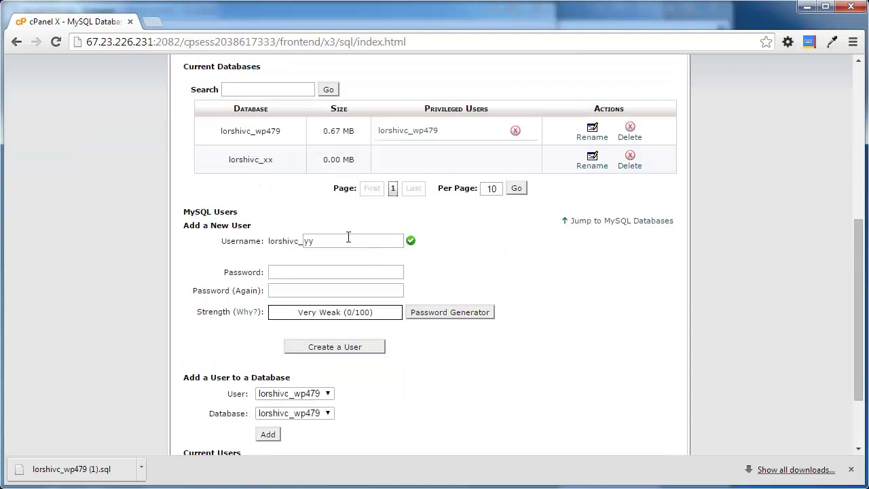
drag(338, 242, 302, 239)
key(BackSpace)
text(yy)
Generate a password for the new MySQL user, copy it, and apply it to both password fields
click(460, 315)
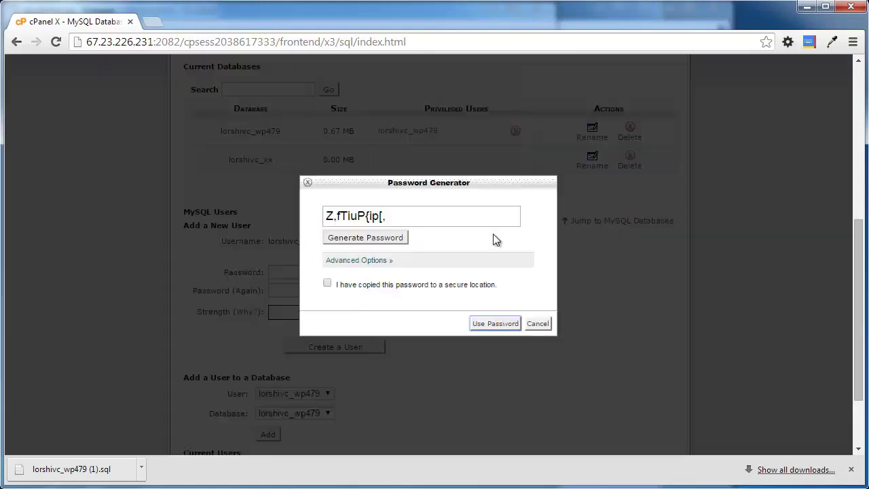
click(446, 217)
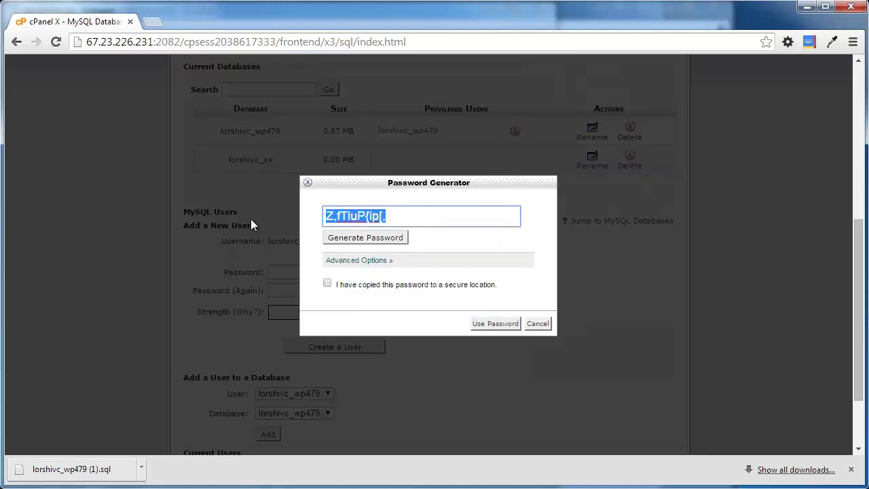
right_click(368, 216)
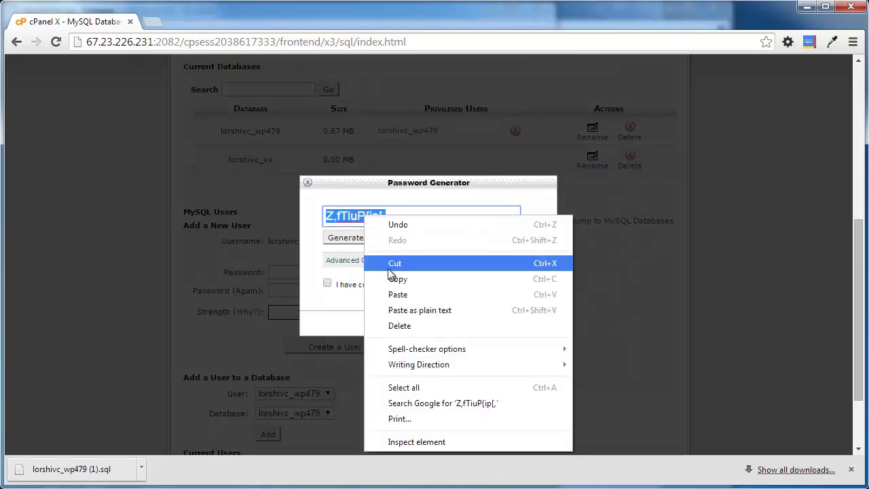
click(399, 278)
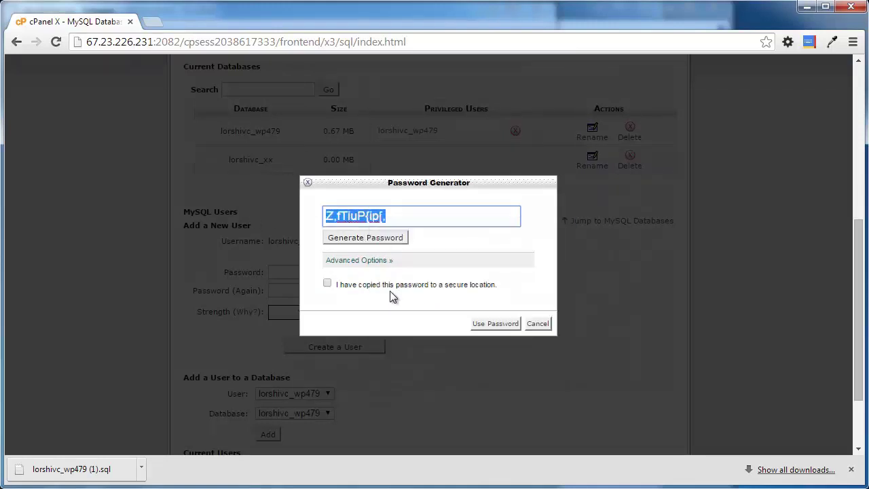
click(331, 285)
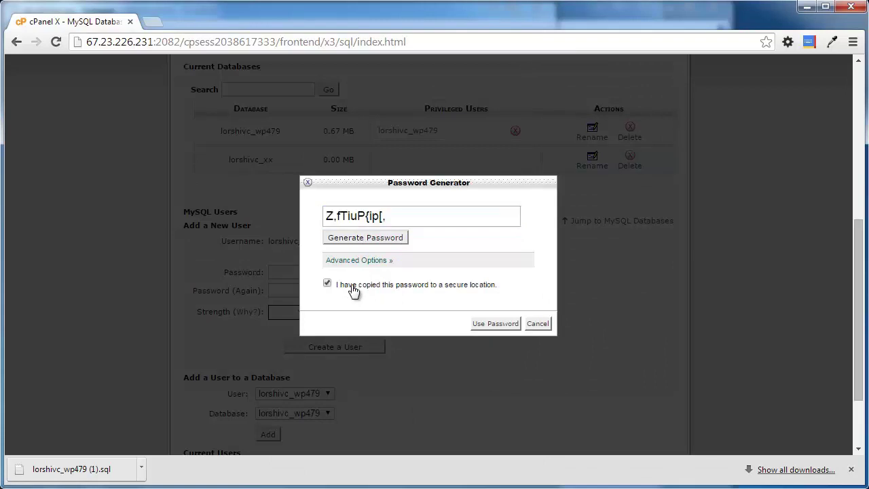
click(495, 324)
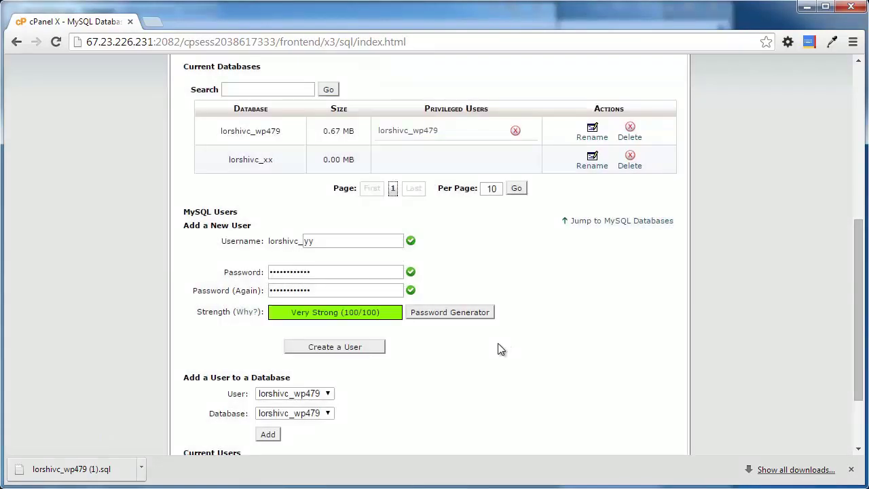
Paste the generated password into the Data base Password line of the Notepad notes and create the MySQL user in cPanel
click(52, 477)
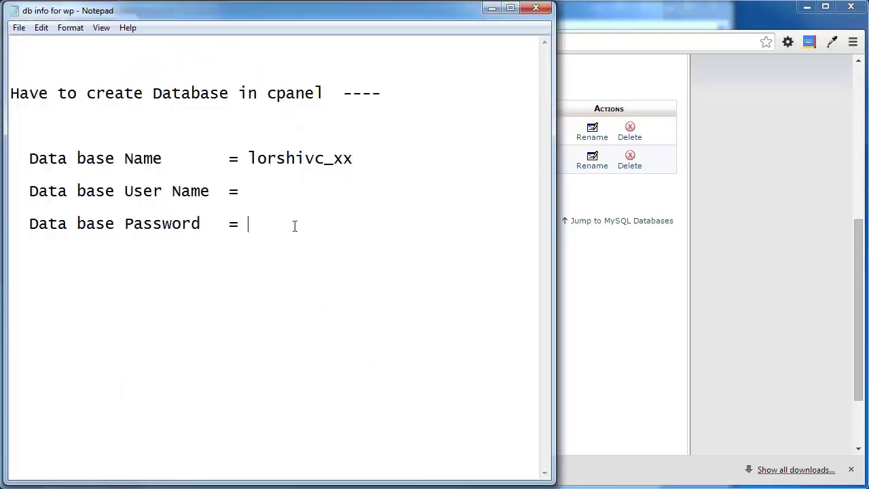
key(ctrl+v)
click(611, 19)
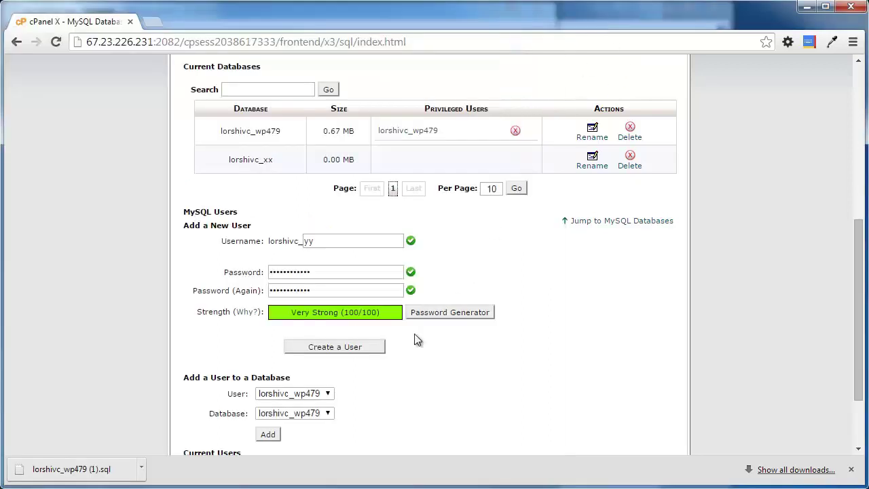
click(345, 353)
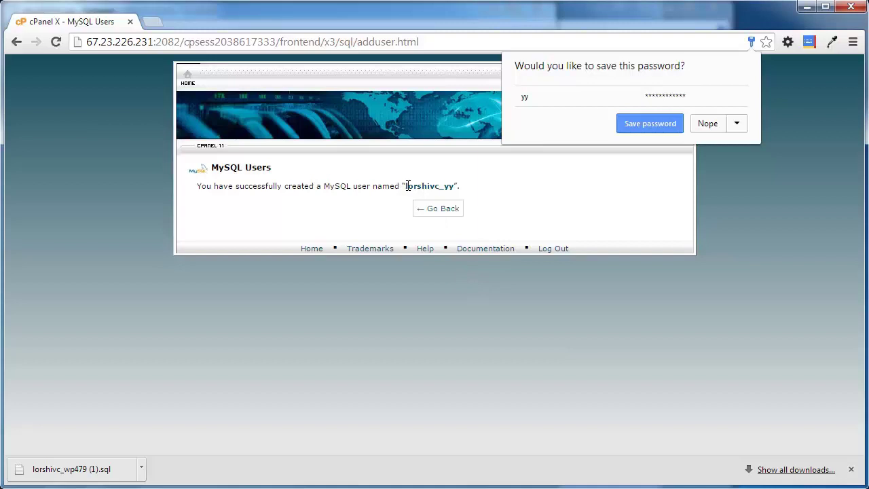
Copy the username lorshivc_yy into the Data base User Name line of the Notepad notes and return to cPanel
drag(407, 186, 459, 186)
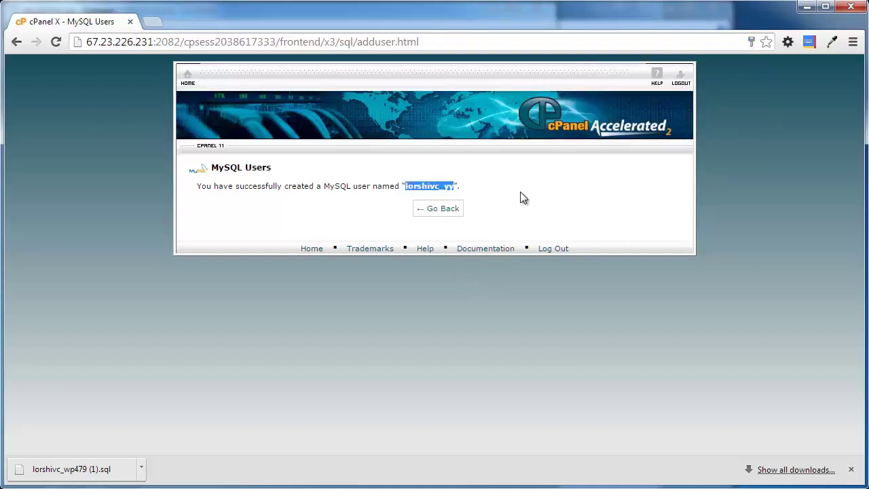
right_click(442, 190)
click(465, 194)
key(alt+Tab)
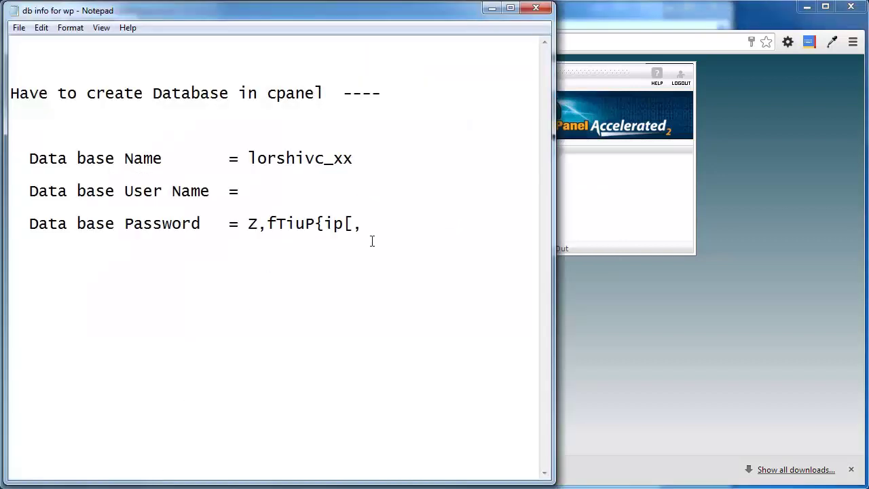
click(300, 196)
key(ctrl+v)
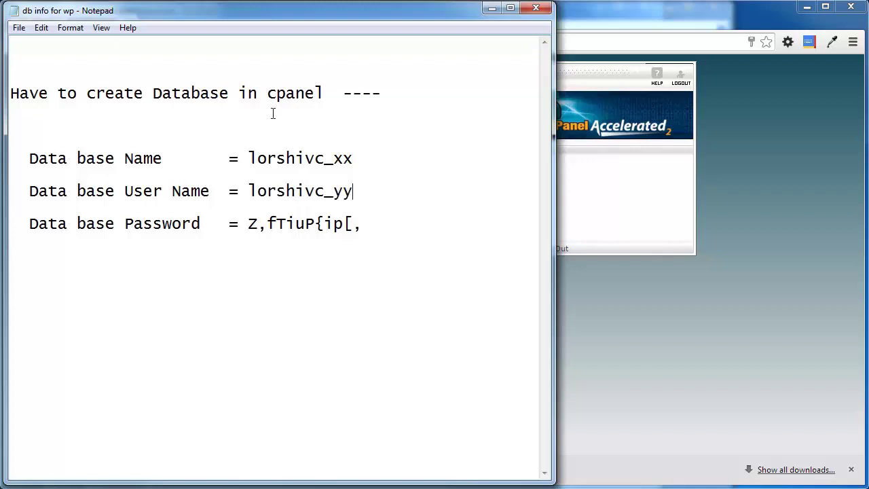
click(629, 25)
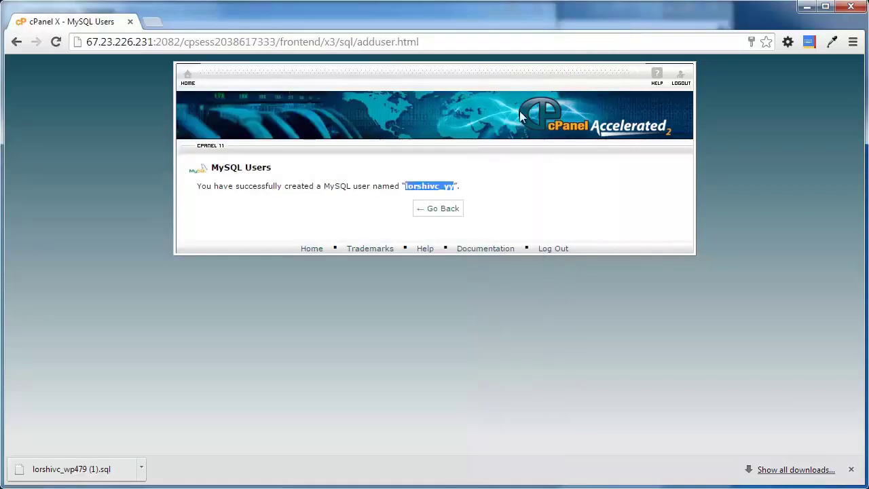
Add the MySQL user lorshivc_yy to the lorshivc_xx database
click(445, 208)
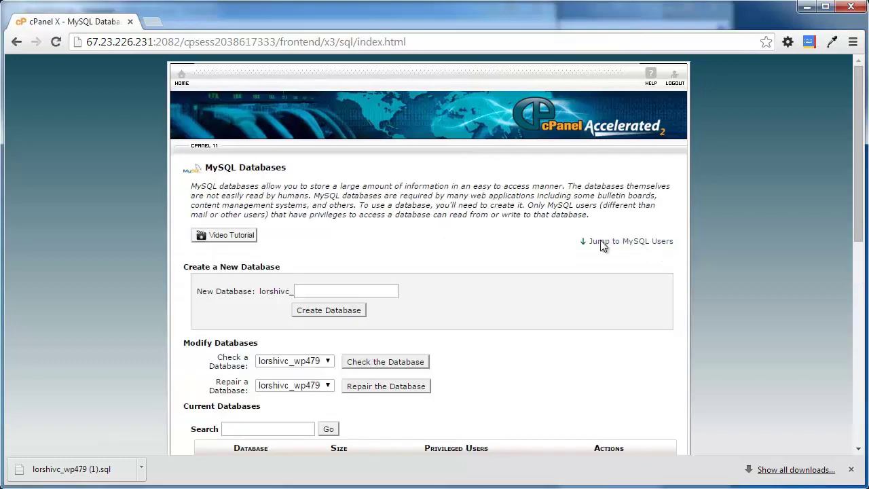
click(602, 241)
scroll(453, 256, down, 2)
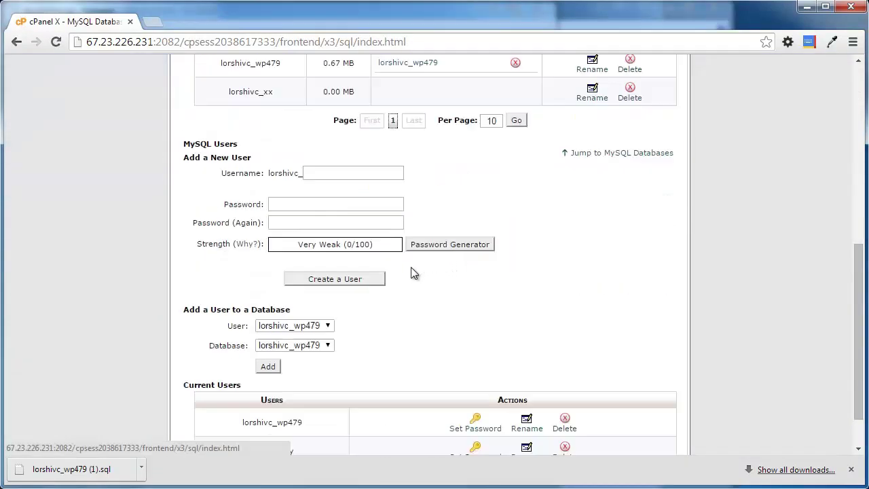
scroll(419, 297, down, 1)
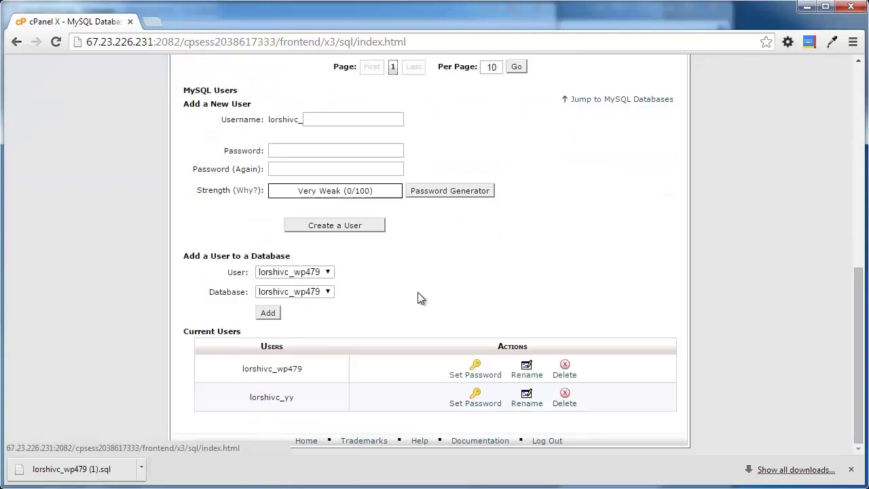
click(330, 275)
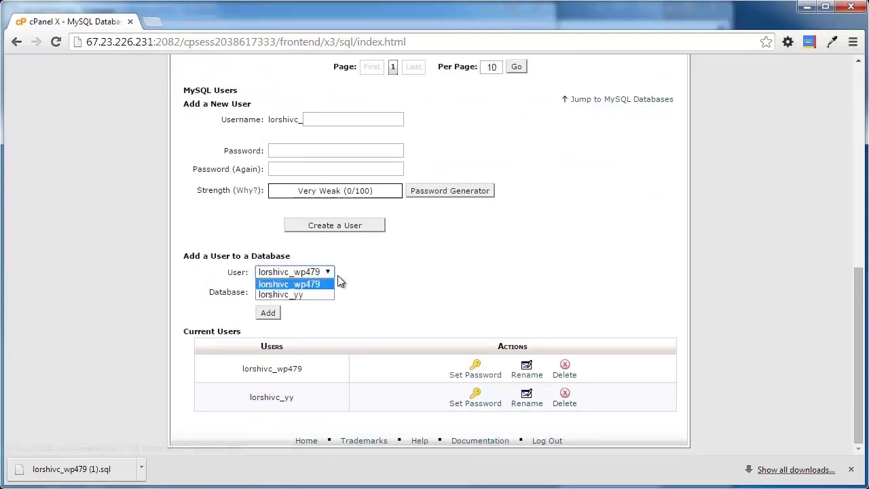
click(313, 293)
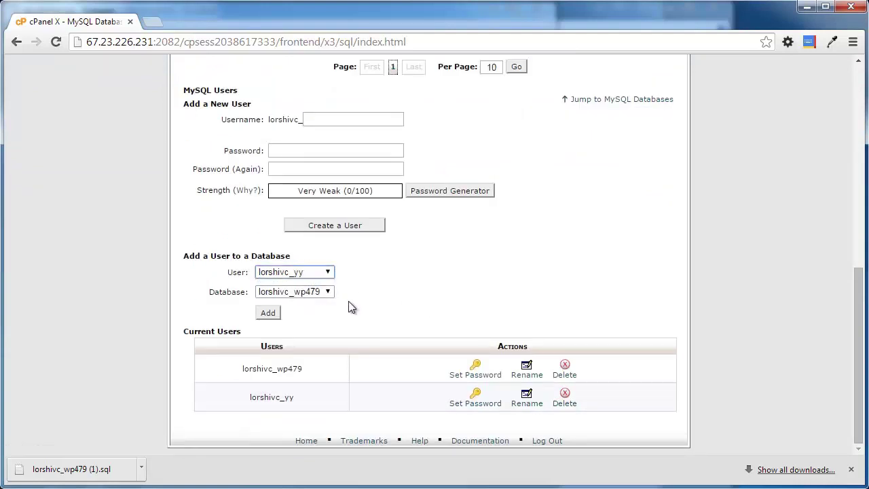
click(330, 292)
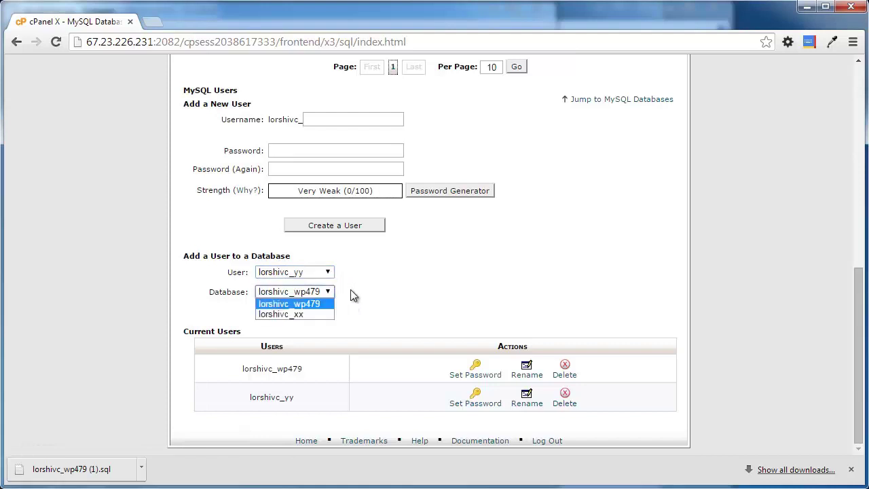
click(313, 315)
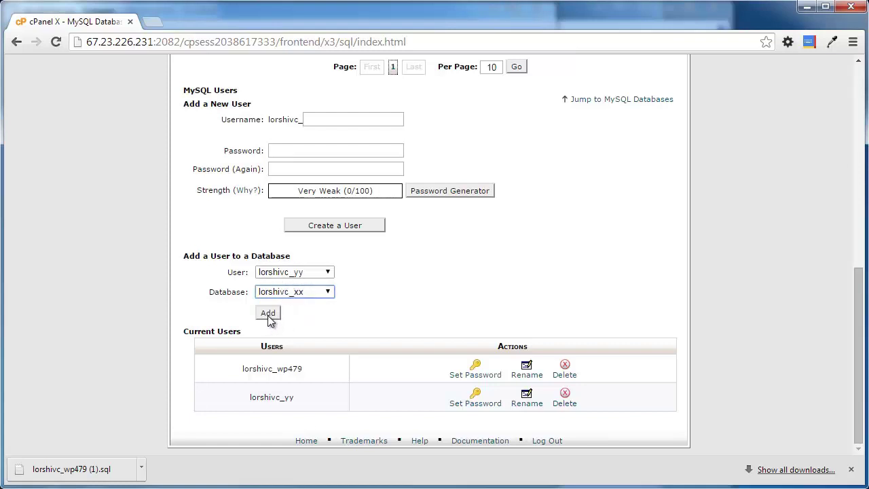
click(268, 315)
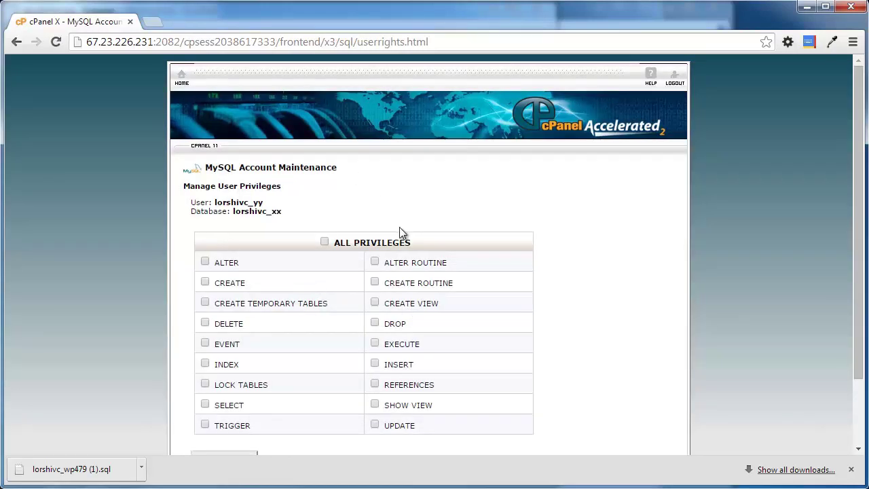
Grant lorshivc_yy all privileges on the lorshivc_xx database and apply the changes
click(325, 242)
scroll(588, 253, down, 2)
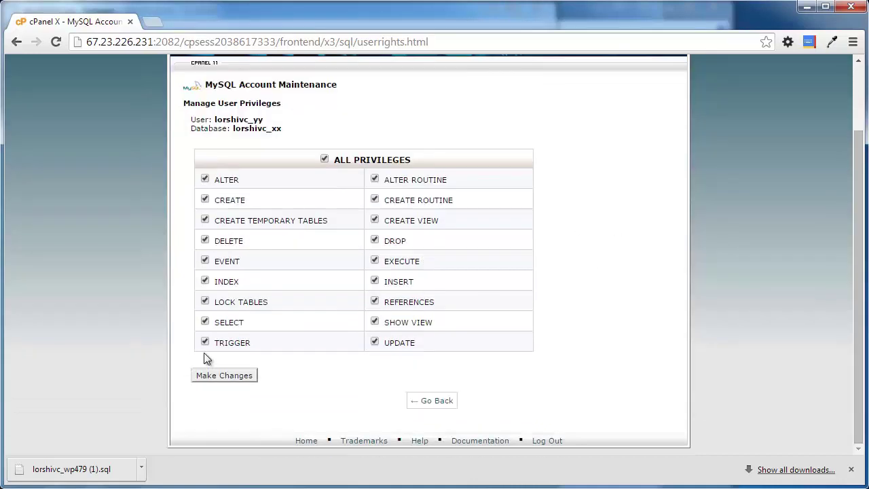
click(222, 375)
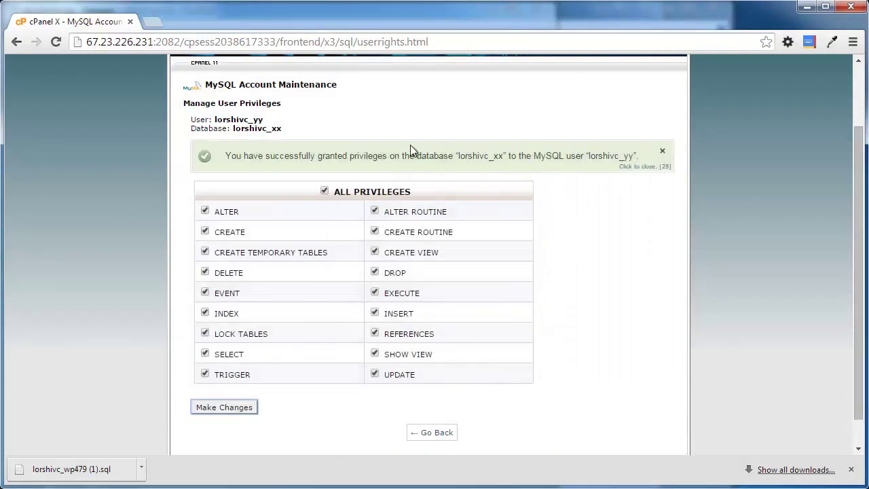
Leave the privileges page, review the remaining tasks in the WordPad procedure notes, and switch back to cPanel in the browser
click(439, 438)
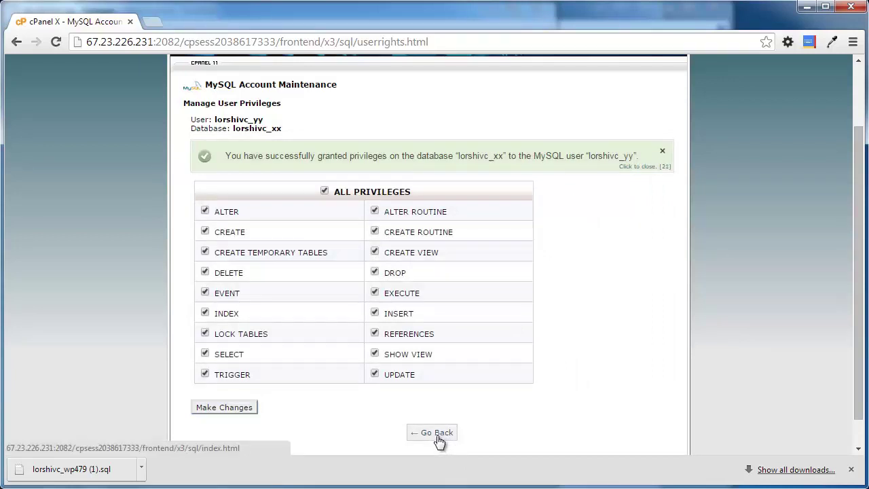
key(alt+Tab)
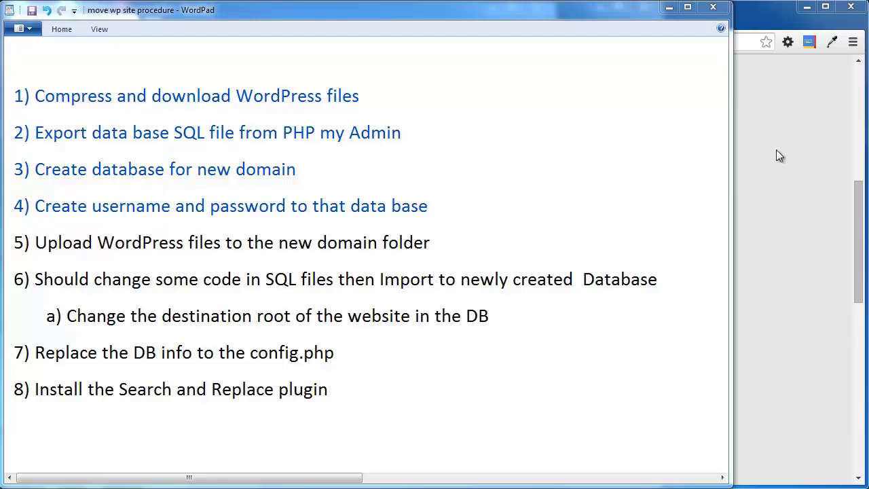
click(755, 20)
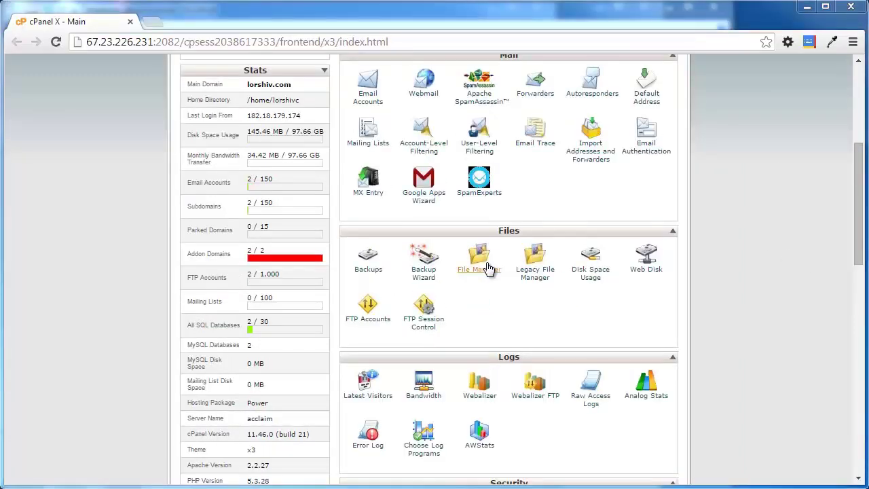
Open the File Manager at Web Root (public_html/www) and go to the lorshiv.in folder inside public_html
click(486, 270)
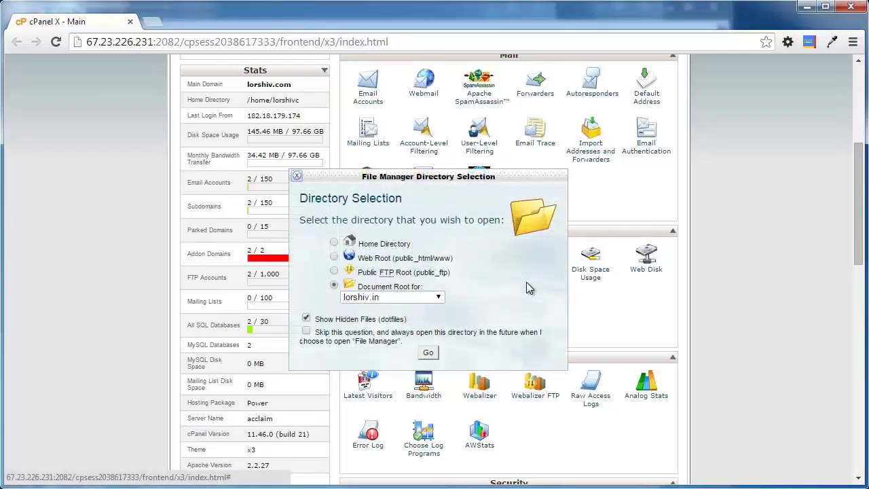
click(335, 259)
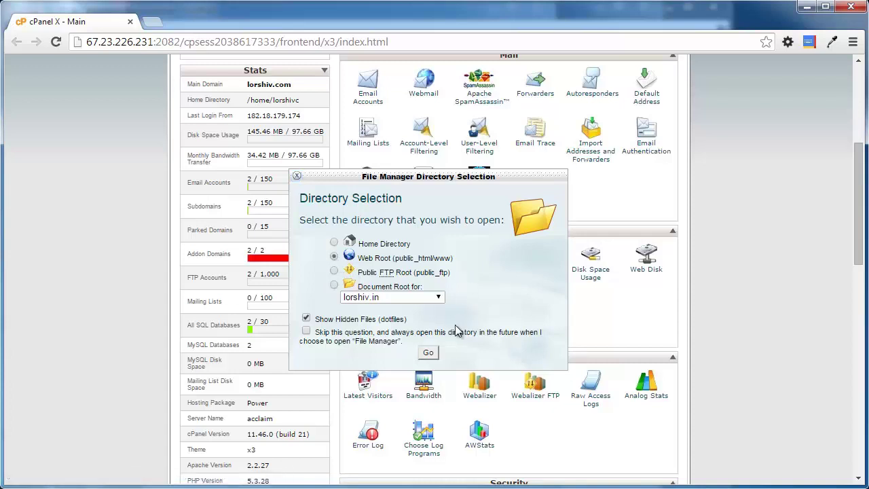
click(430, 353)
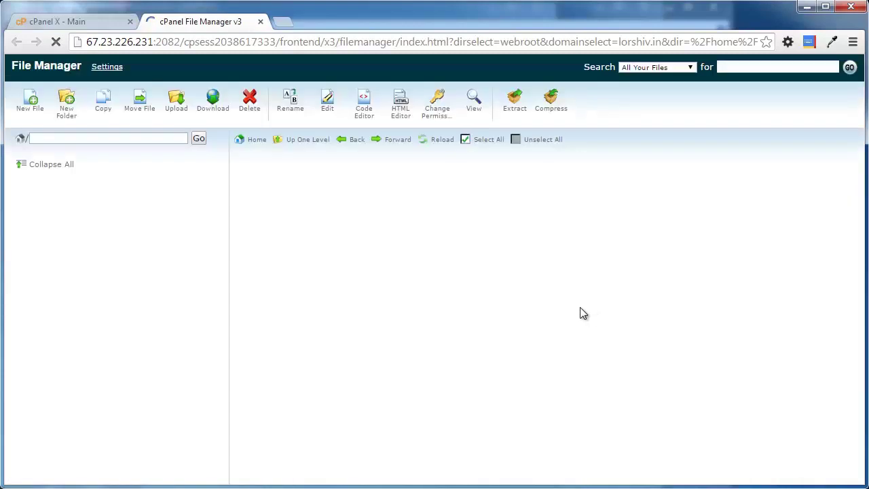
scroll(184, 346, down, 1)
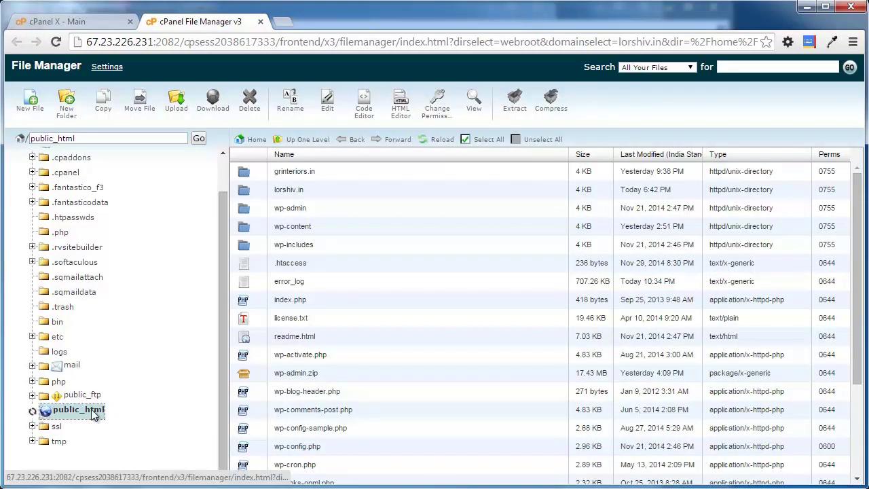
click(32, 411)
scroll(197, 350, down, 1)
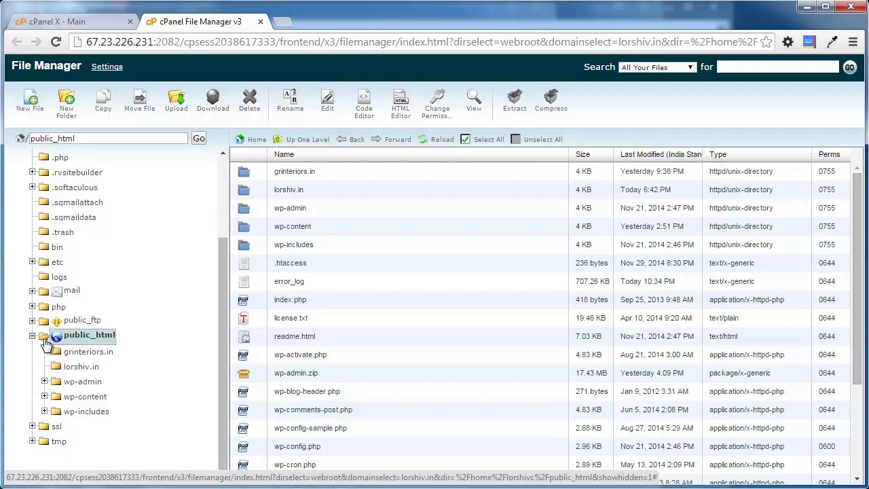
click(81, 367)
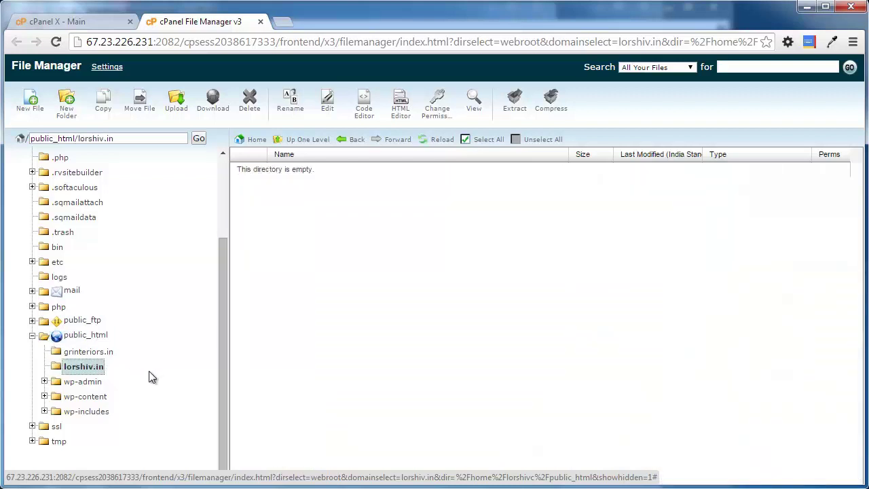
Upload the wp-admin zip archive from Downloads into the lorshiv.in folder and return to that folder's listing
click(177, 109)
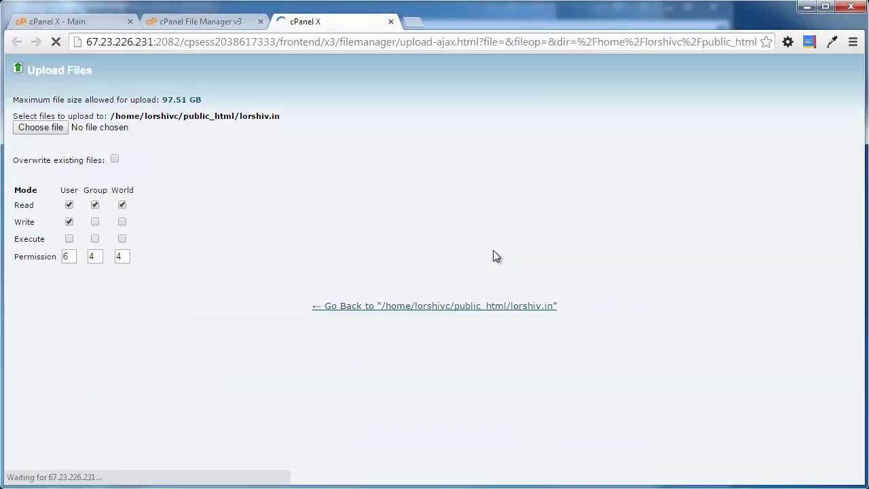
click(42, 132)
click(148, 31)
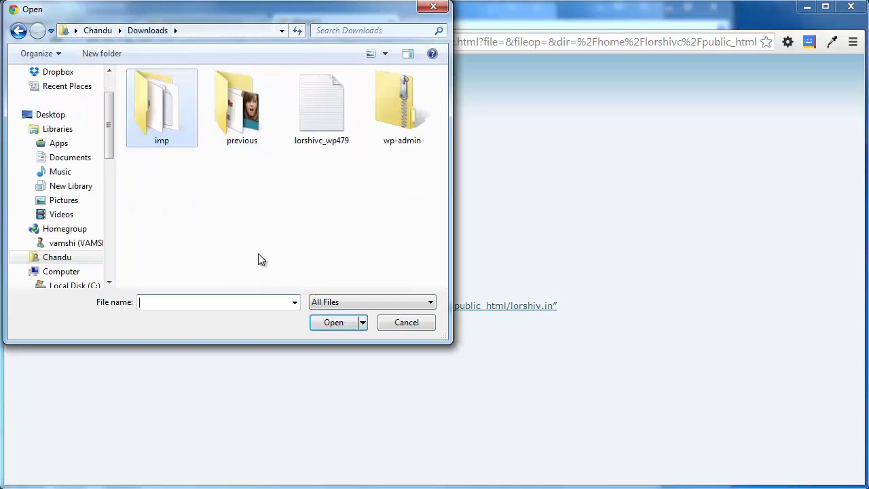
click(409, 120)
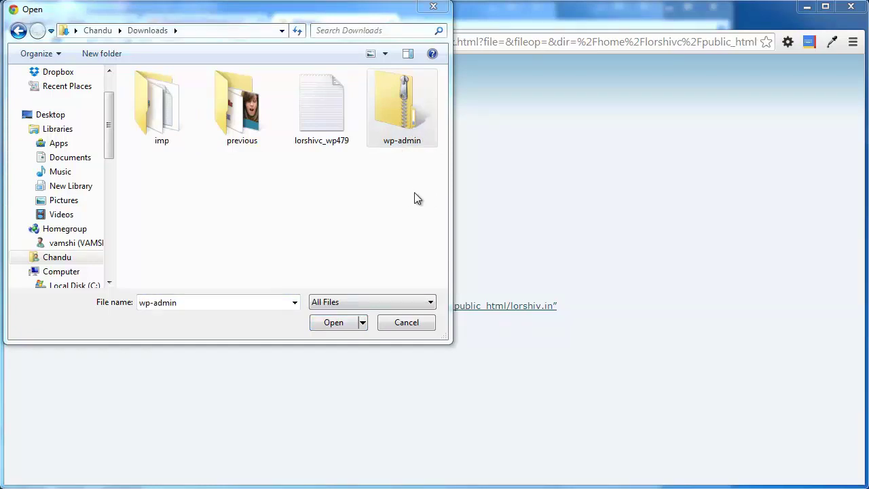
click(406, 116)
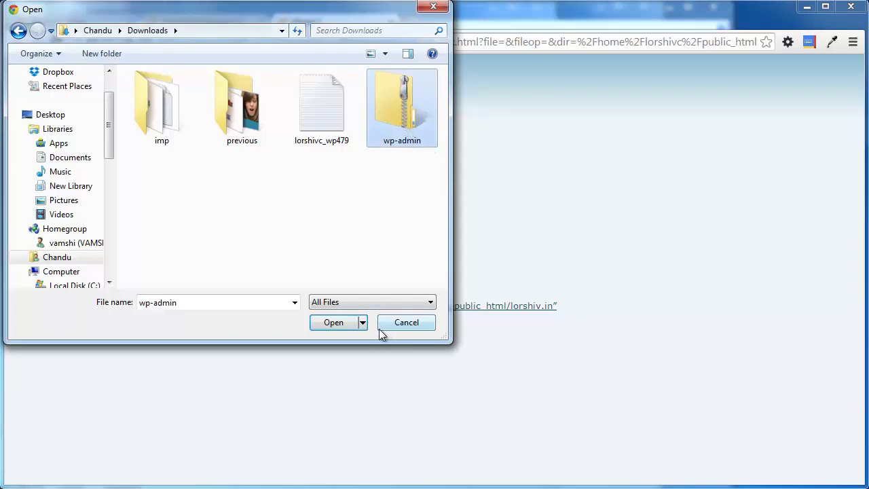
click(337, 324)
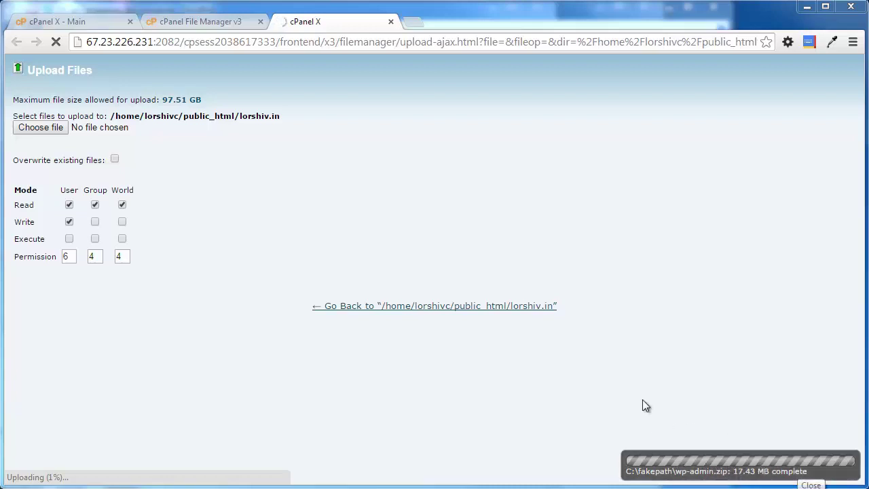
click(460, 306)
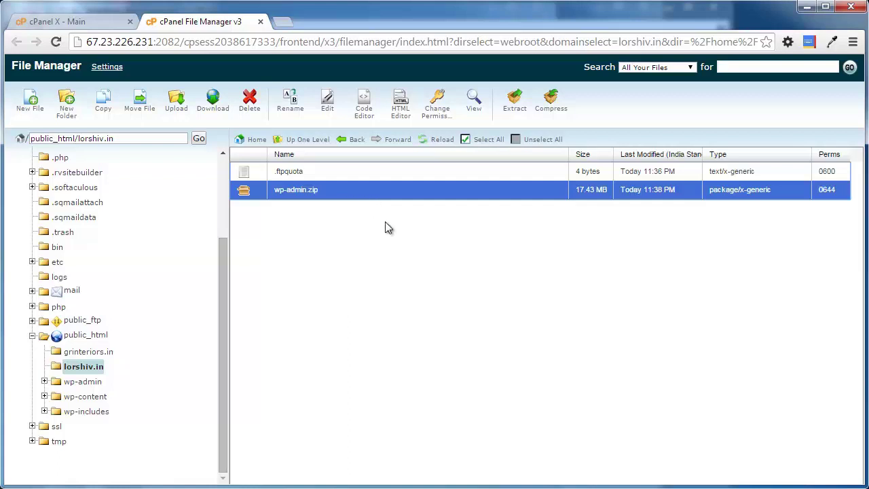
Extract wp-admin.zip into /public_html/lorshiv.in and dismiss the extraction results
click(517, 113)
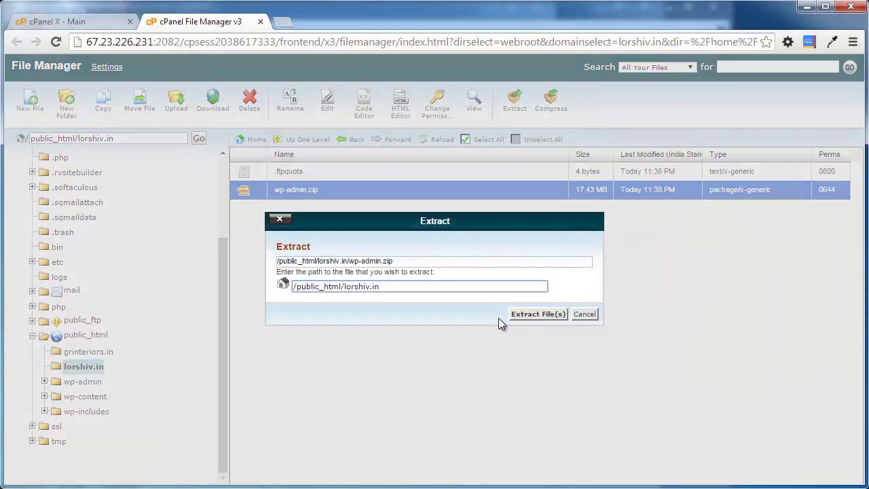
drag(424, 222, 427, 185)
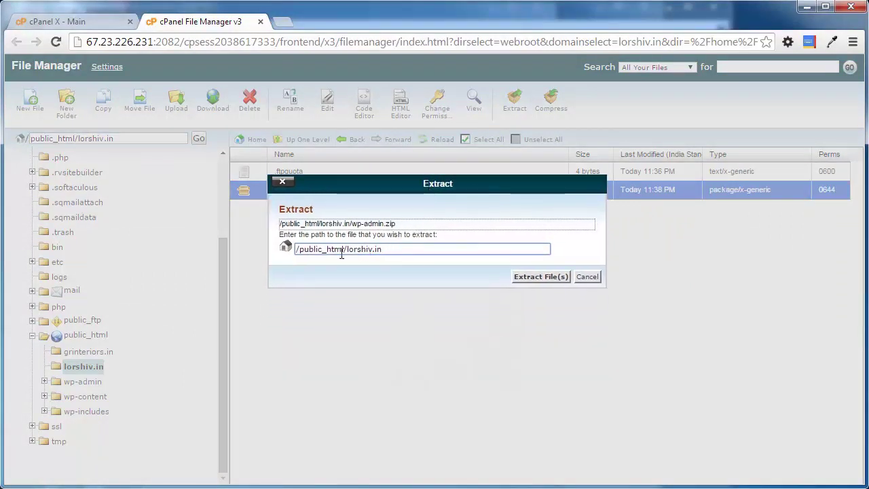
click(535, 275)
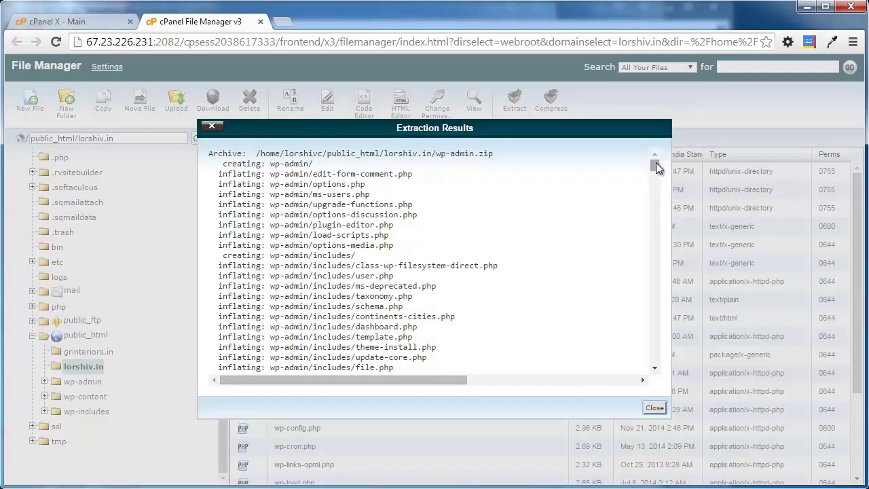
mouse_move(654, 166)
mouse_down()
mouse_move(657, 197)
mouse_move(658, 162)
mouse_up()
click(654, 408)
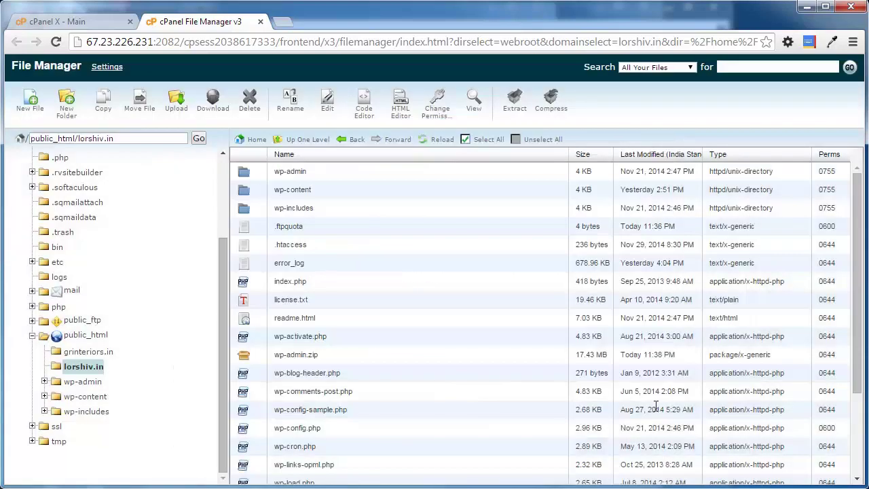
Check the extracted files in the lorshiv.in folder and delete wp-admin.zip from it
scroll(413, 319, down, 3)
scroll(345, 320, up, 3)
scroll(379, 285, down, 3)
click(358, 236)
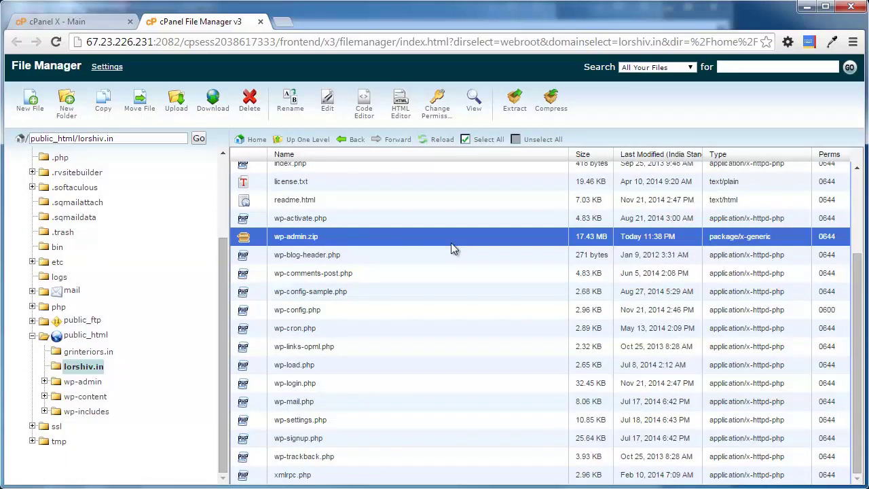
key(Delete)
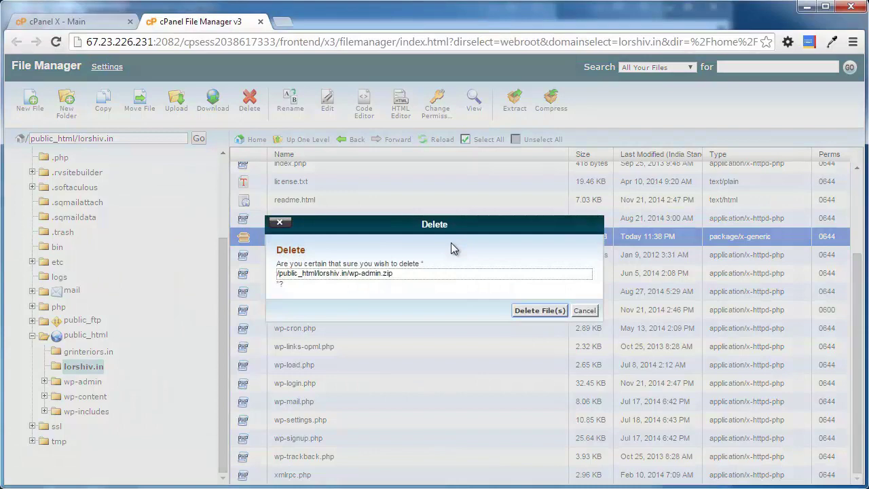
click(533, 311)
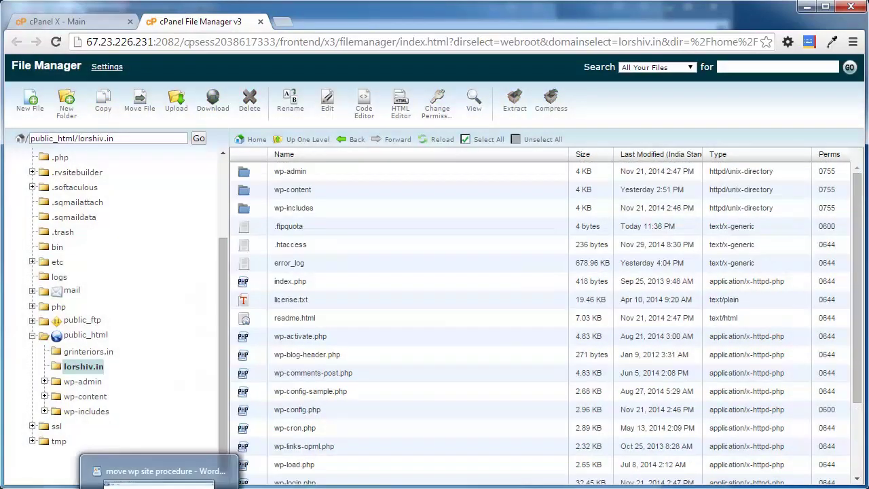
Switch to the WordPad procedure notes and select item 5 about uploading WordPress files to the new domain folder
click(158, 475)
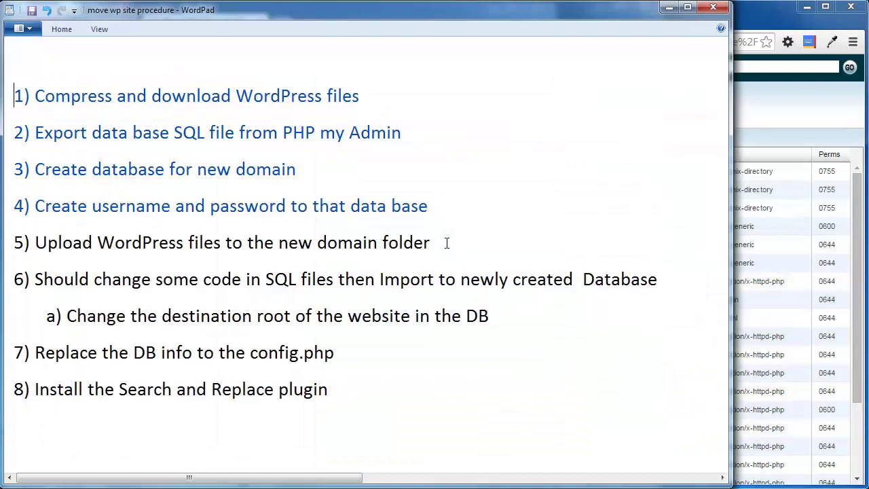
drag(449, 242, 13, 242)
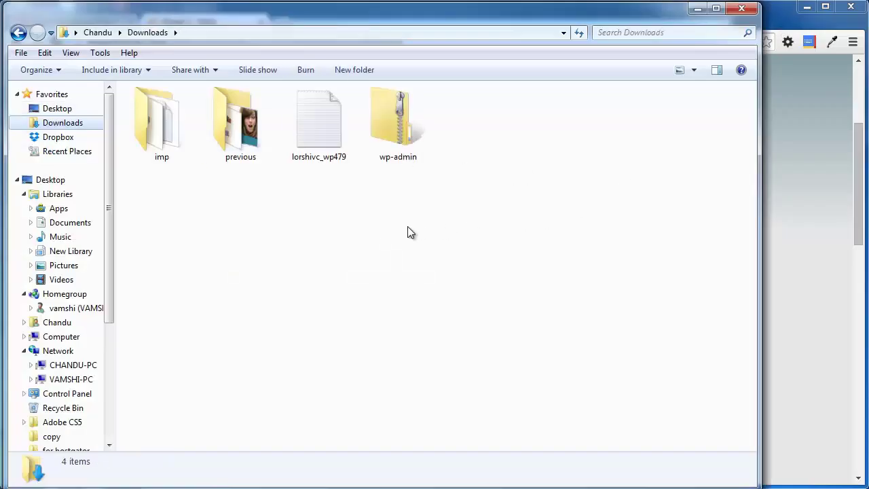
Open the lorshivc_wp479 SQL file from the Downloads folder in WordPad and keep the ribbon expanded
click(334, 129)
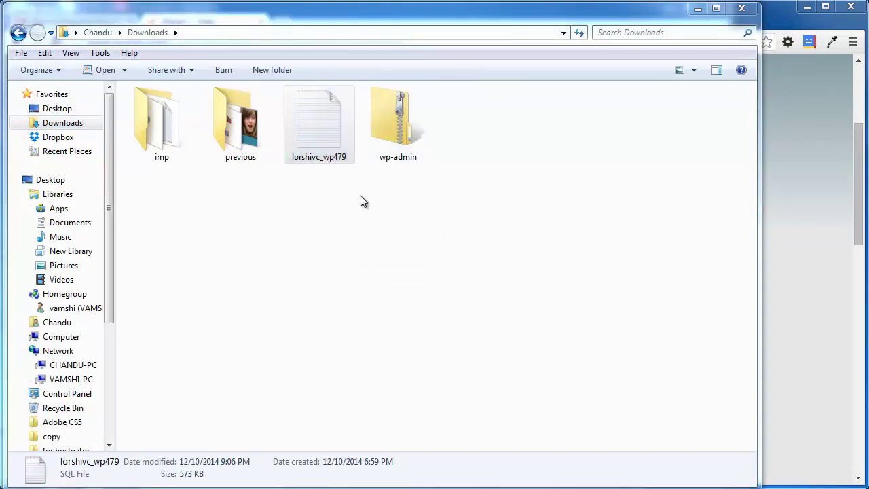
right_click(325, 128)
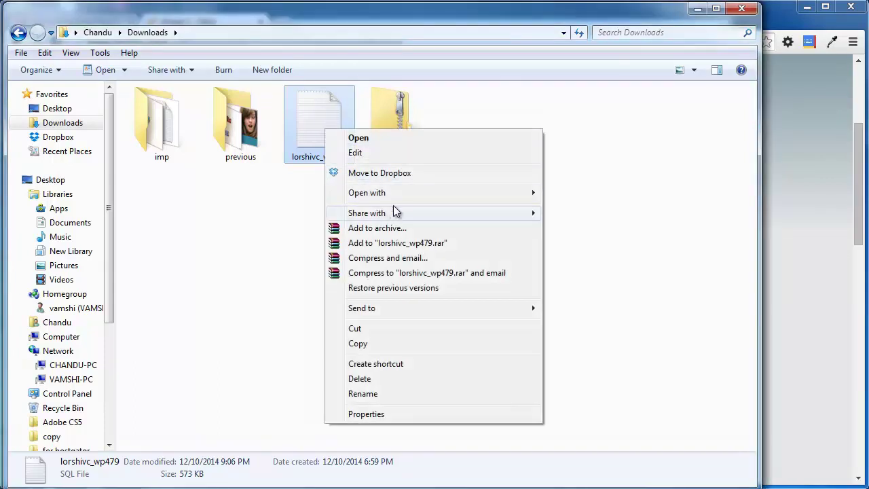
mouse_move(393, 195)
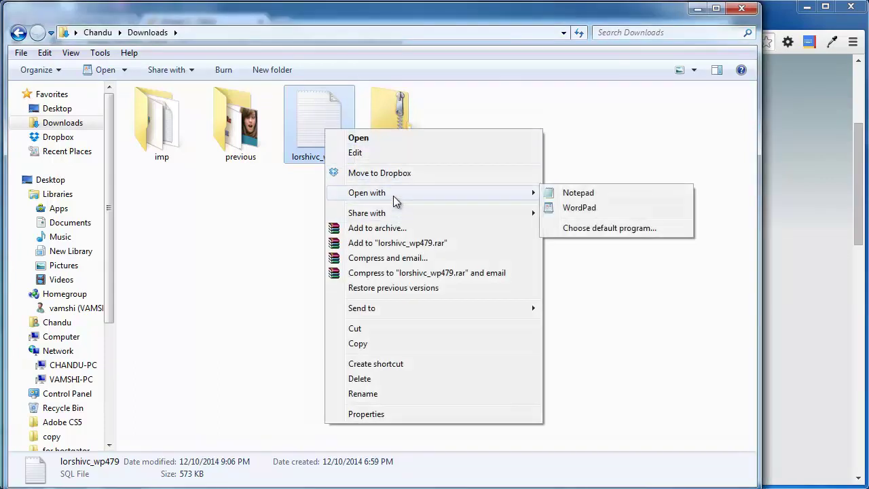
click(602, 208)
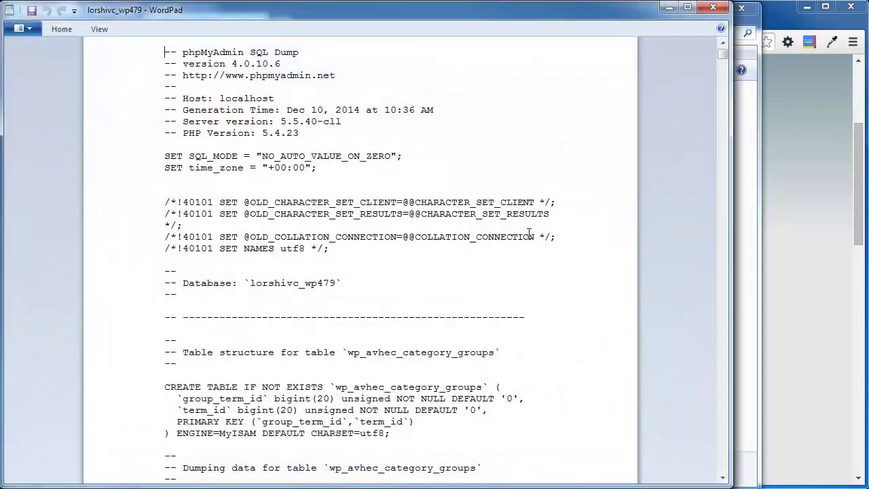
click(60, 31)
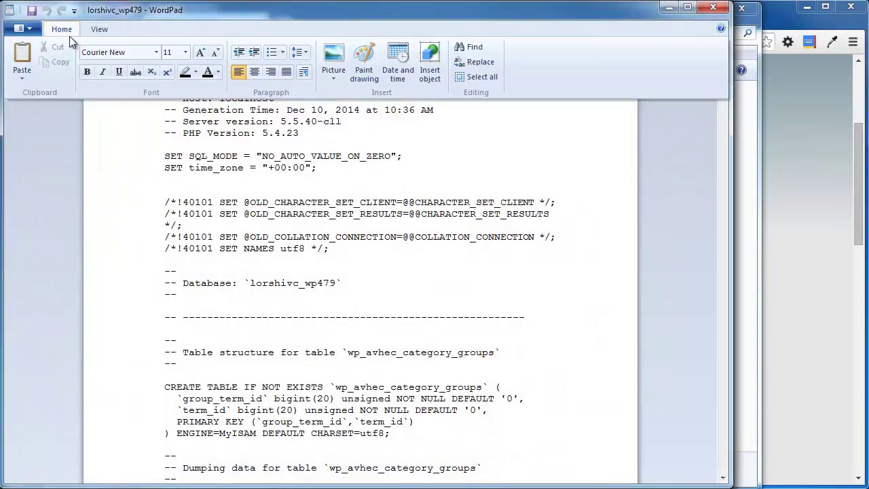
right_click(71, 32)
click(106, 55)
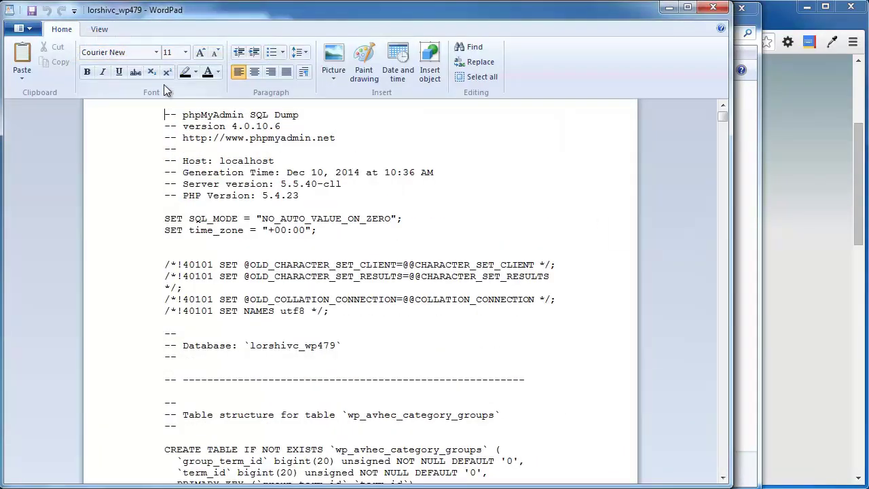
Set up a text replacement in the SQL file that finds lorshiv.com and replaces it with lorshiv.in
click(481, 66)
drag(198, 153, 186, 87)
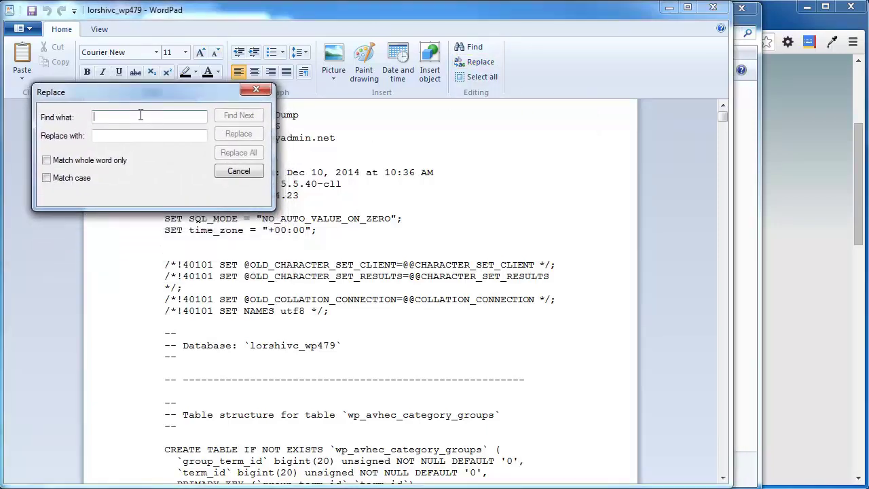
text(lor)
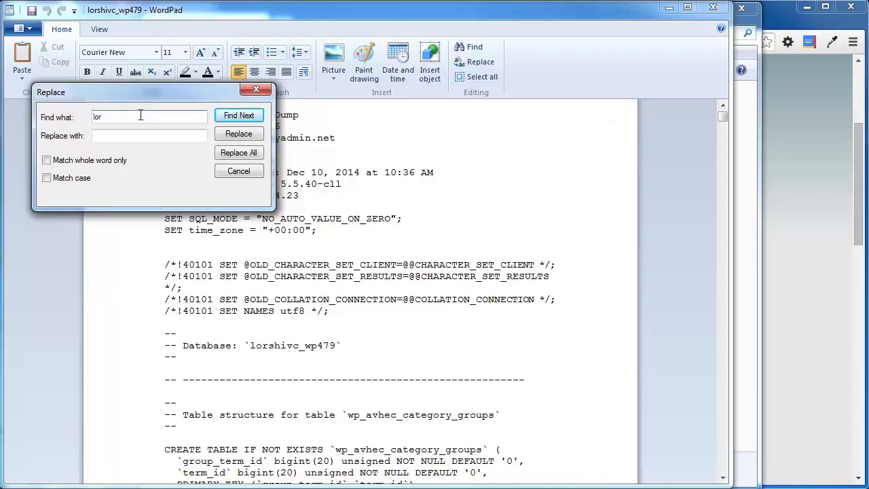
text(shiv.comlorshiv)
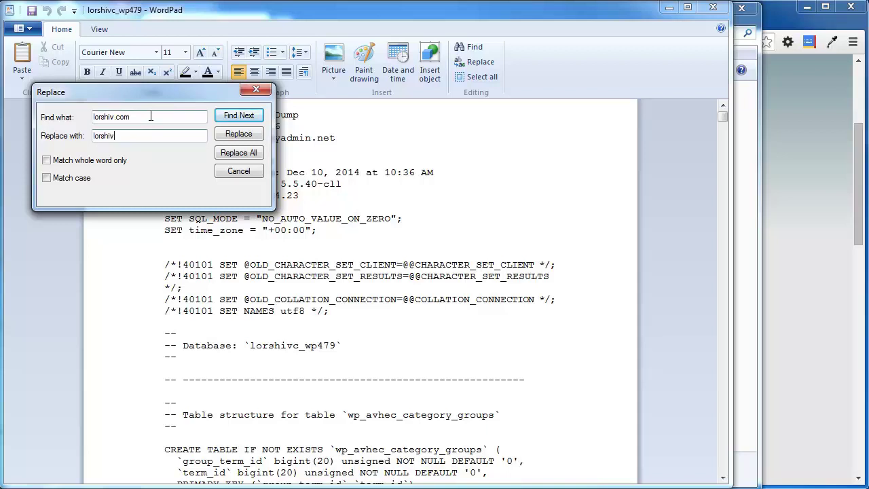
text(.in)
click(282, 218)
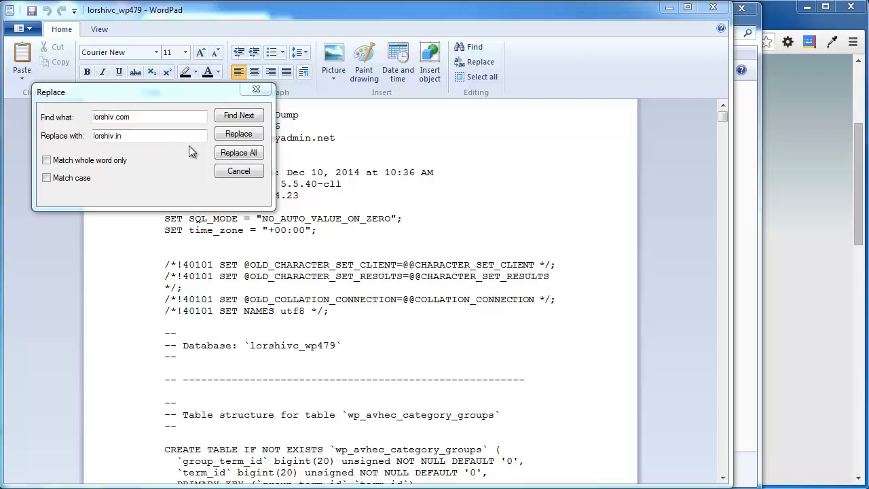
Find the first lorshiv.com occurrence in the SQL file and replace that single match with lorshiv.in
click(251, 117)
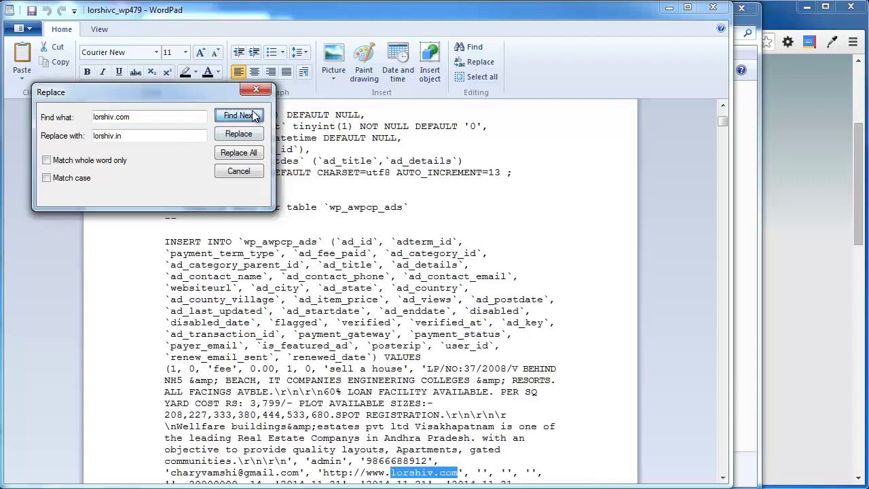
drag(212, 95, 181, 40)
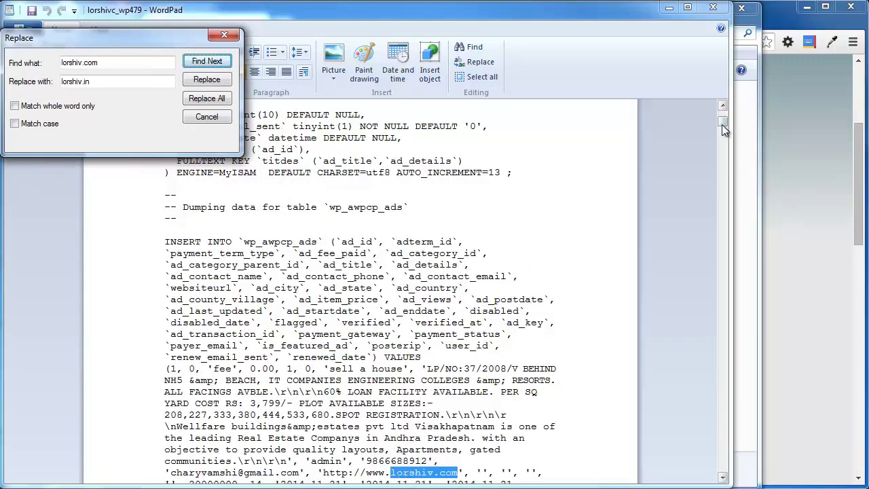
drag(722, 125, 722, 125)
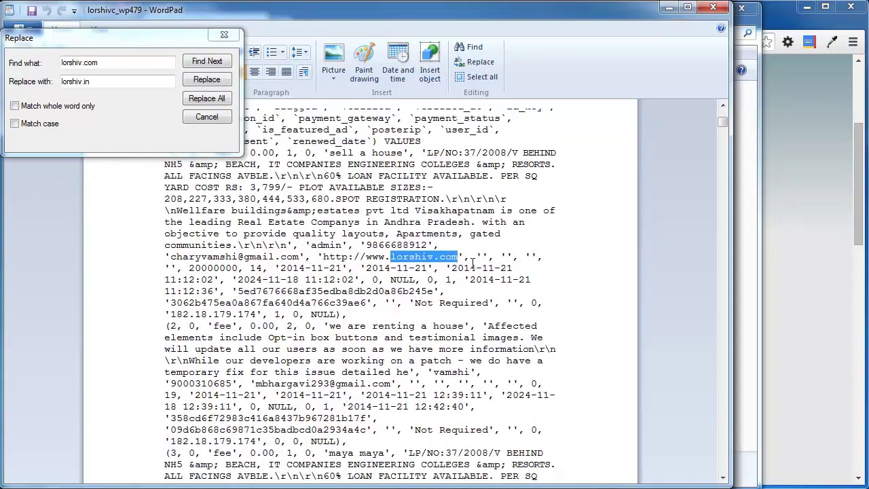
click(213, 81)
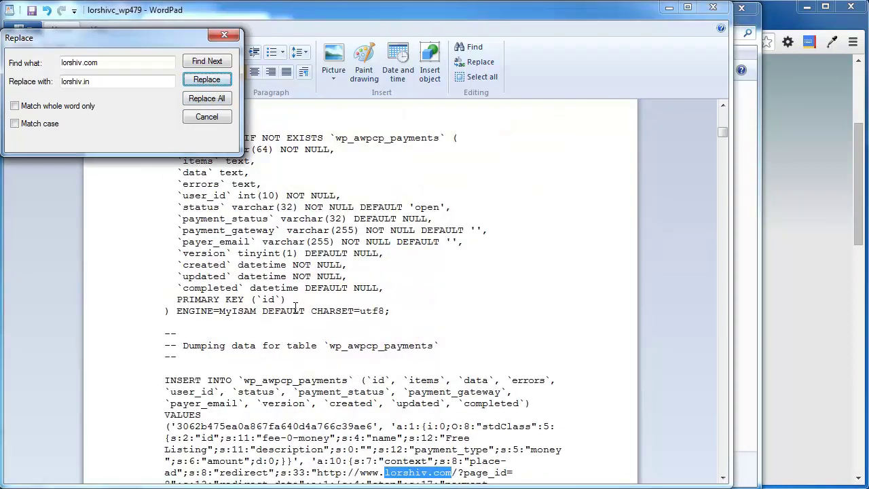
Replace the successive lorshiv.com matches in the SQL file with lorshiv.in one at a time
click(218, 81)
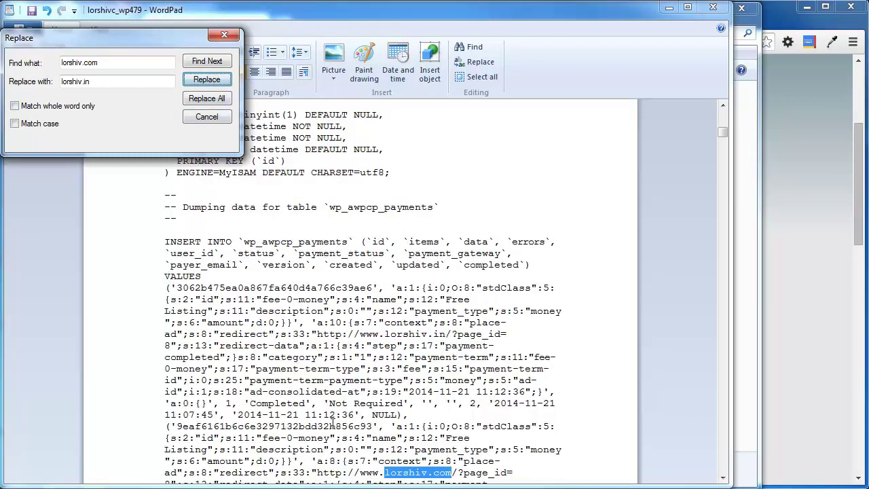
click(212, 80)
click(212, 80)
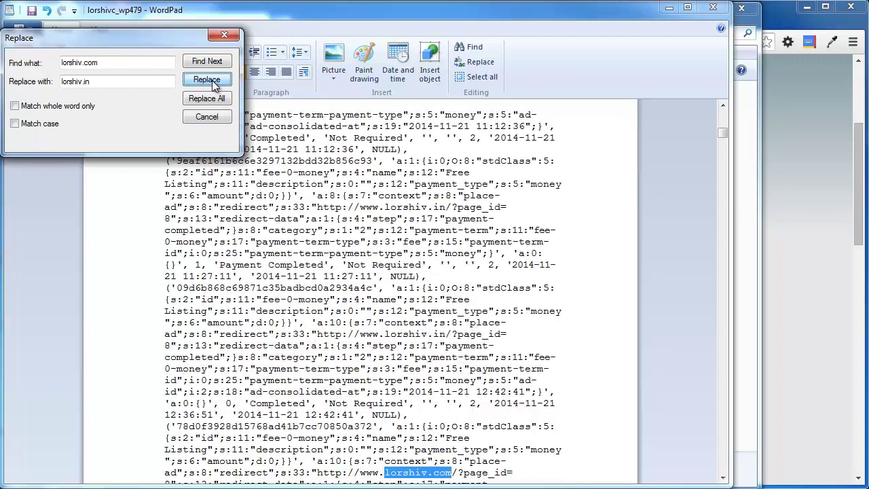
click(206, 80)
click(206, 80)
click(207, 80)
click(206, 79)
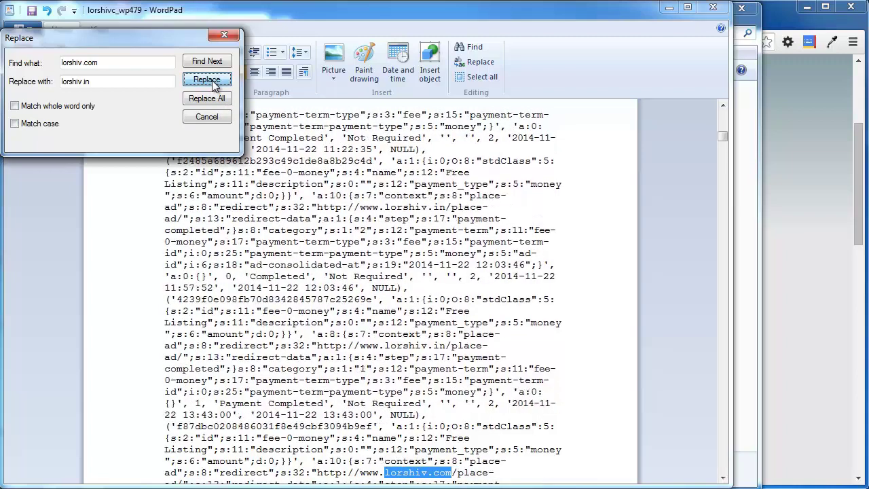
click(211, 80)
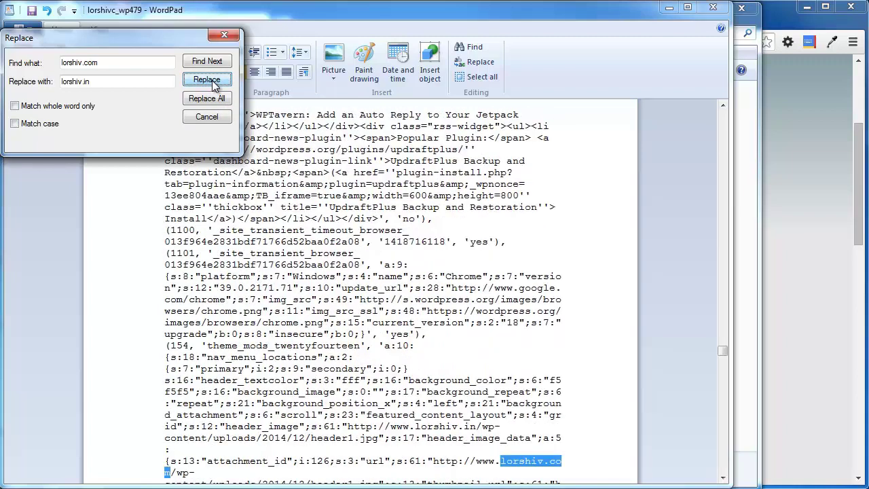
click(212, 80)
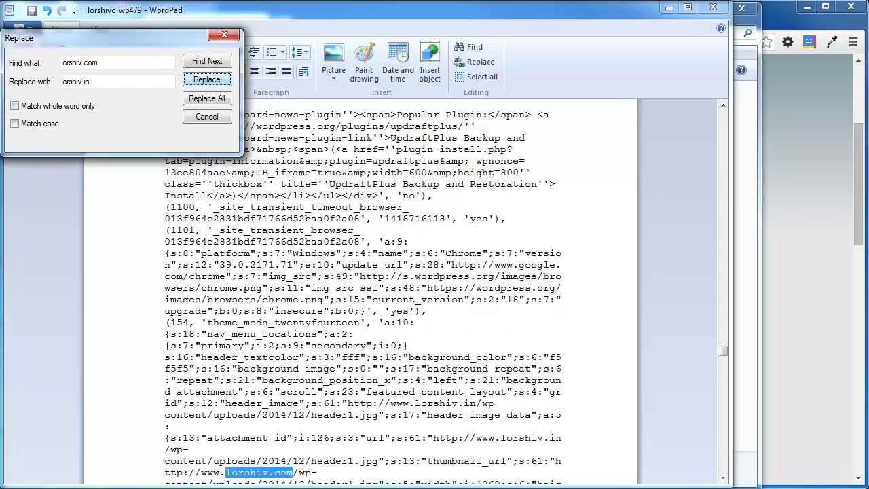
drag(475, 404, 392, 405)
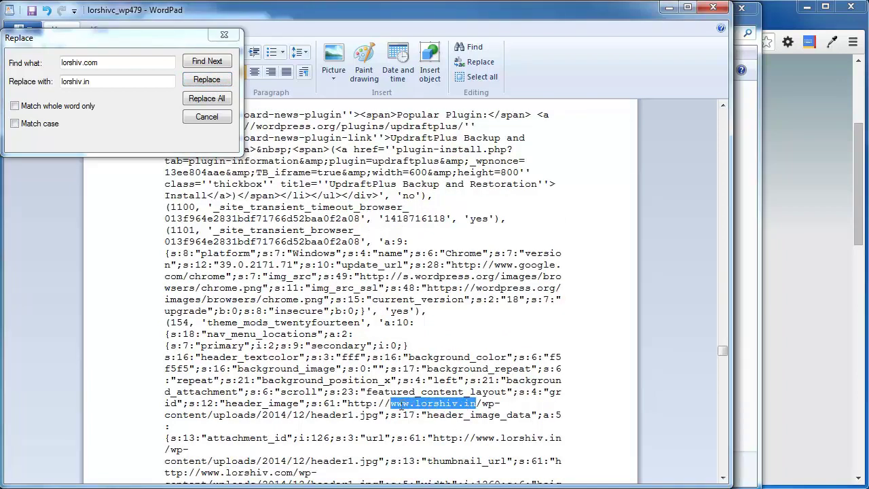
click(207, 98)
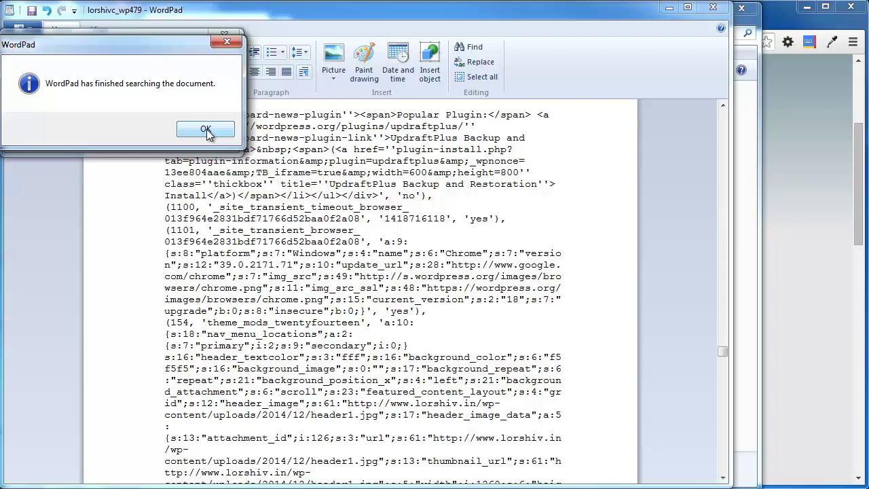
click(206, 129)
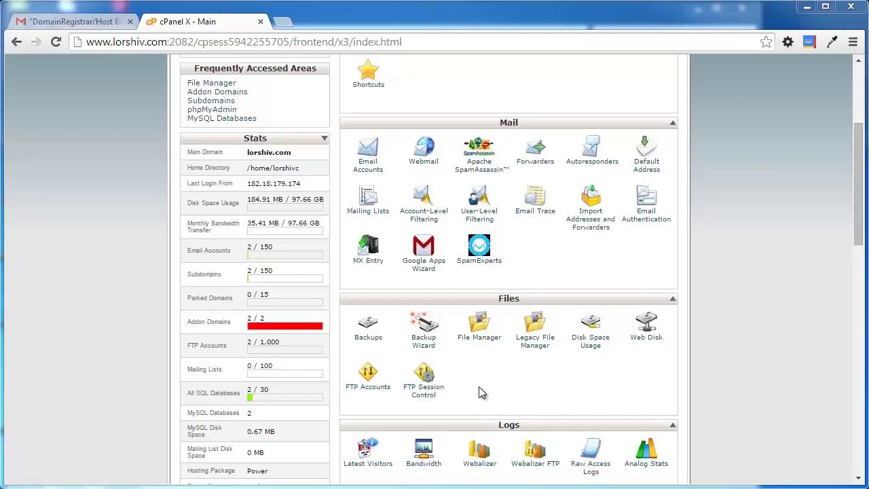
Open the cPanel File Manager in the browser and examine the contents of the lorshiv.in folder inside public_html
click(475, 326)
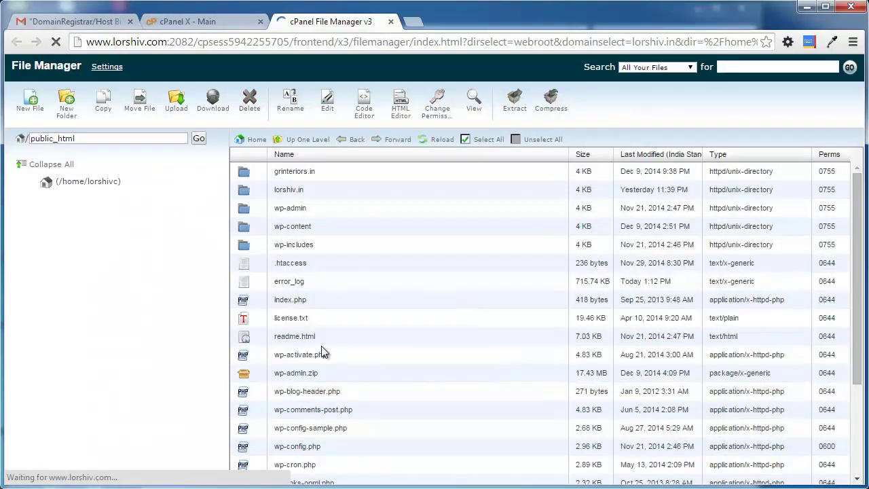
scroll(421, 315, down, 3)
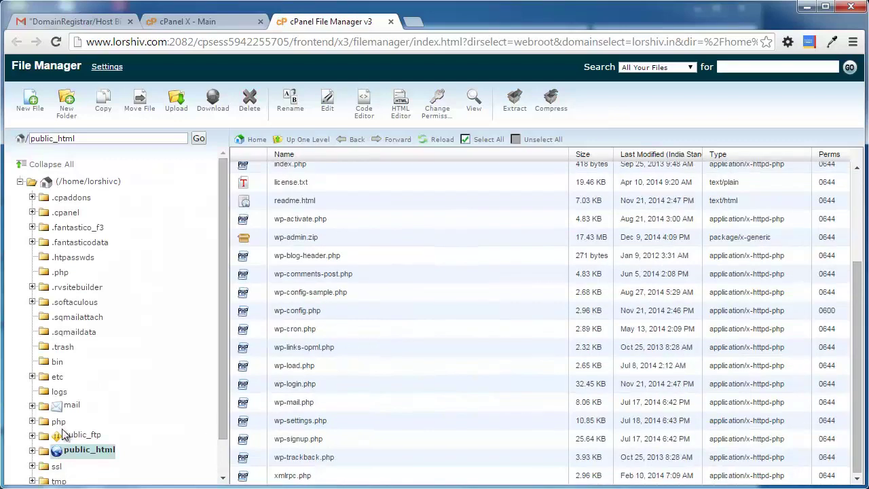
scroll(360, 328, up, 3)
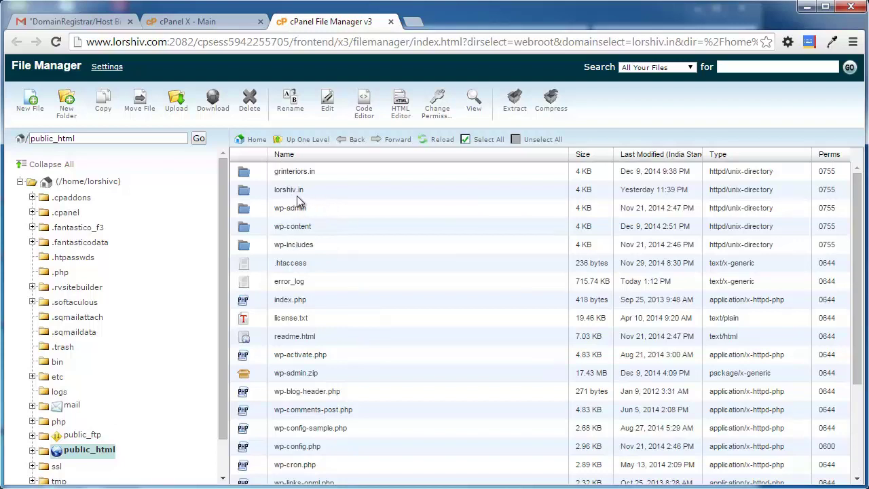
click(75, 451)
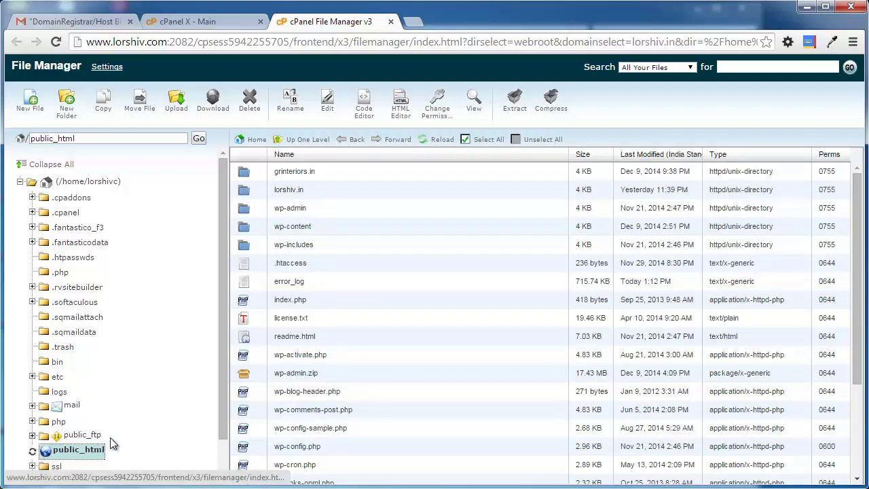
scroll(170, 371, down, 2)
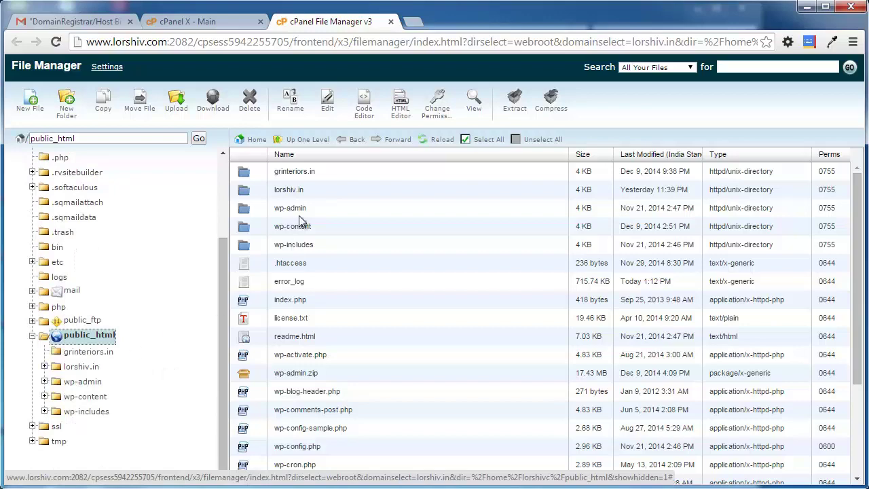
click(87, 367)
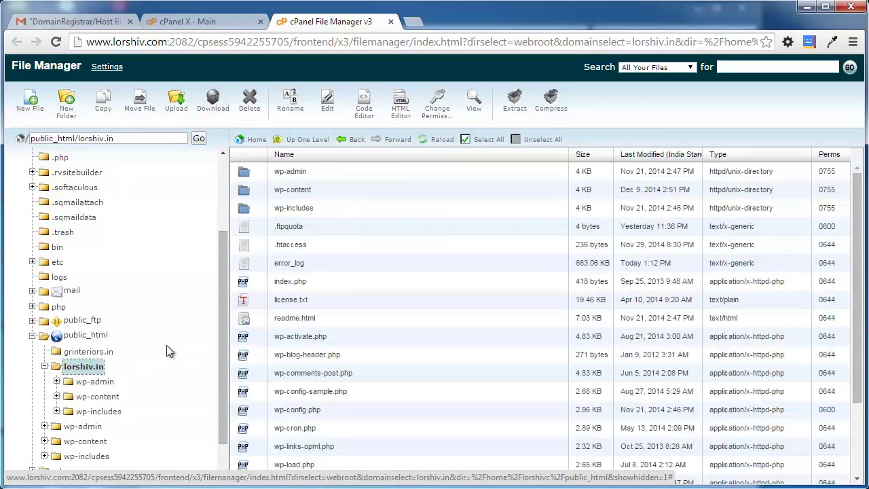
scroll(129, 301, up, 3)
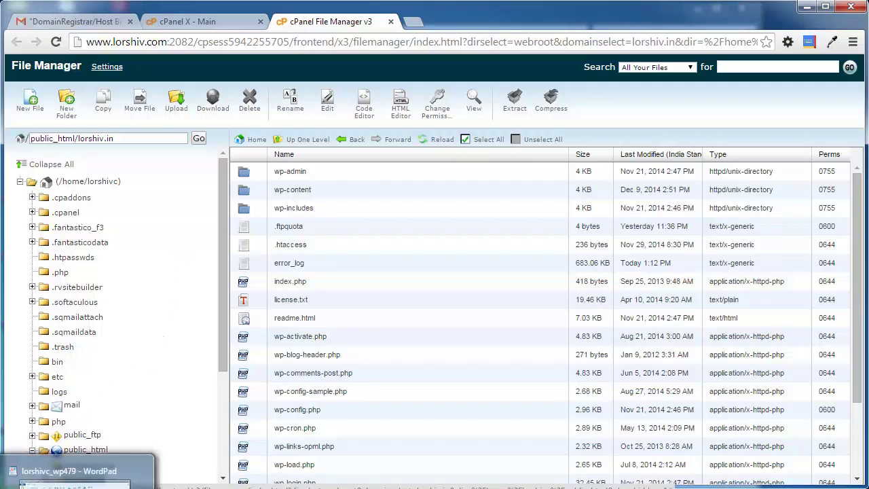
Return to the lorshivc_wp479 SQL file in WordPad and find the first occurrence of public_html
click(82, 486)
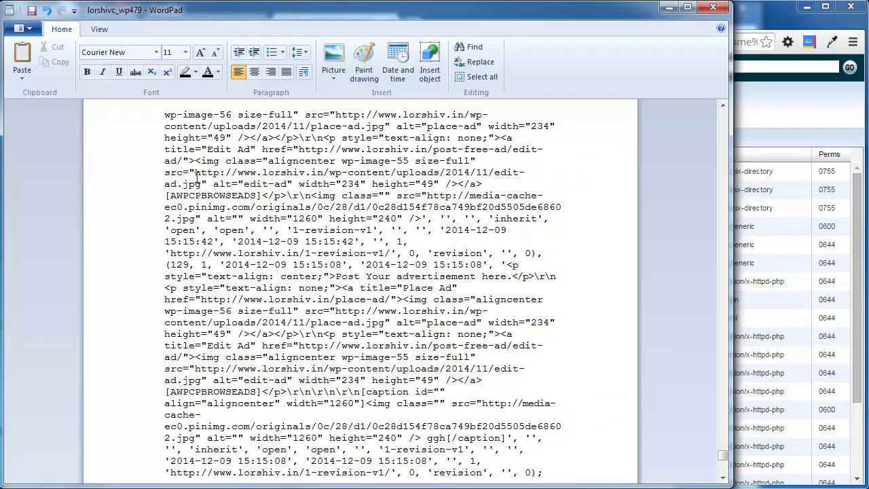
key(ctrl+f)
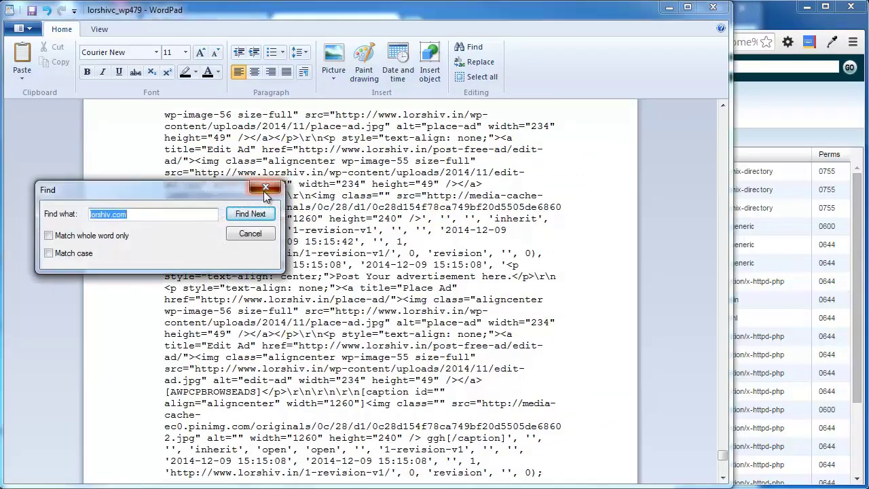
click(265, 186)
click(479, 63)
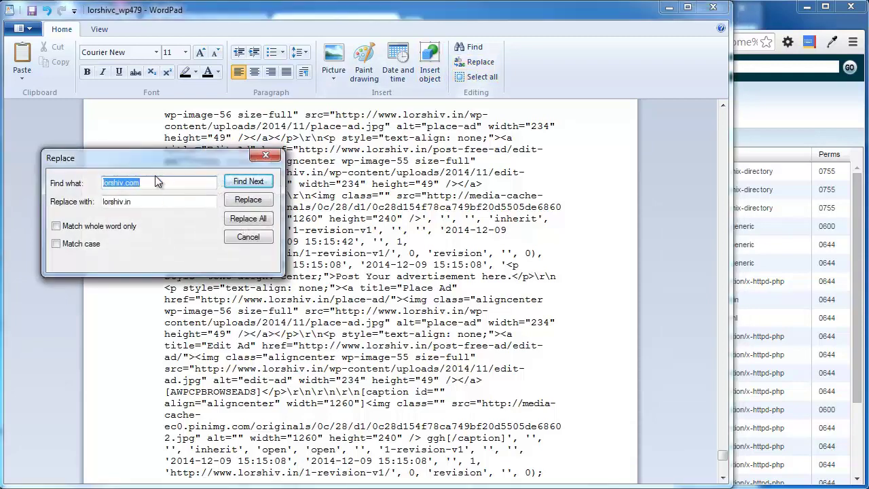
drag(158, 167, 129, 175)
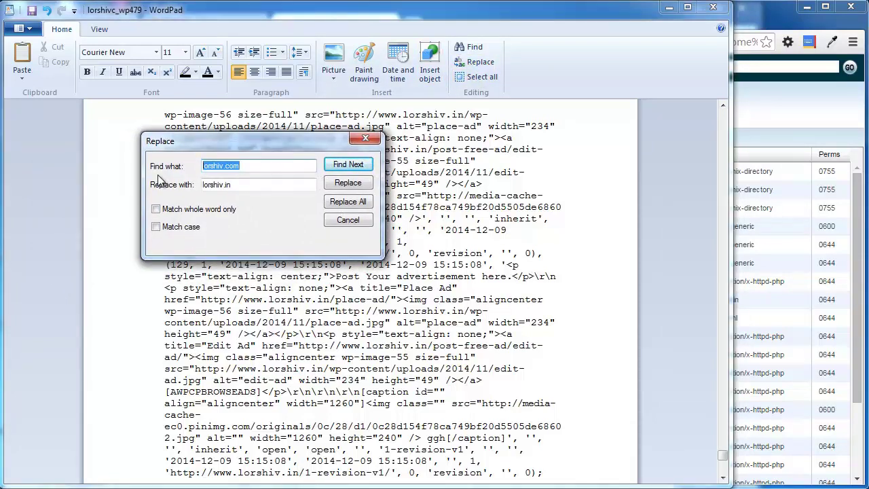
text(public_html)
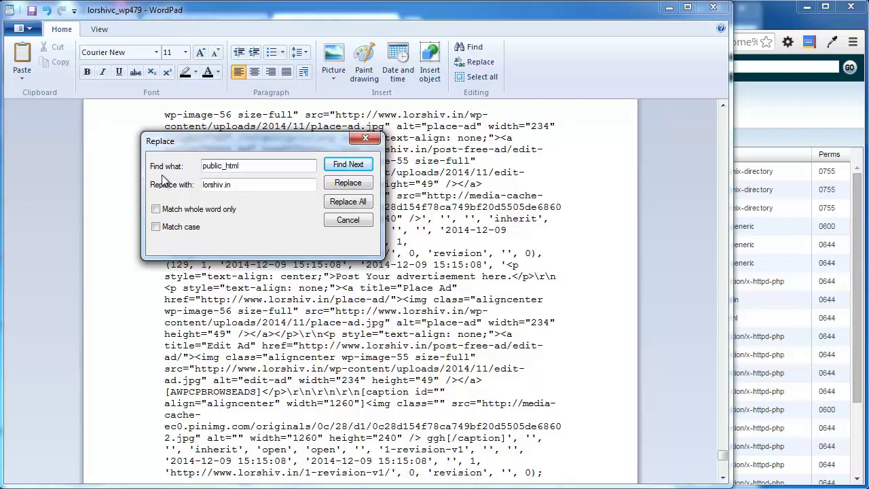
click(348, 164)
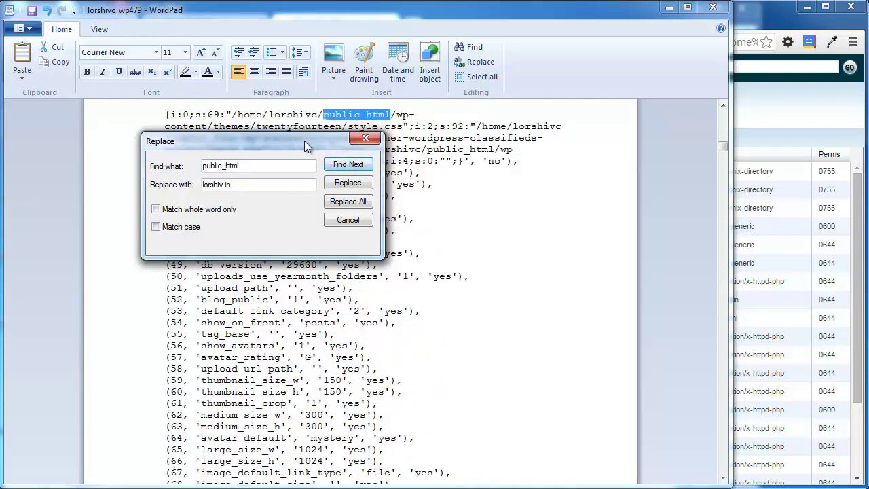
drag(304, 140, 183, 132)
click(241, 129)
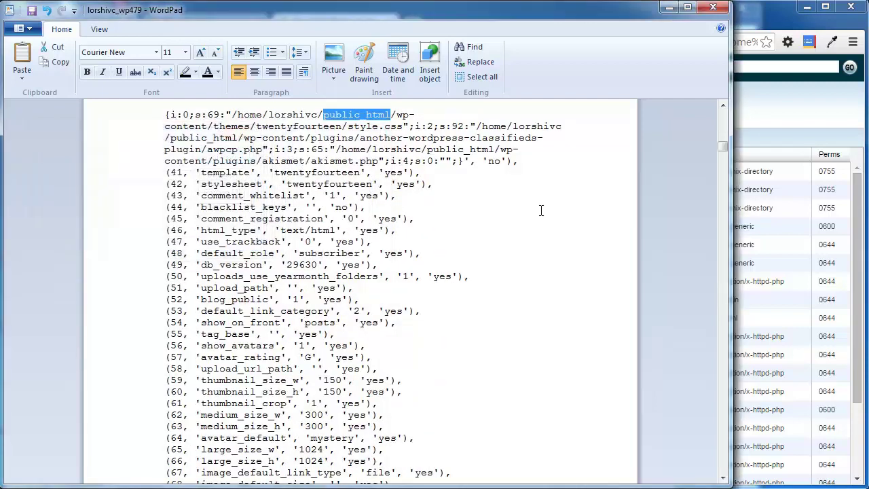
scroll(400, 211, up, 1)
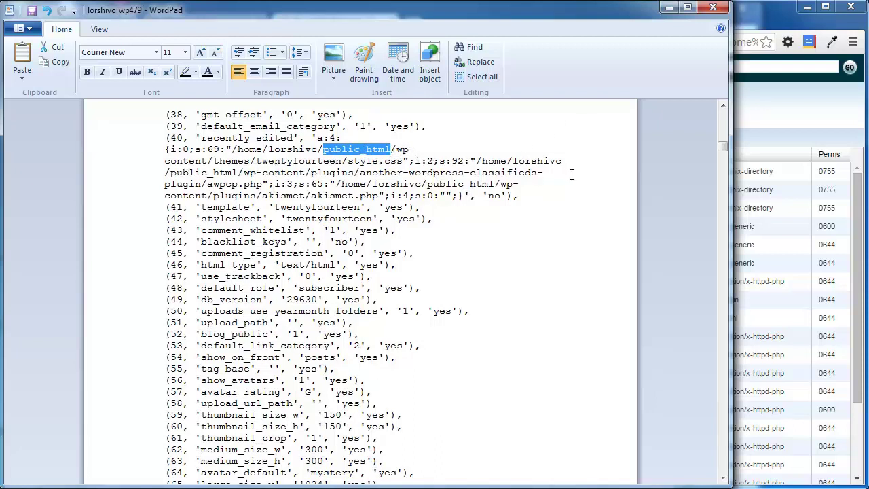
Check the folder location in File Manager and insert lorshiv.in/ after public_html/ in the SQL file's twentyfourteen style.css path
click(759, 24)
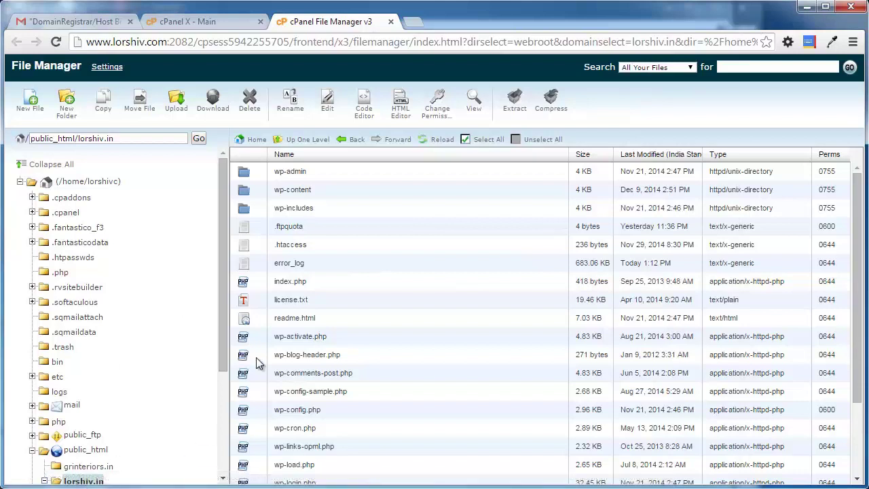
drag(225, 304, 72, 380)
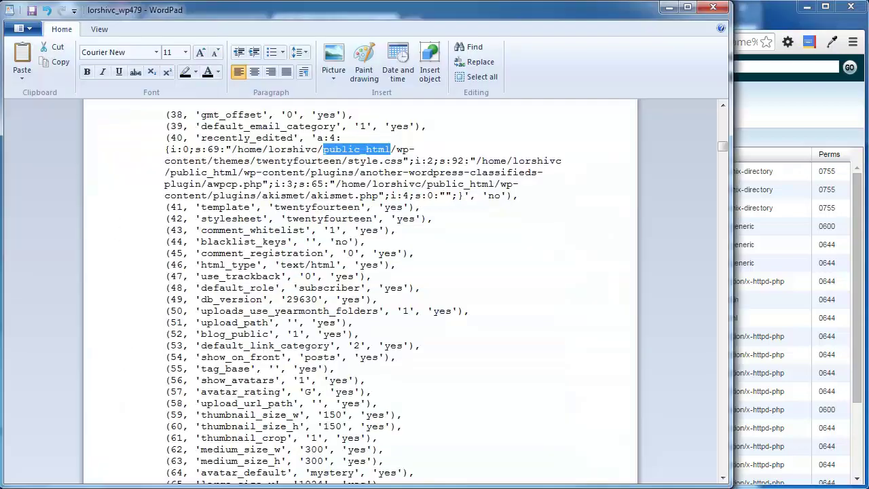
click(399, 148)
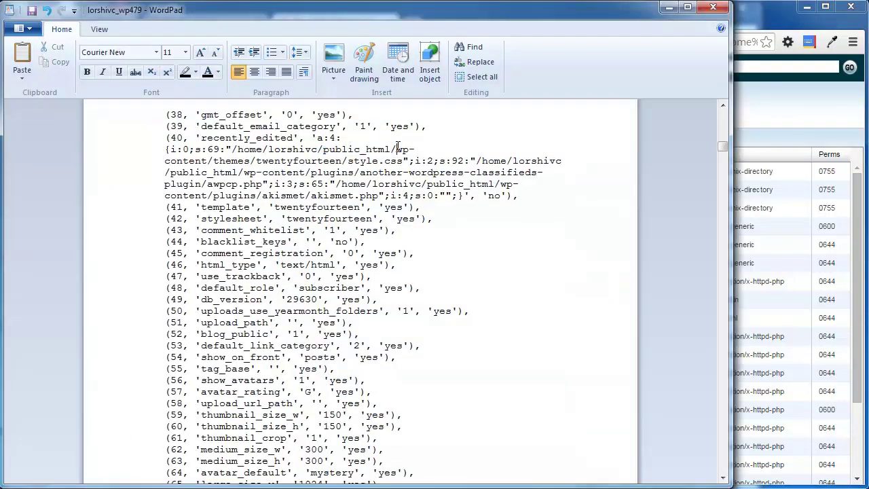
text(lorshiv.in)
text(/)
Find the next public_html match and insert a copy of lorshiv.in/ after public_html/ in the awpcp.php plugin path
click(481, 62)
drag(195, 160, 106, 84)
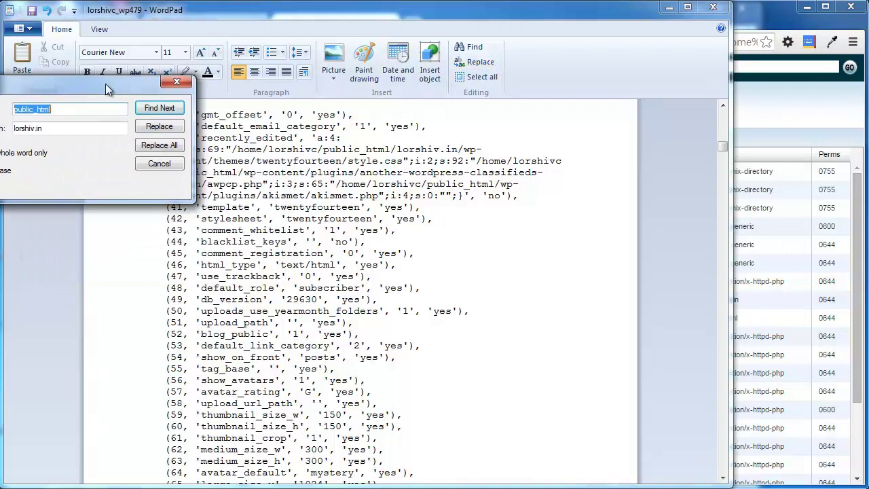
click(344, 112)
click(166, 112)
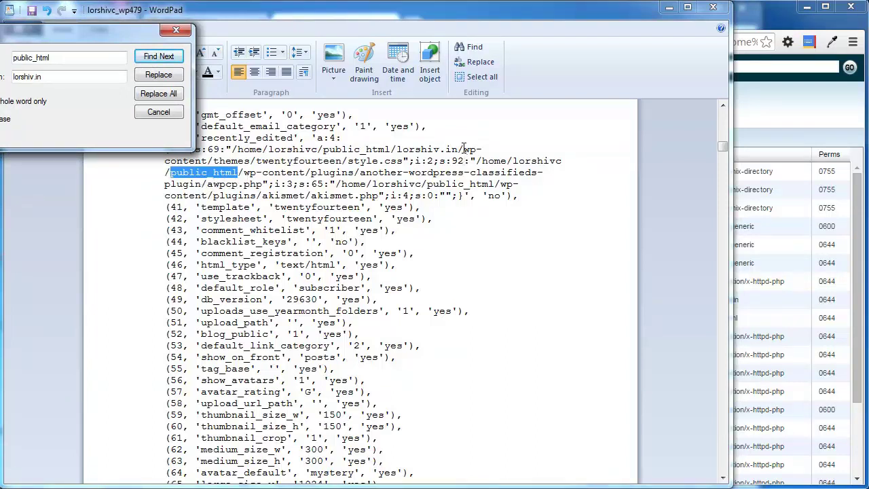
drag(396, 150, 477, 148)
key(ctrl+c)
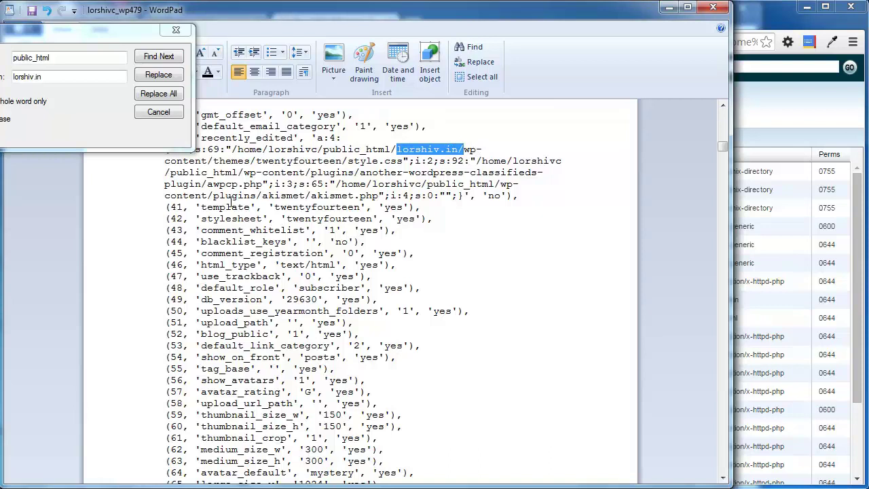
click(242, 173)
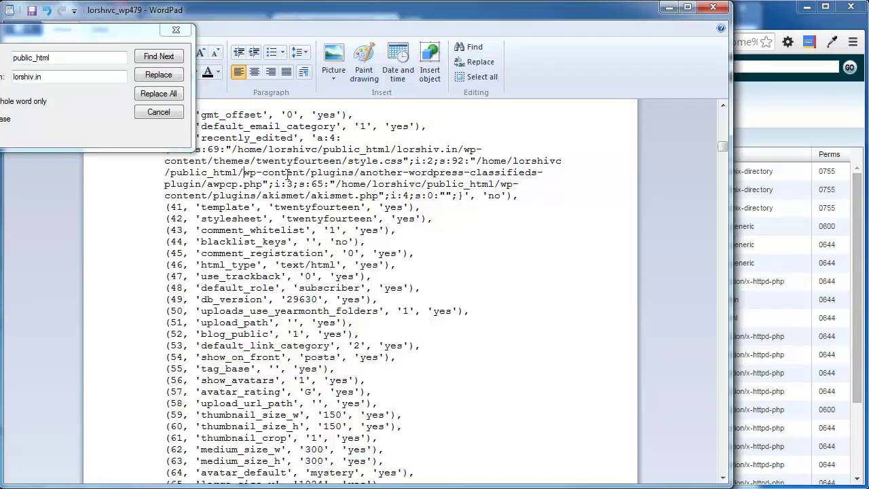
key(ctrl+v)
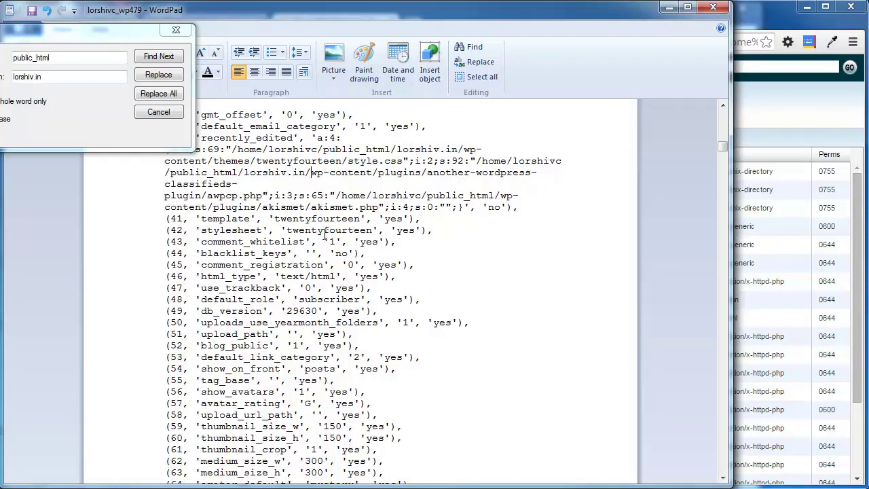
Insert lorshiv.in/ after public_html/ in the akismet.php path and search the rest of the file for further public_html matches
click(155, 57)
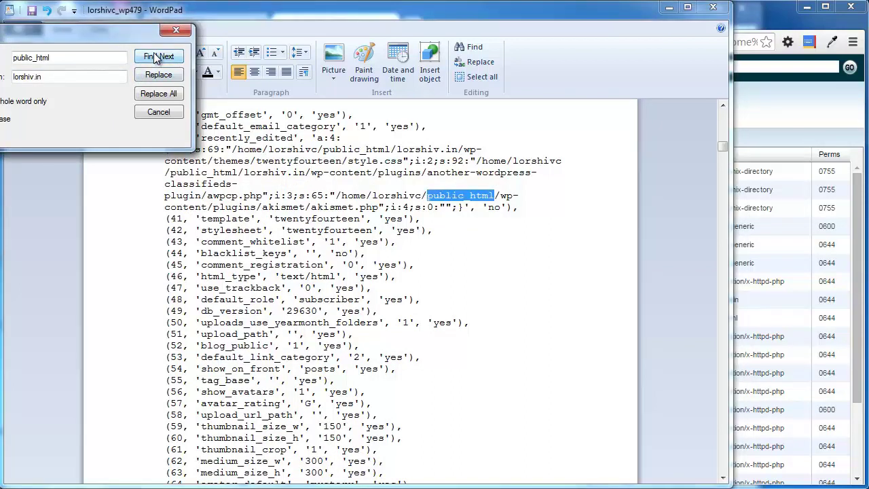
click(501, 196)
key(ctrl+v)
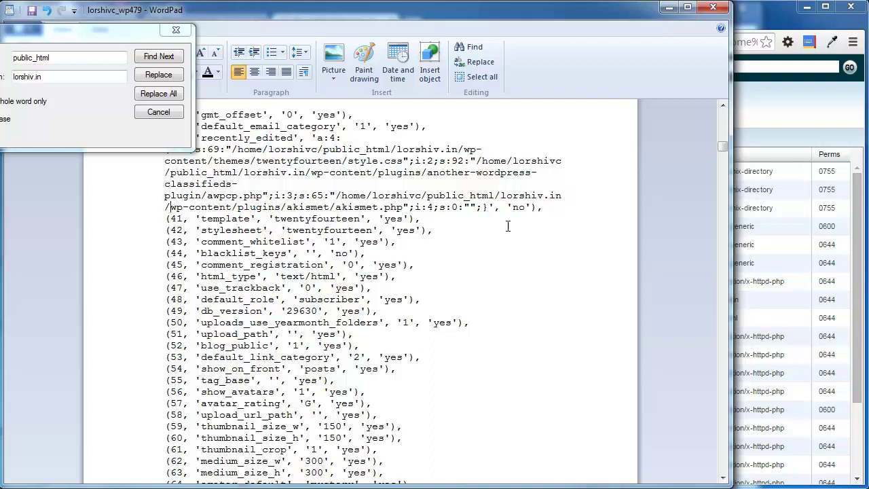
click(165, 58)
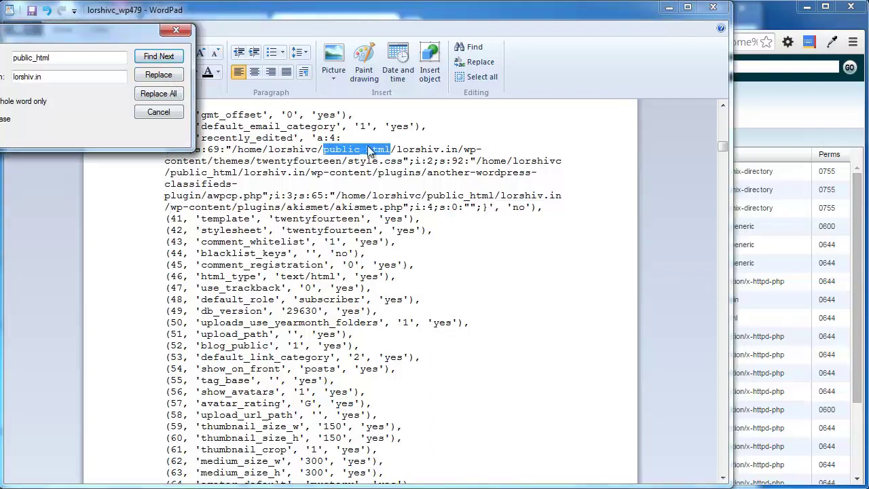
click(164, 58)
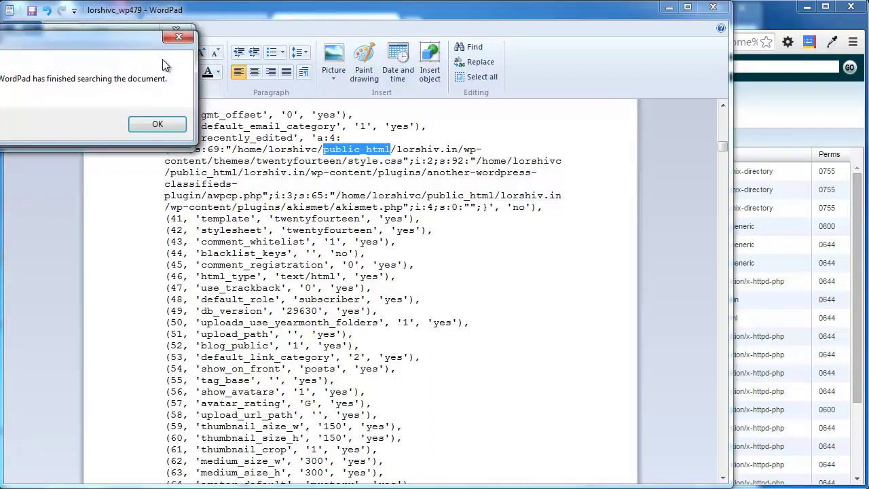
End the public_html search, save the edited lorshivc_wp479 SQL file, and return to the cPanel home page in the browser
click(157, 124)
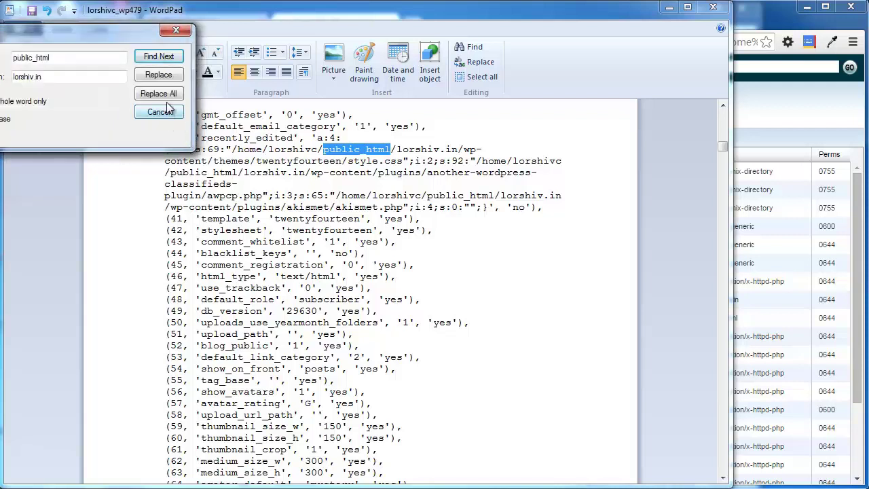
click(168, 112)
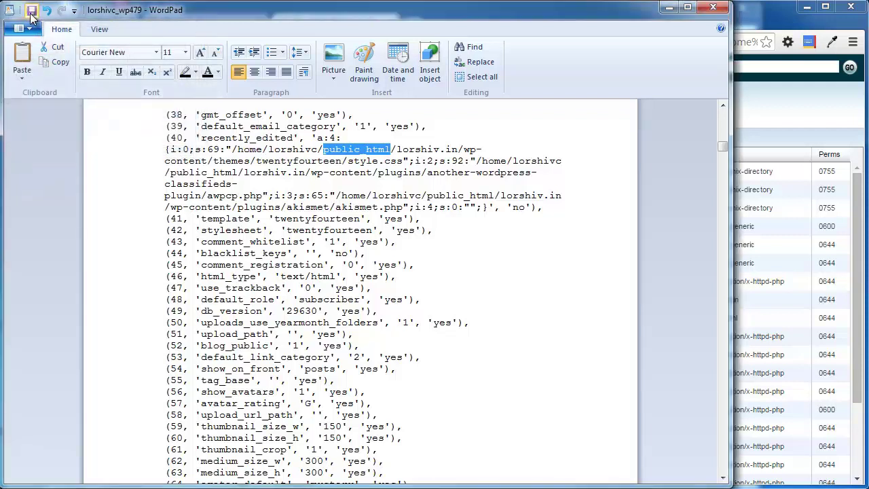
scroll(550, 185, down, 1)
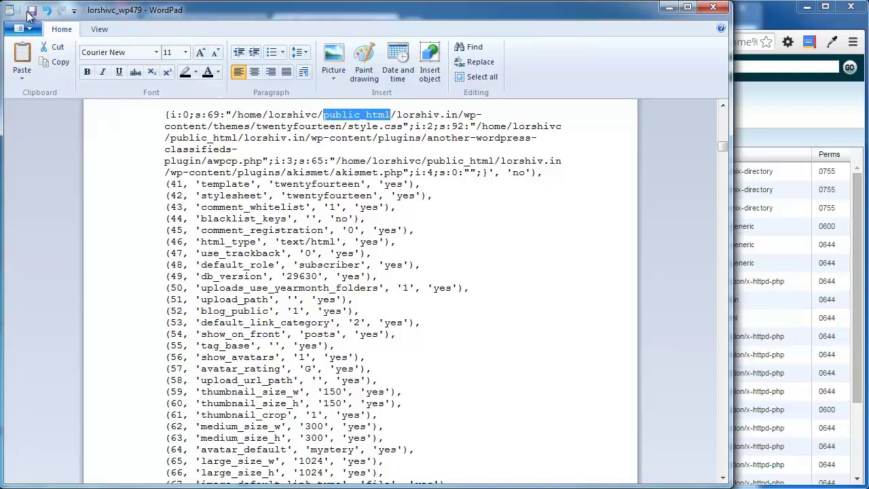
click(675, 7)
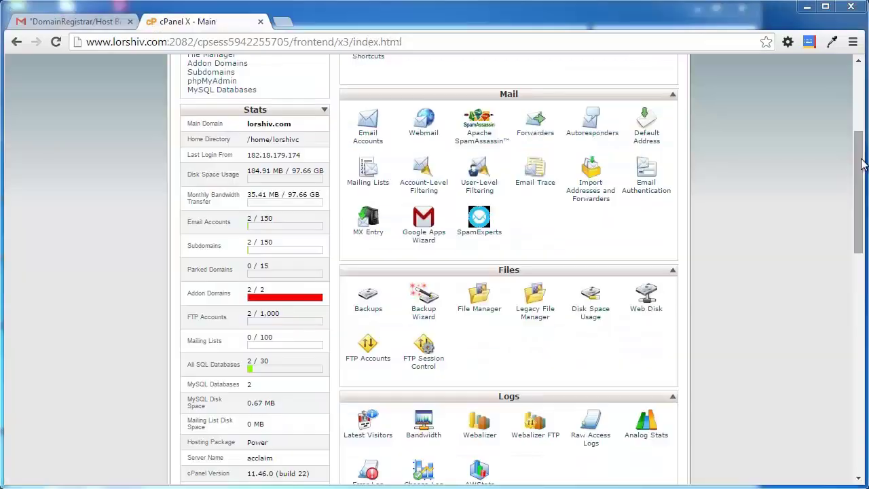
Open phpMyAdmin from cPanel and open the lorshivc_xx database
drag(862, 163, 866, 288)
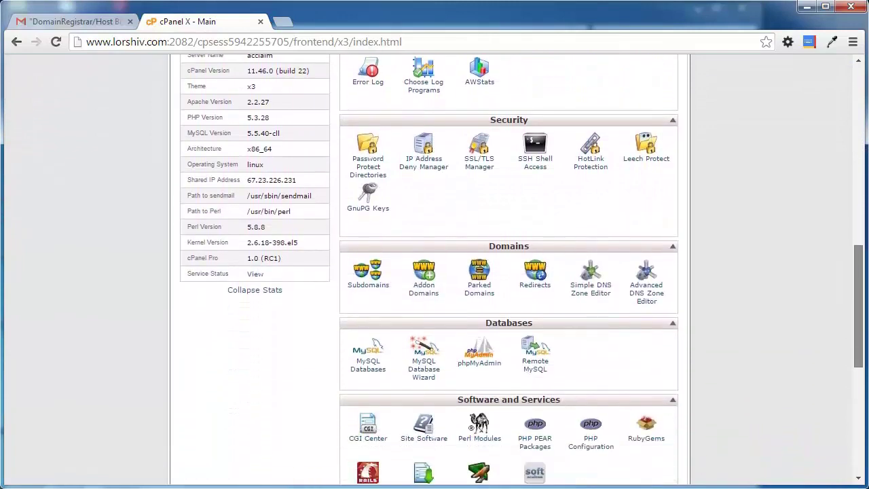
click(487, 353)
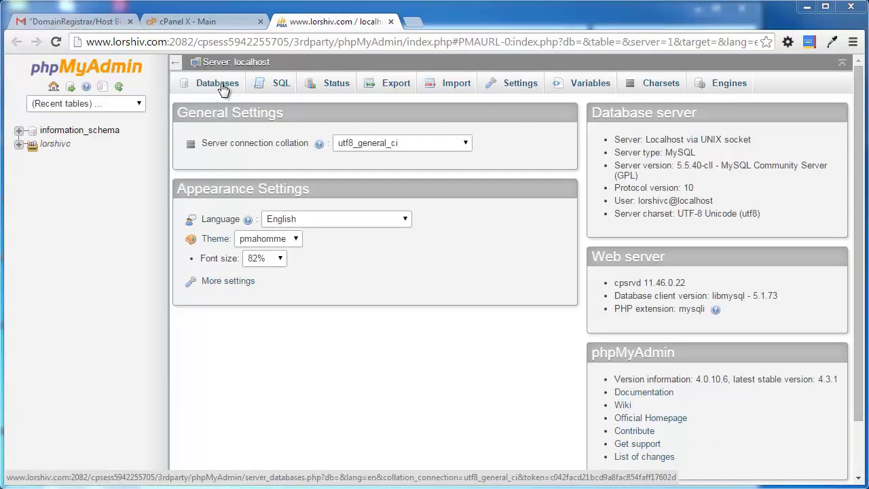
click(223, 88)
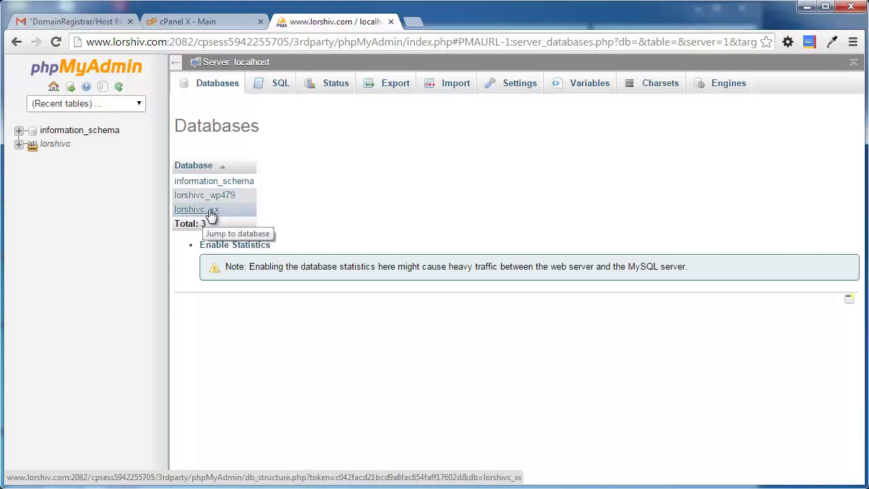
click(211, 215)
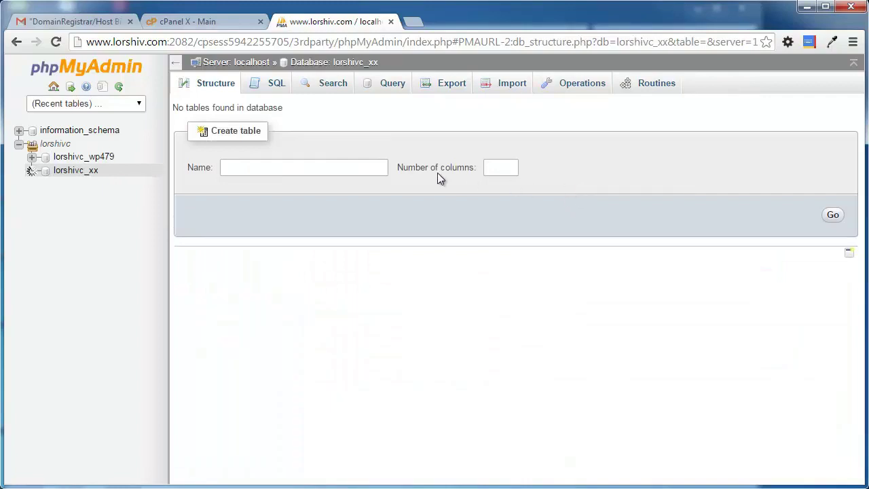
Import lorshivc_wp479.sql from the Downloads folder into the lorshivc_xx database in SQL format
click(509, 87)
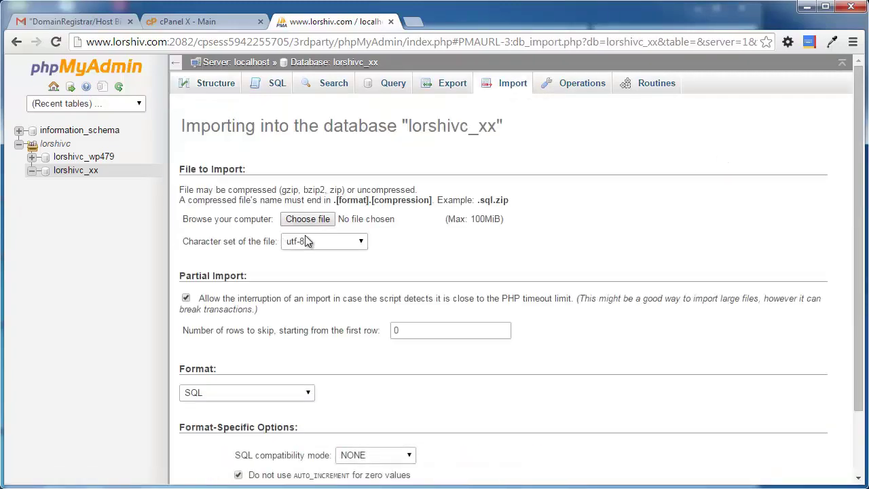
click(308, 220)
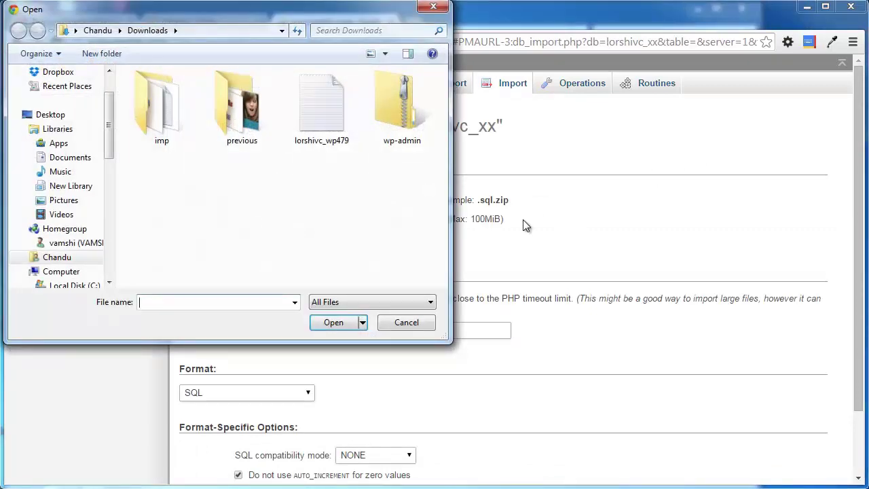
click(325, 113)
click(346, 322)
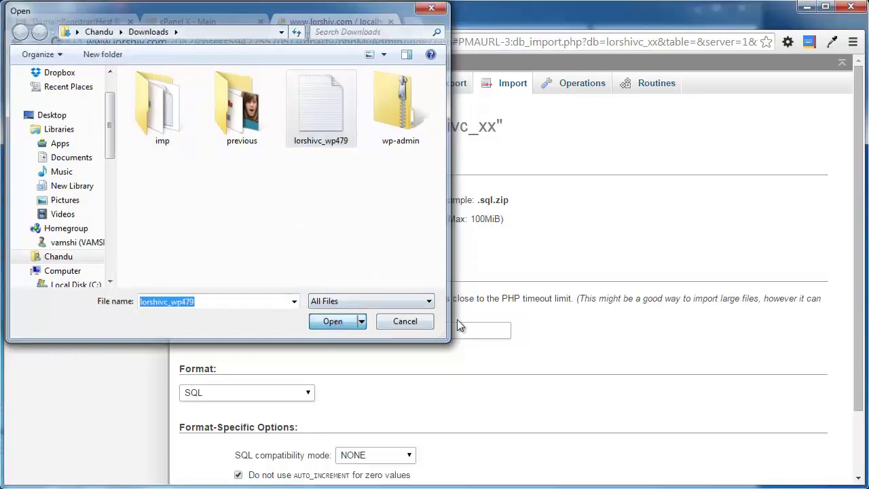
scroll(591, 230, down, 1)
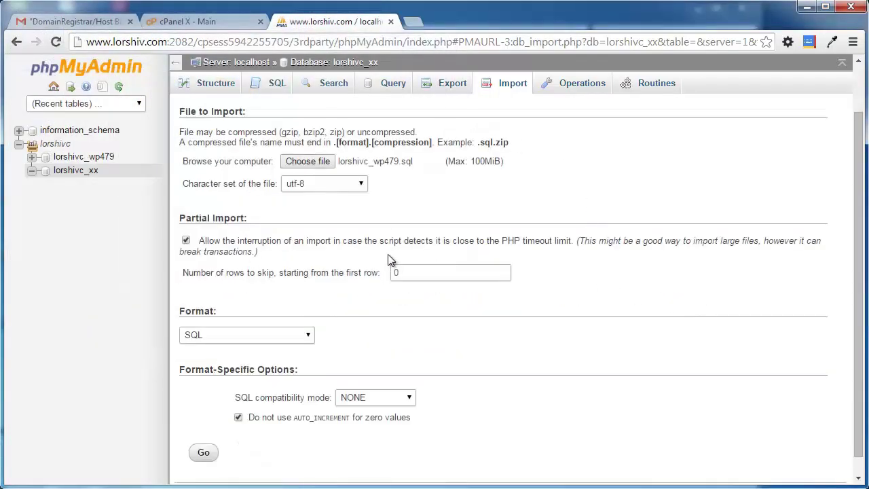
click(205, 457)
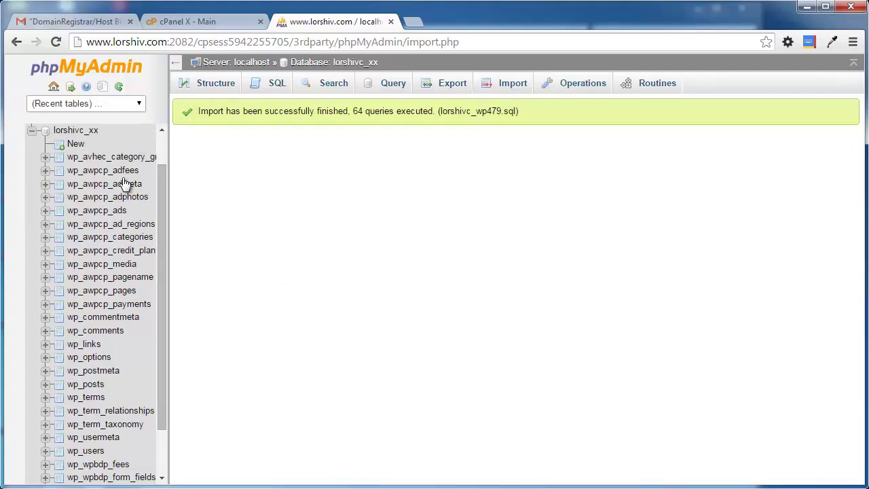
Look through the imported tables of the lorshivc_xx database and close phpMyAdmin
scroll(163, 226, down, 1)
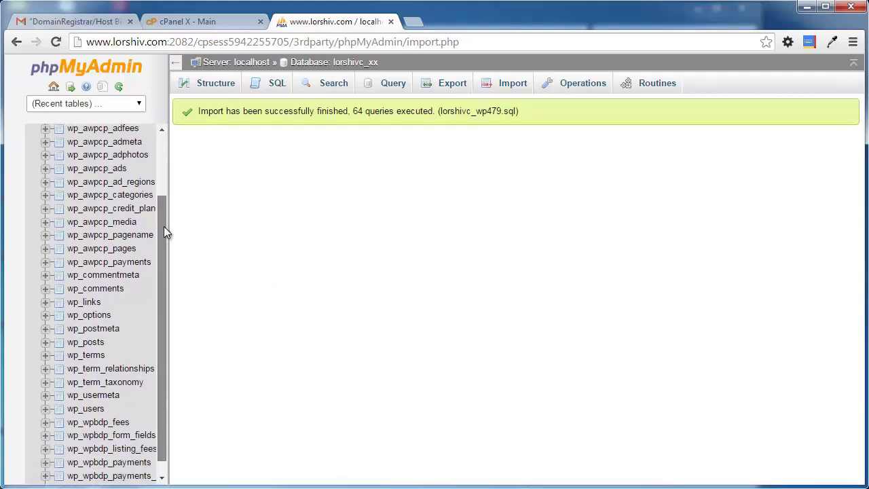
scroll(166, 224, up, 1)
scroll(164, 285, down, 2)
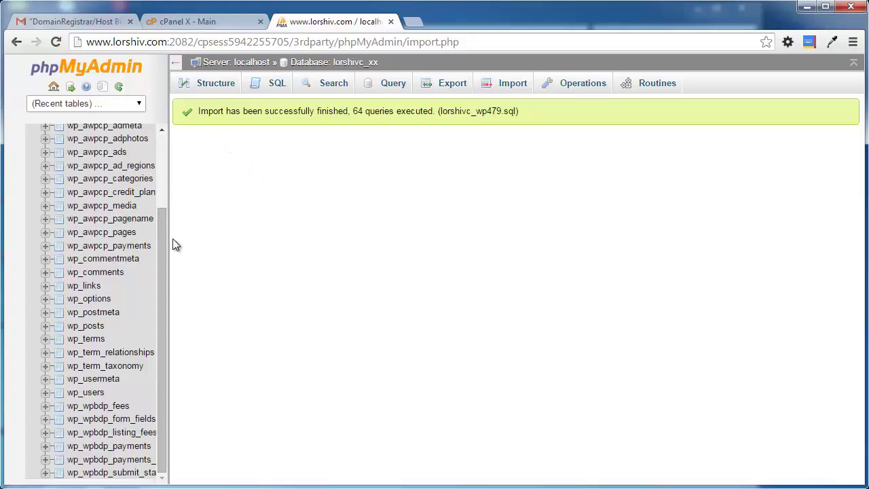
drag(164, 233, 168, 155)
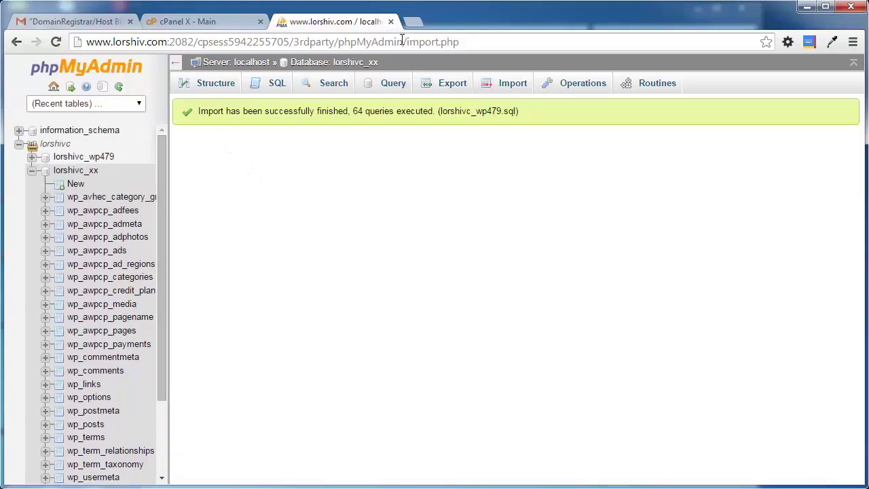
click(391, 22)
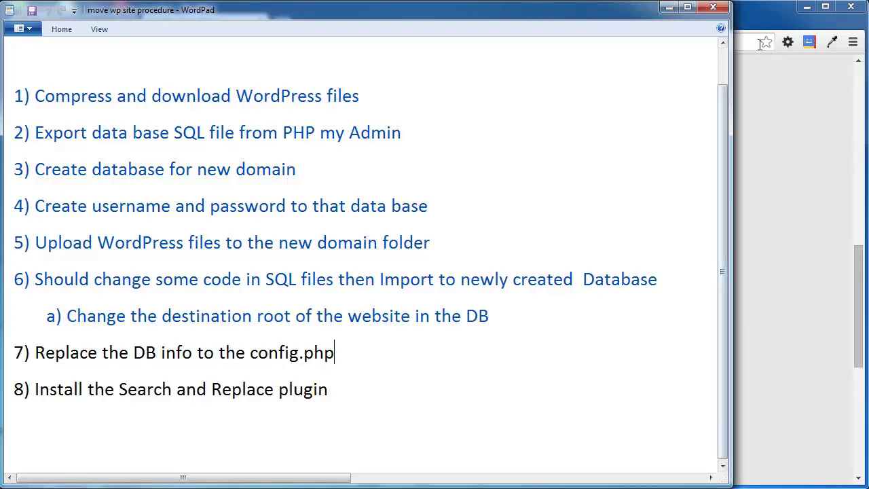
Return to cPanel and open File Manager at the document root for lorshiv.in
click(737, 20)
scroll(484, 308, up, 6)
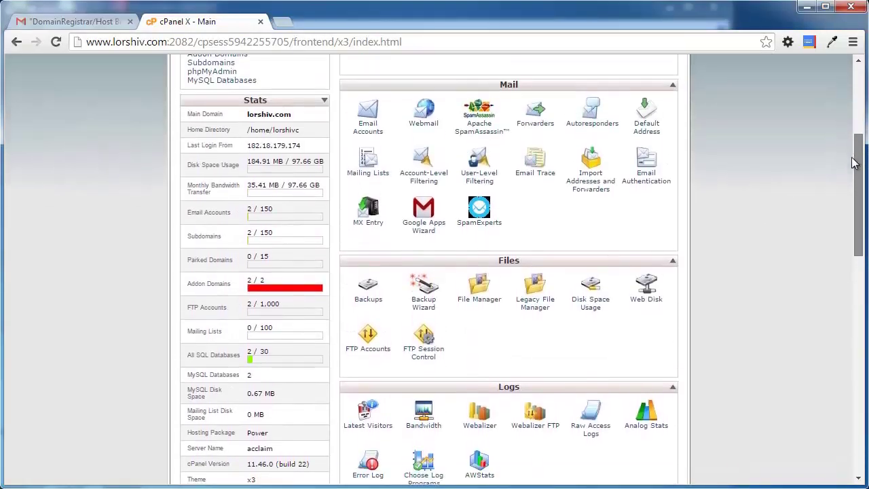
click(479, 292)
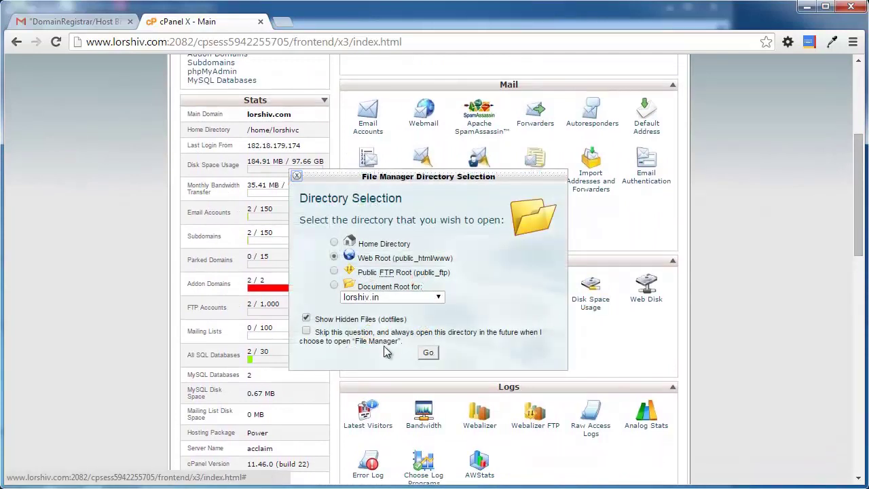
click(334, 285)
click(428, 352)
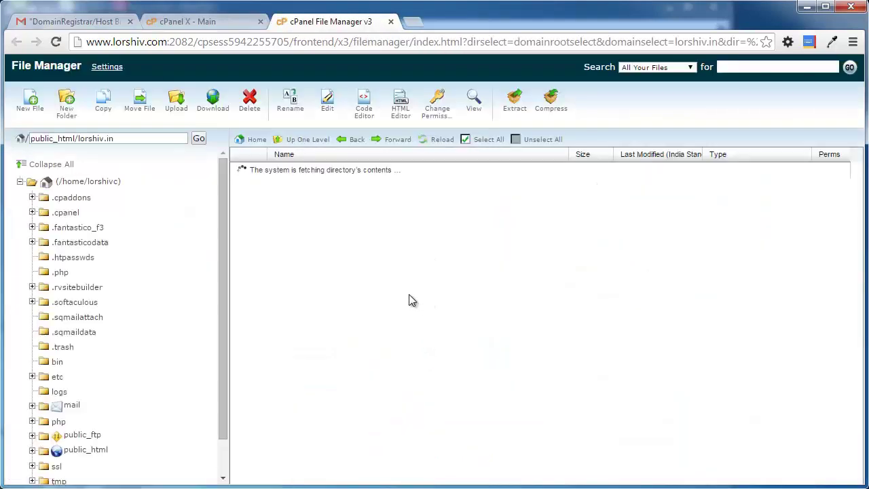
Expand public_html in the folder tree and open the lorshiv.in folder
scroll(139, 408, down, 2)
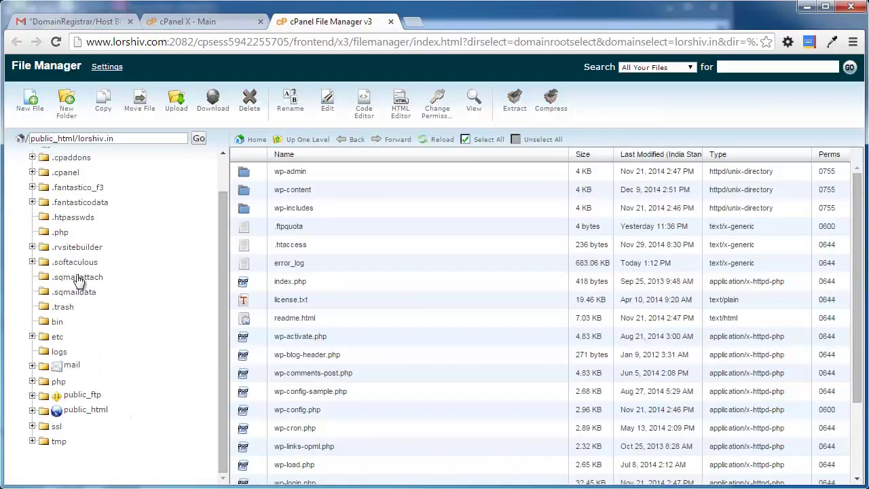
click(32, 411)
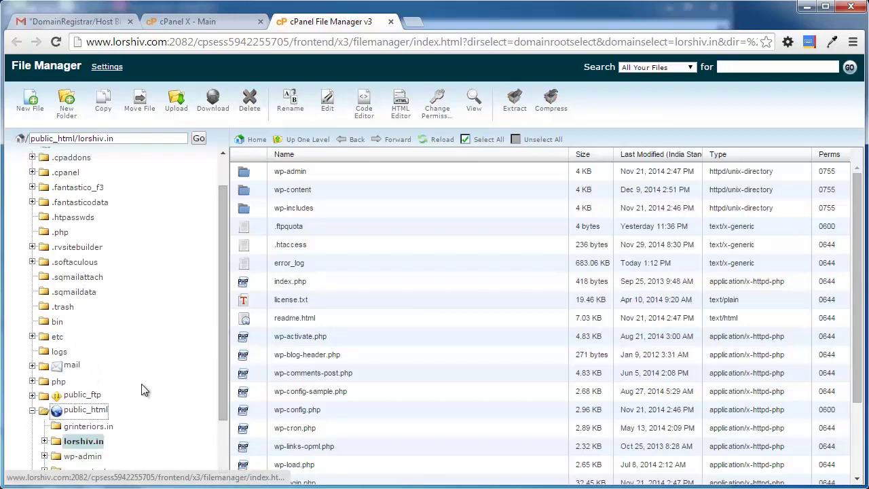
scroll(91, 367, down, 1)
click(84, 366)
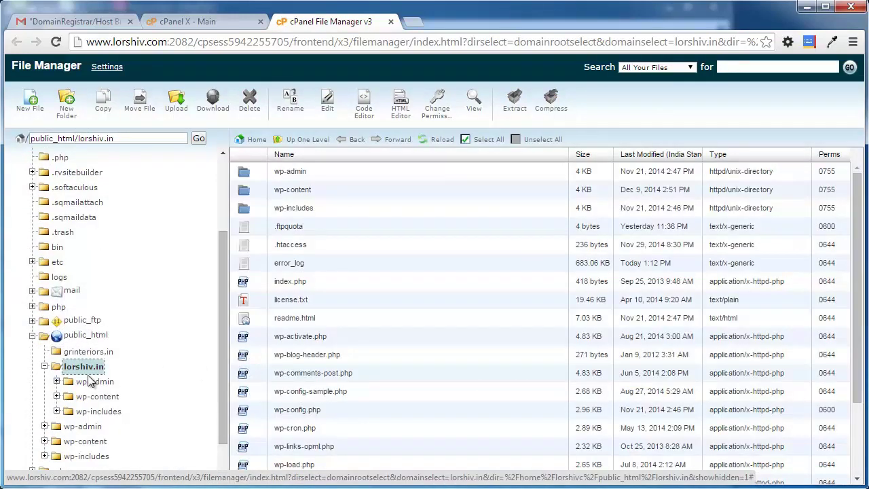
Open wp-config.php from the lorshiv.in folder in the Code Editor with utf-8 encoding
click(330, 356)
scroll(438, 359, down, 1)
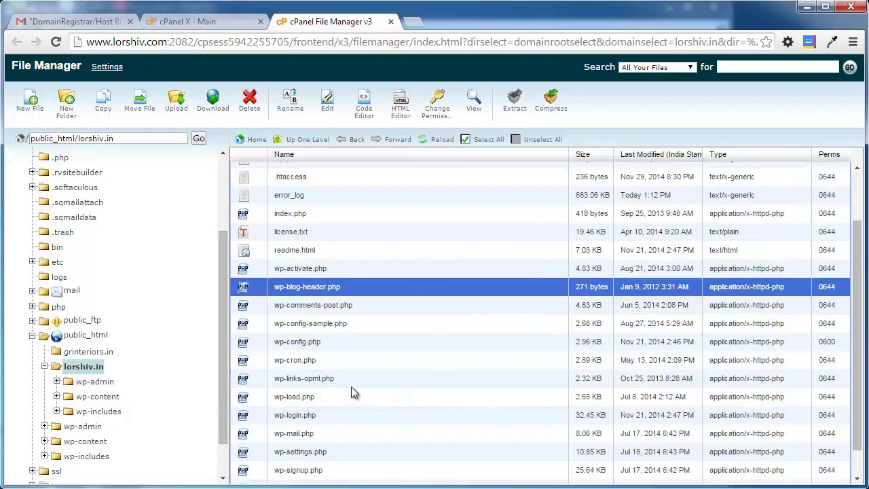
click(297, 341)
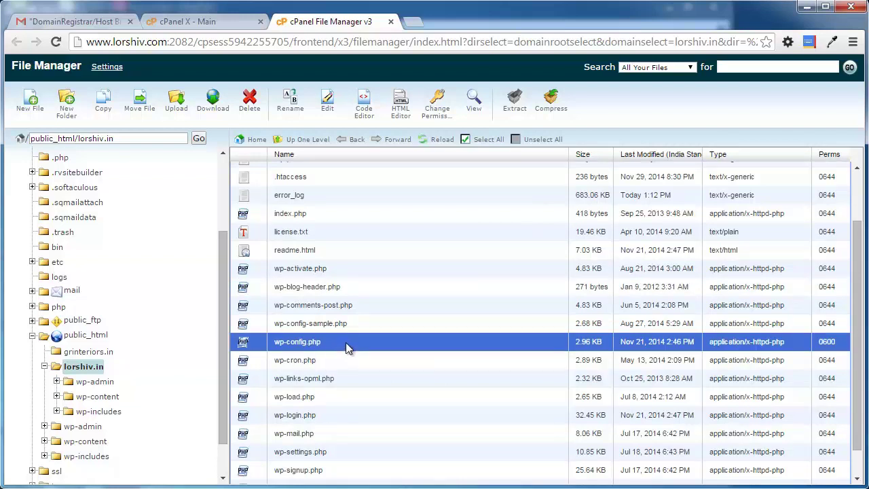
click(366, 114)
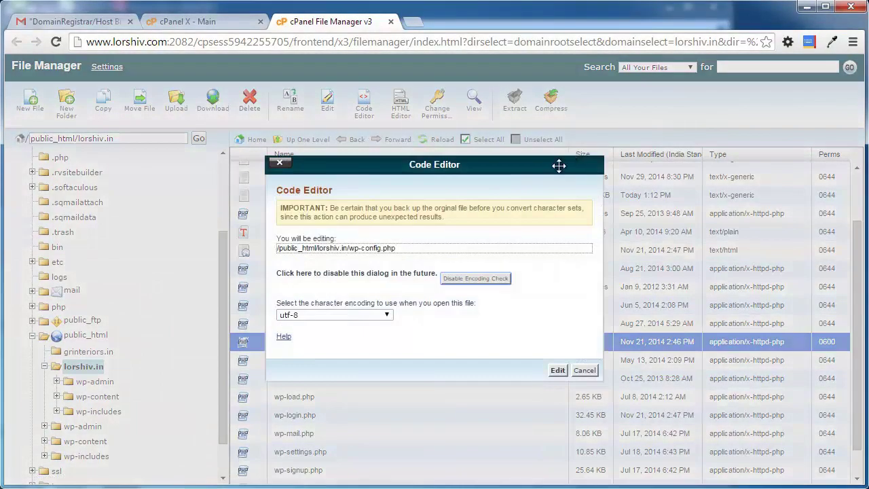
click(558, 370)
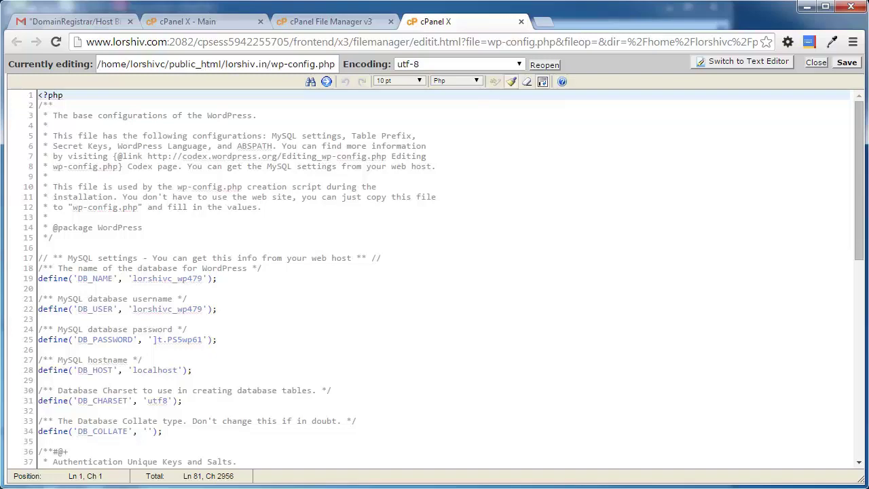
Copy the database name lorshivc_xx from the Notepad file of database details and replace the DB_NAME value in wp-config.php with it
mouse_move(34, 488)
click(34, 470)
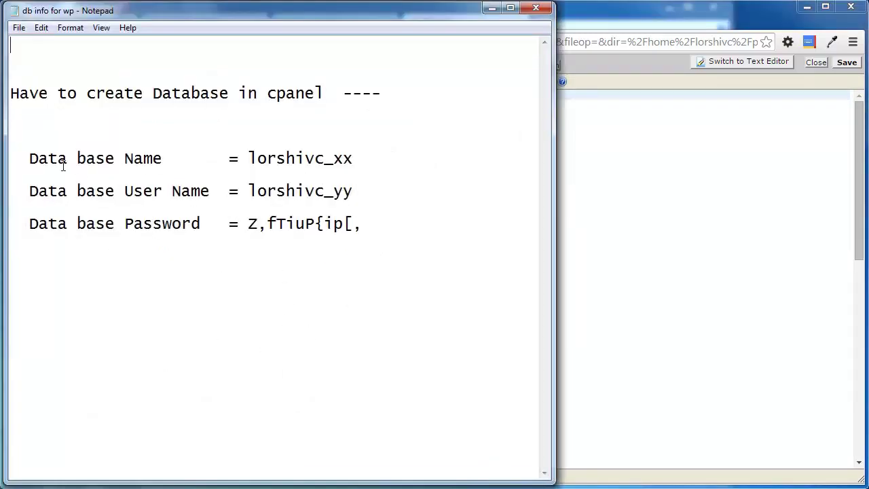
drag(251, 158, 357, 163)
key(ctrl+c)
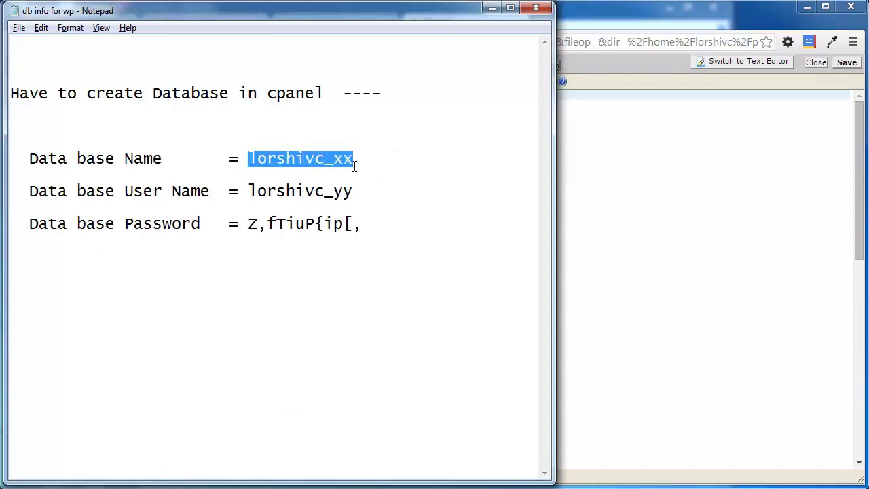
key(alt+Tab)
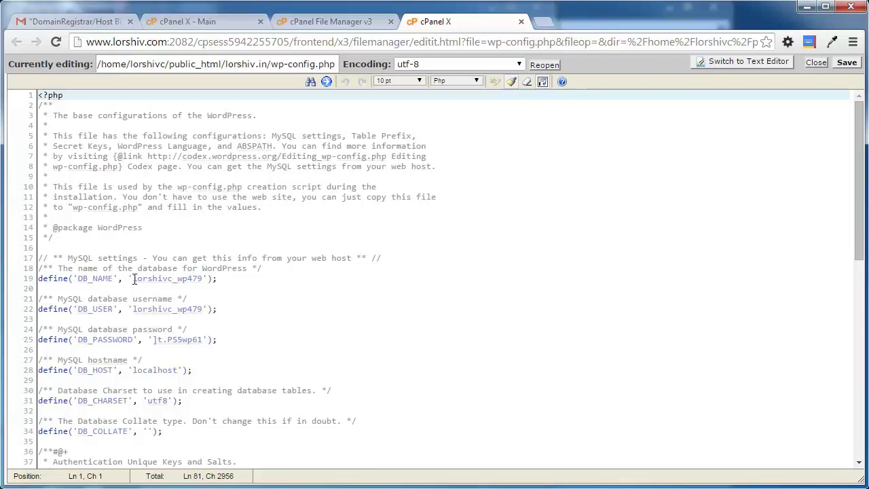
drag(135, 279, 203, 282)
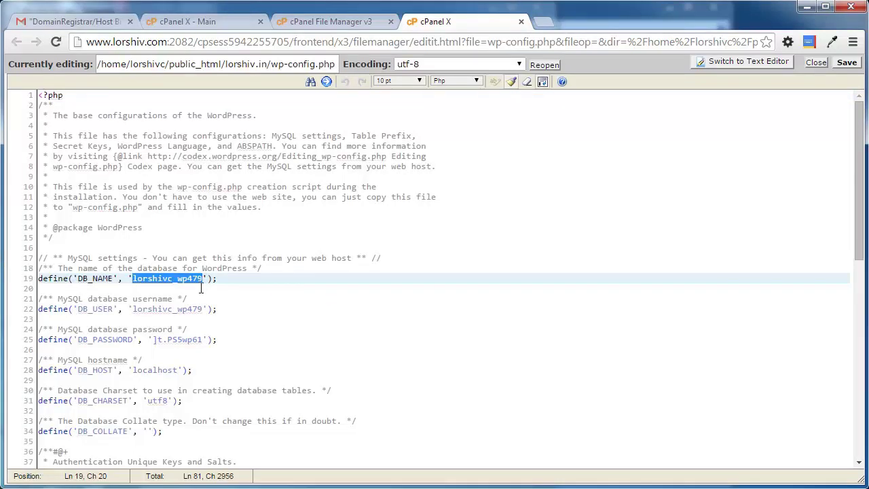
key(ctrl+v)
key(alt+Tab)
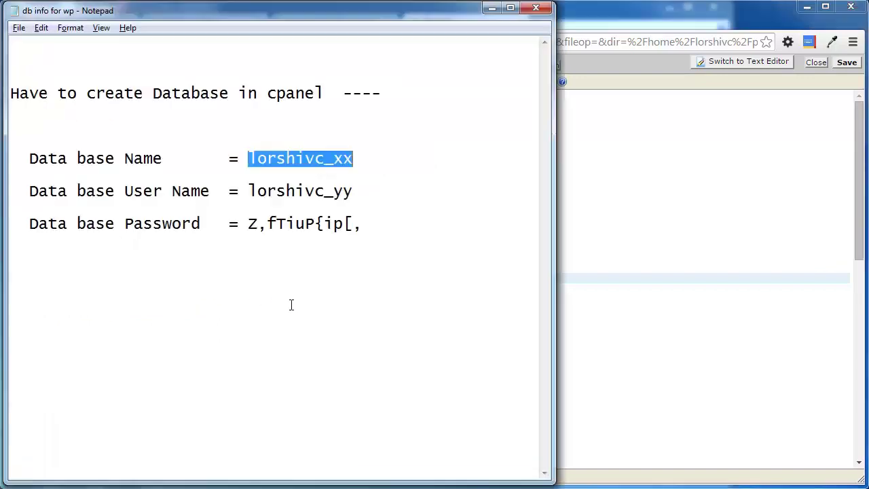
drag(250, 191, 353, 192)
key(ctrl+c)
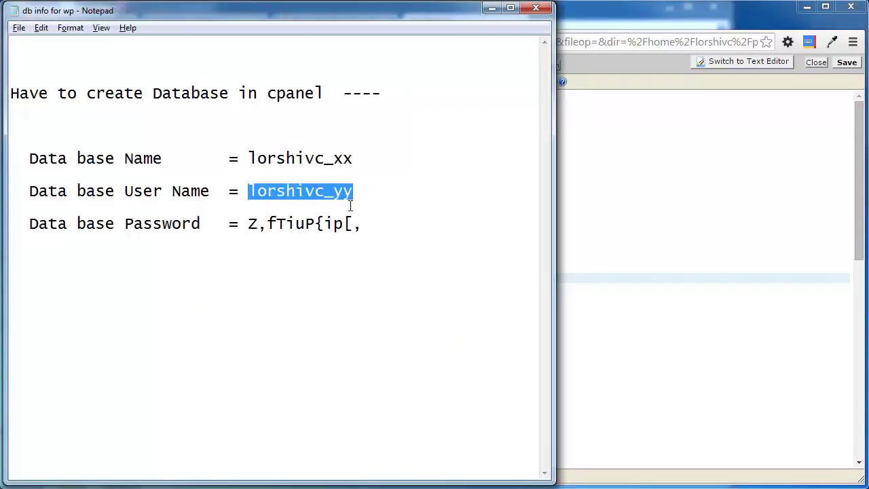
key(alt+Tab)
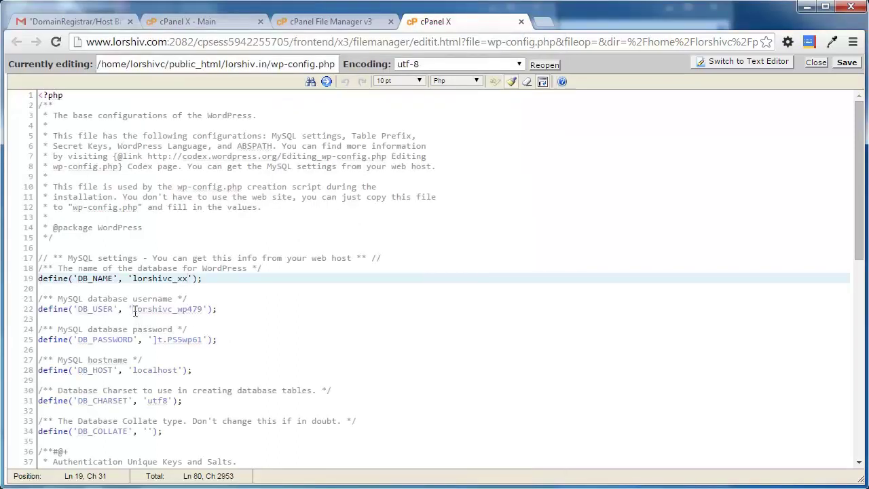
drag(133, 309, 201, 310)
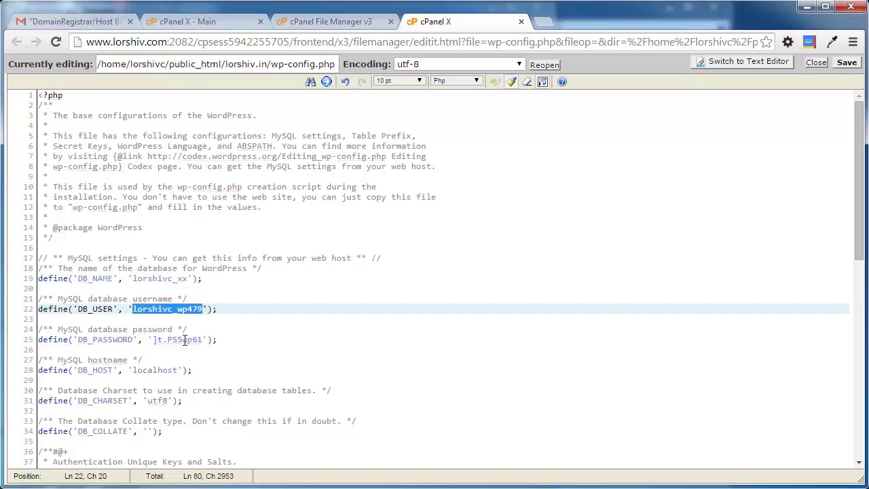
key(ctrl+v)
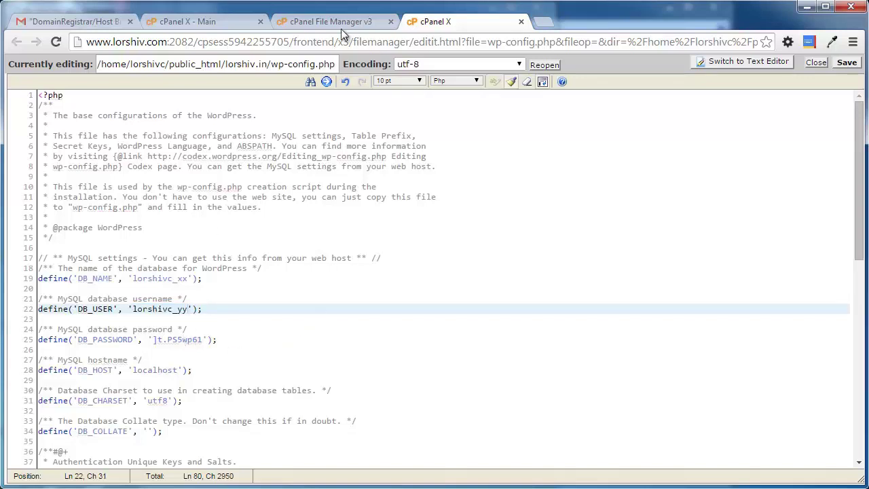
Replace the DB_PASSWORD value with the database password copied from the Notepad file, and save and close wp-config.php
key(alt+Tab)
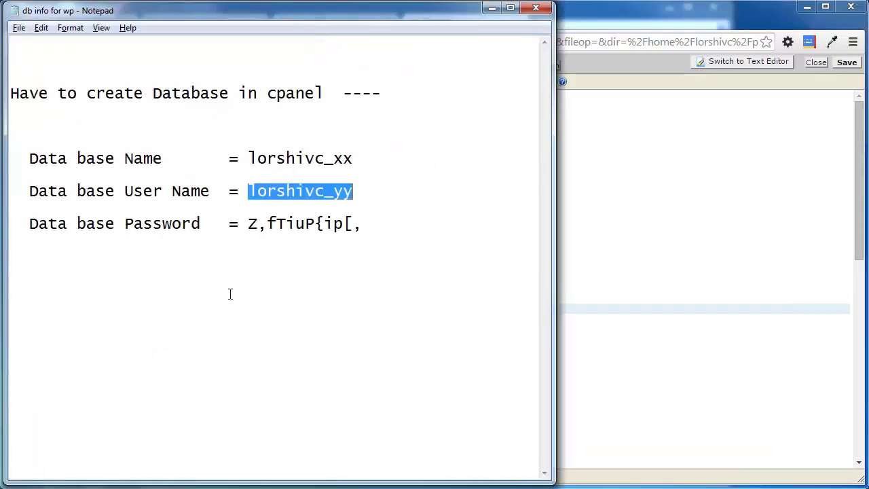
drag(249, 224, 363, 225)
key(ctrl+c)
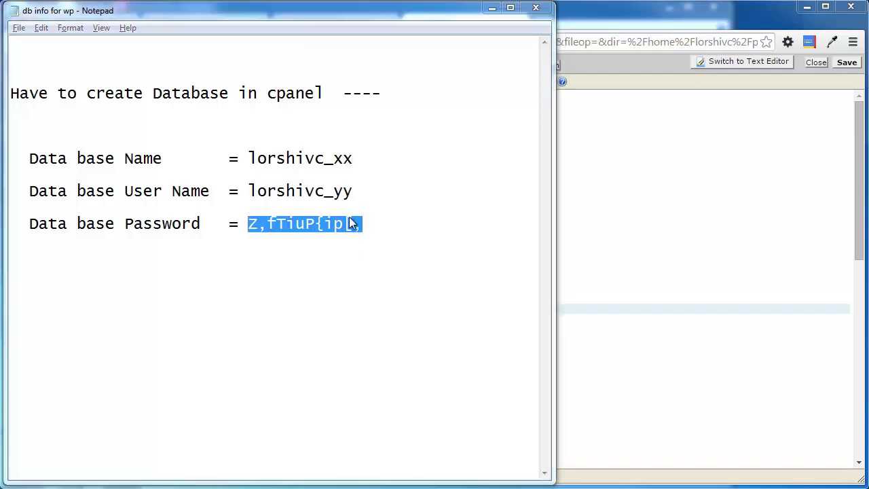
key(alt+Tab)
drag(154, 341, 203, 341)
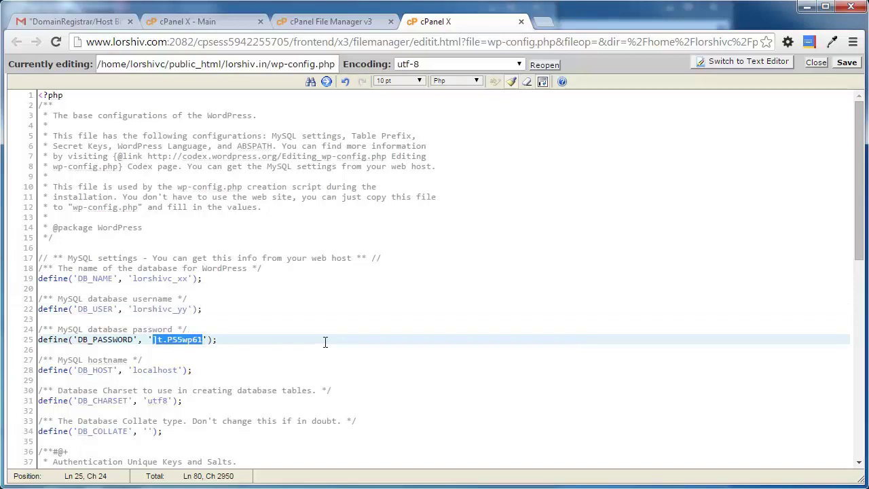
key(ctrl+v)
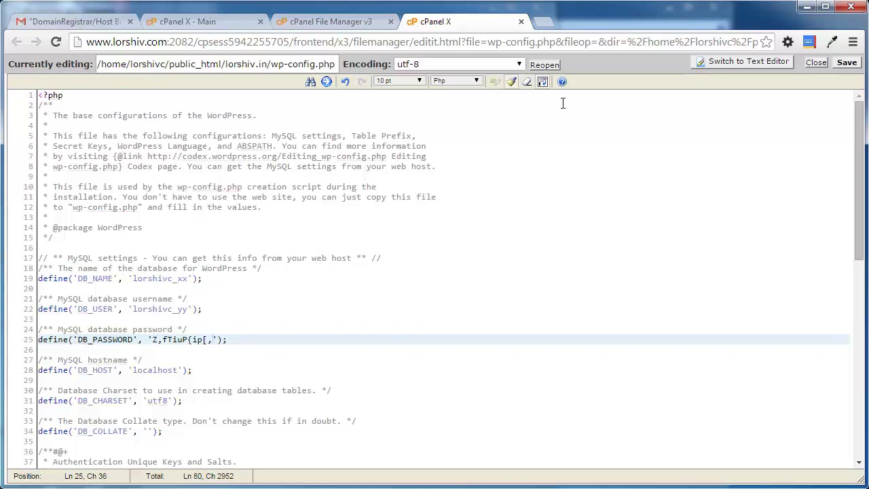
click(847, 62)
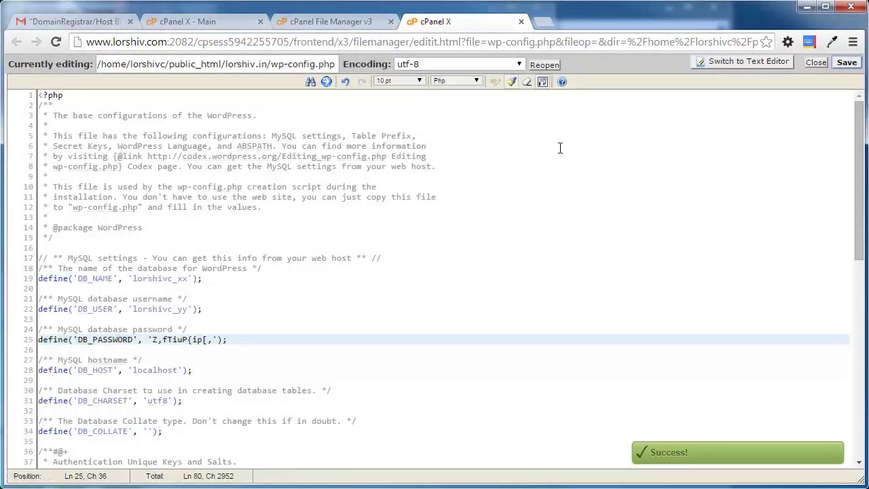
click(520, 22)
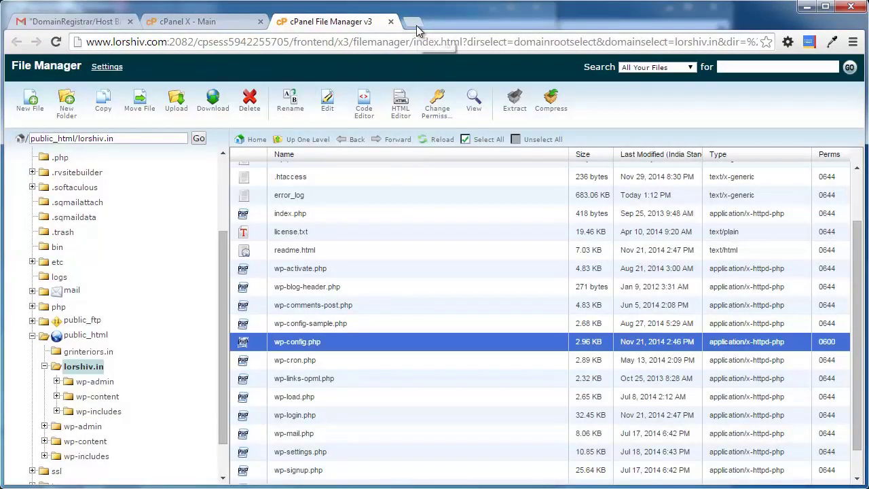
Load lorshiv.in in a new browser tab and look through its home page down to the footer
click(438, 22)
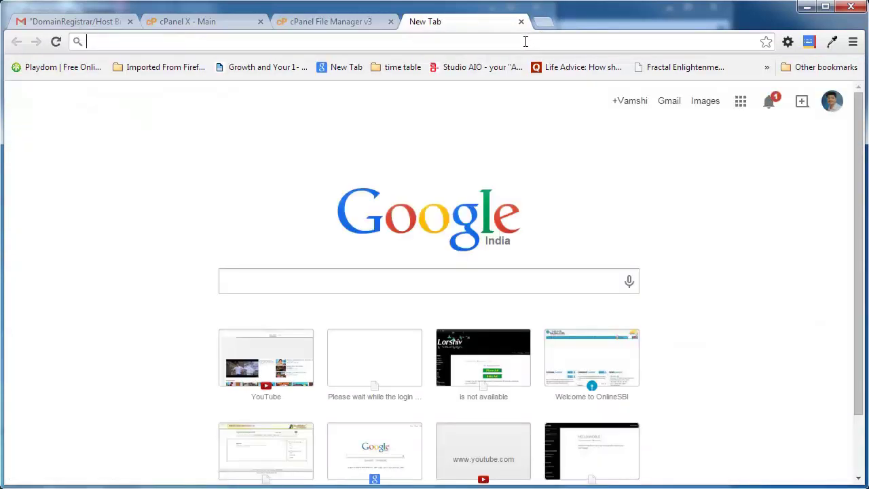
text(l)
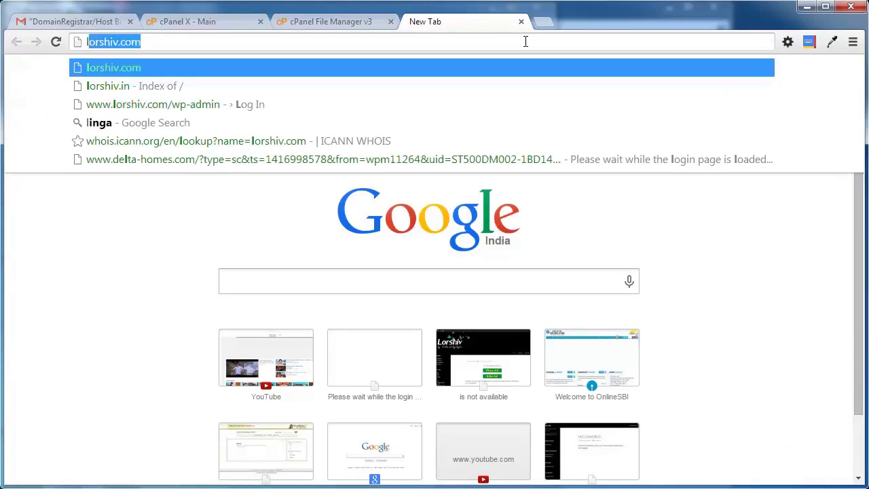
text(orshiv.co)
key(BackSpace)
key(BackSpace)
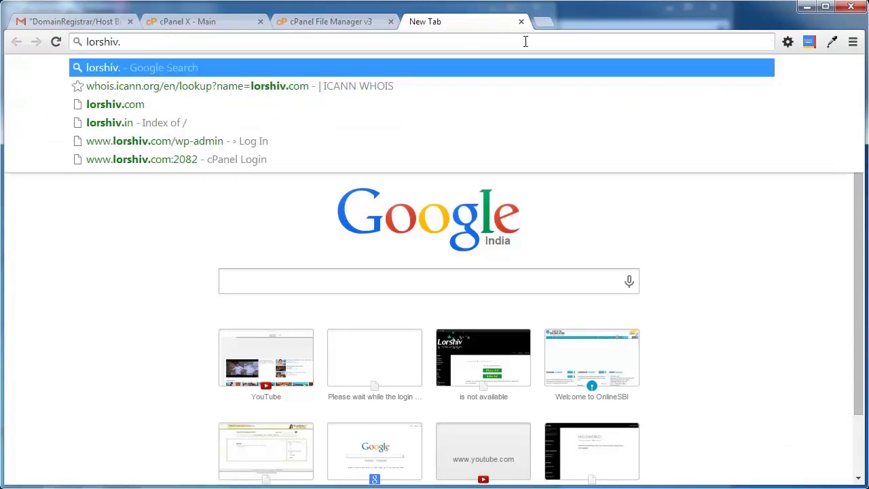
text(in)
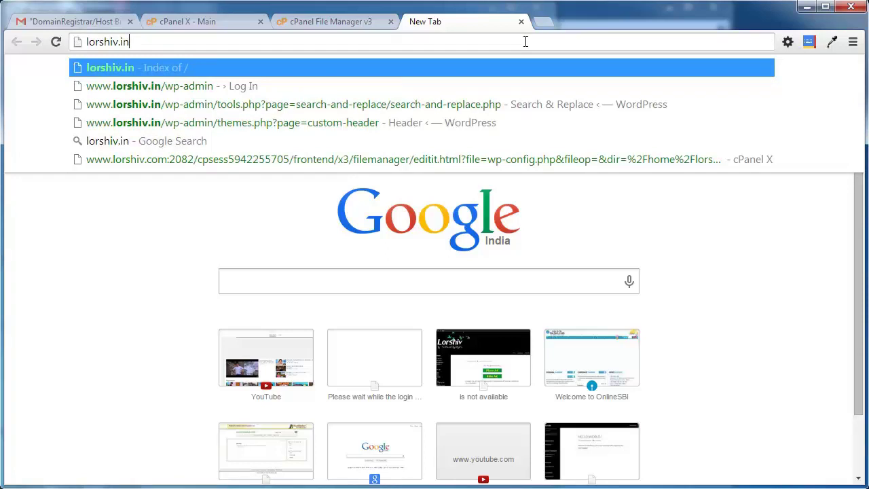
key(Return)
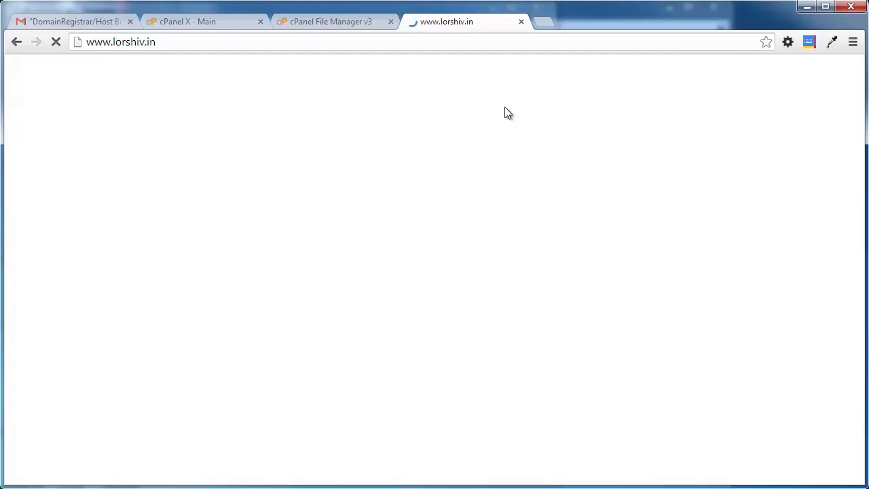
scroll(369, 254, down, 2)
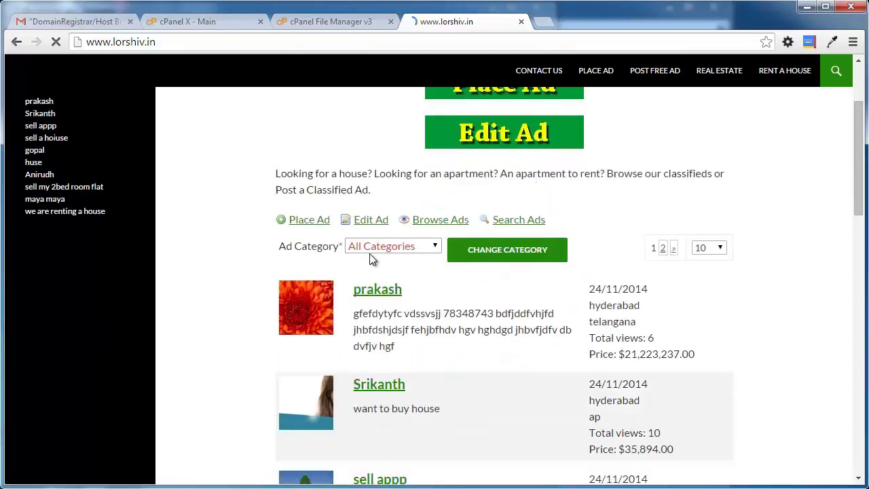
scroll(656, 268, down, 7)
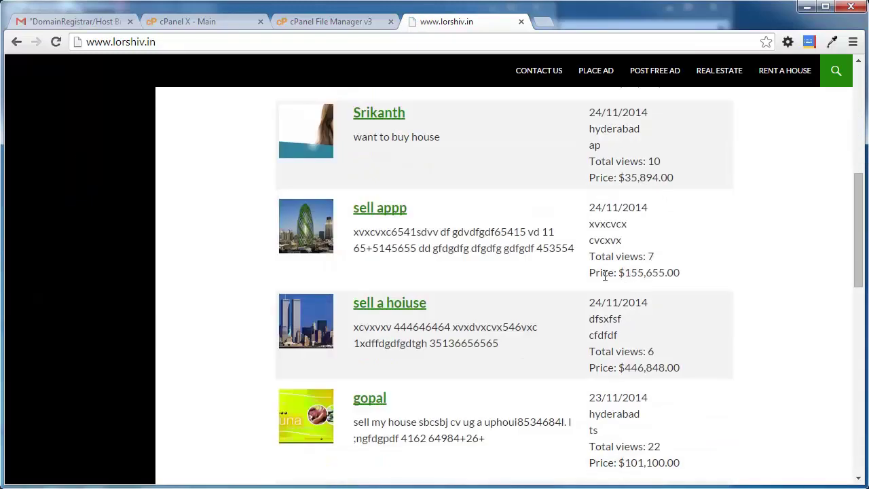
scroll(604, 276, down, 10)
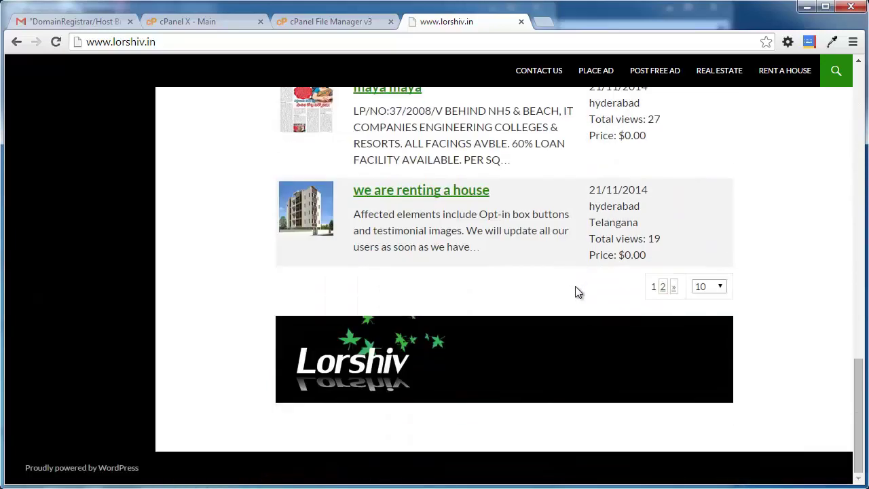
scroll(576, 286, up, 18)
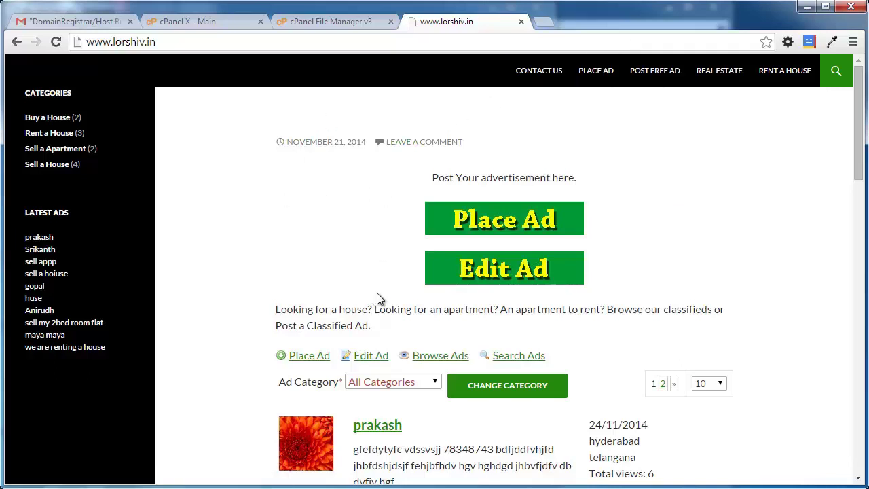
click(290, 40)
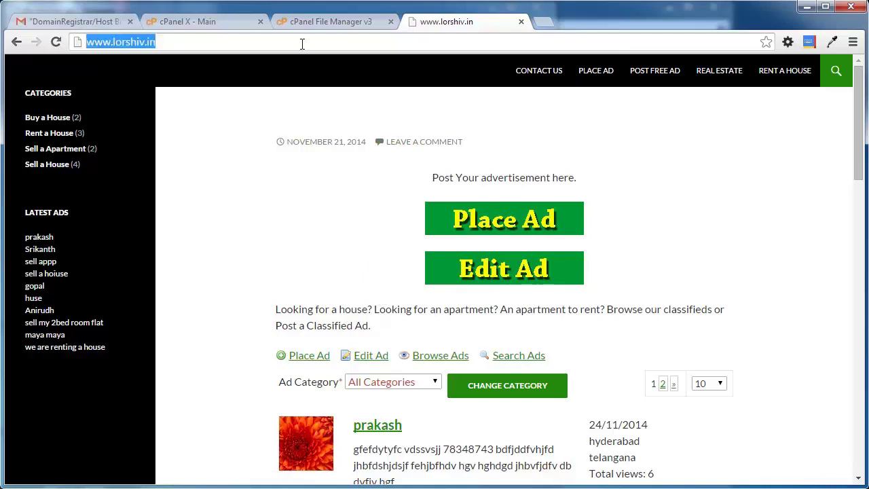
click(303, 44)
text(/)
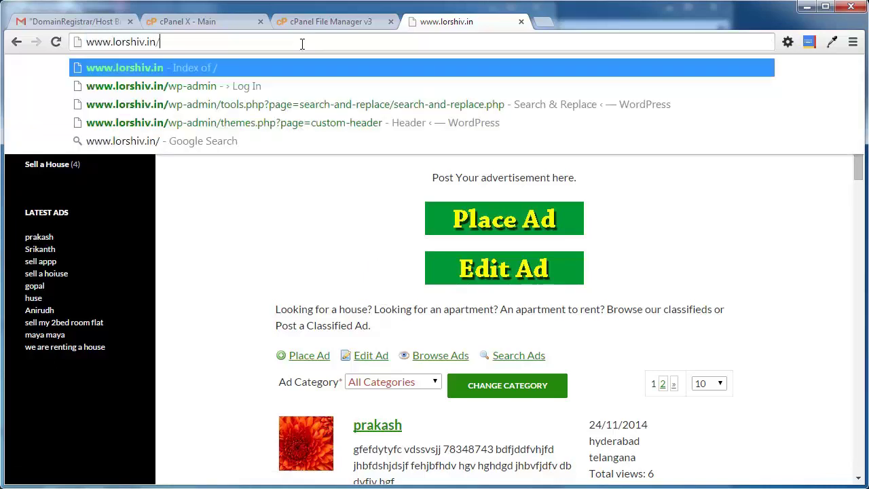
text(wp)
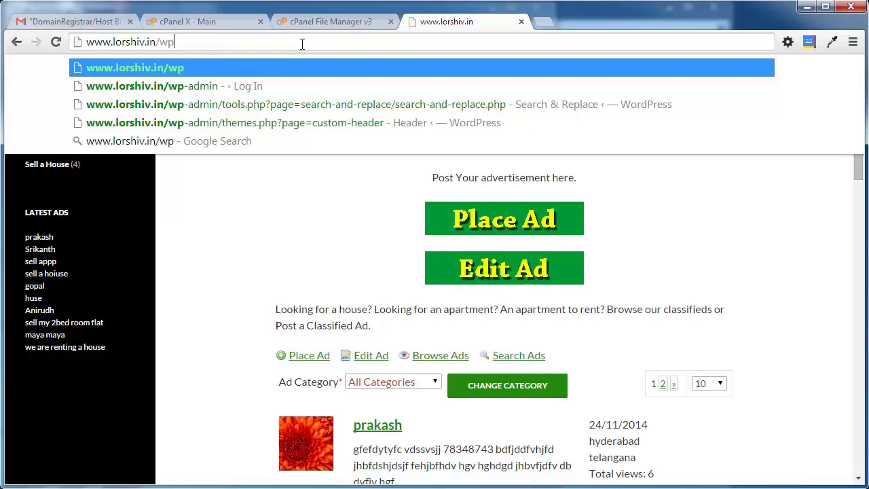
text(-a)
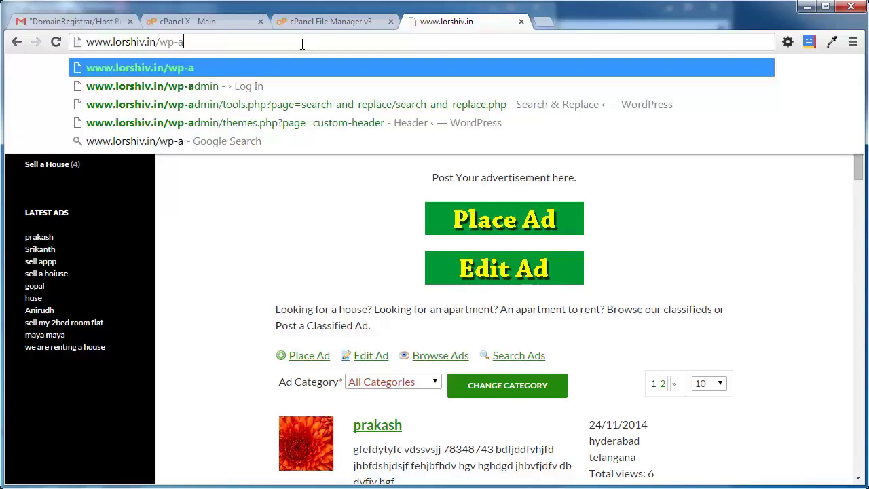
text(dmin)
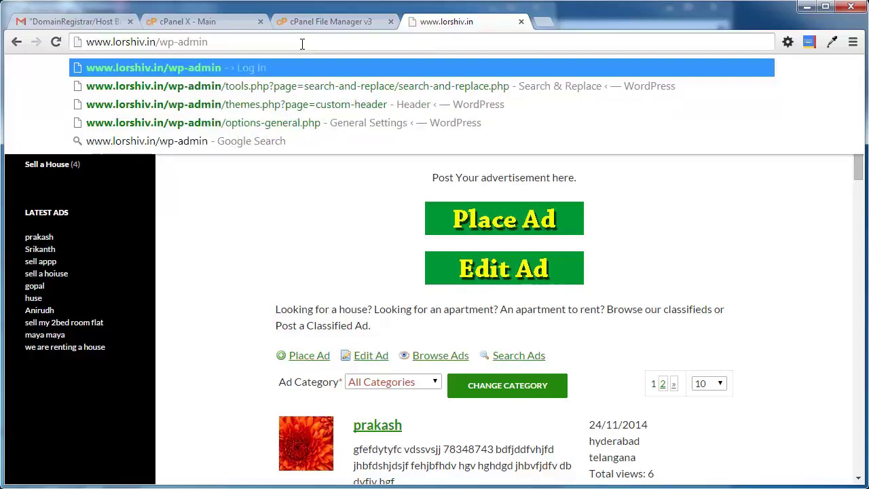
key(Return)
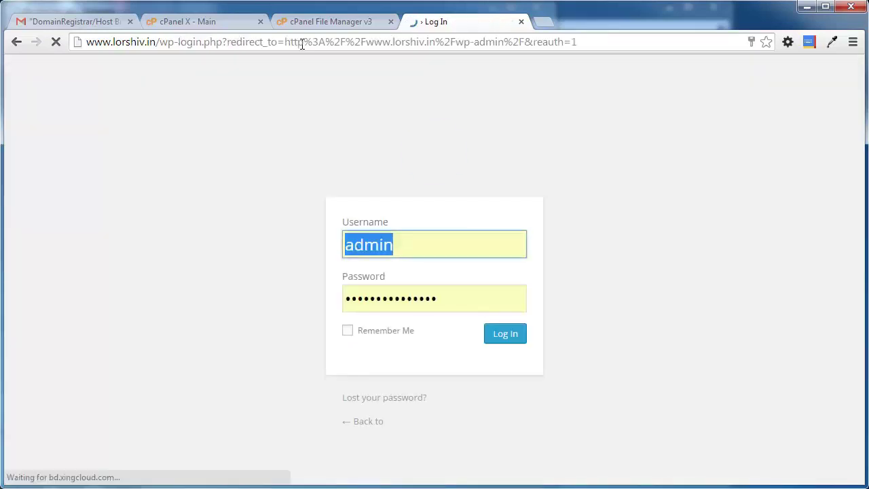
Enter the account password for the admin user and log in to the WordPress dashboard
key(Tab)
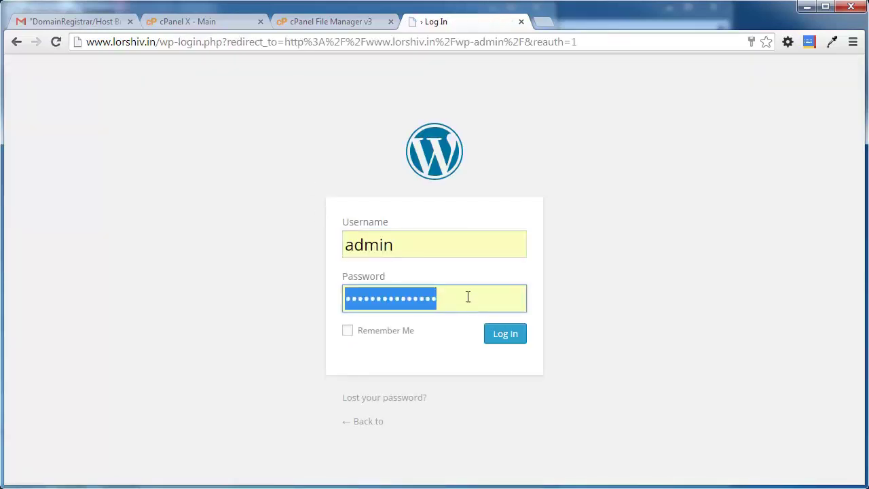
text(a)
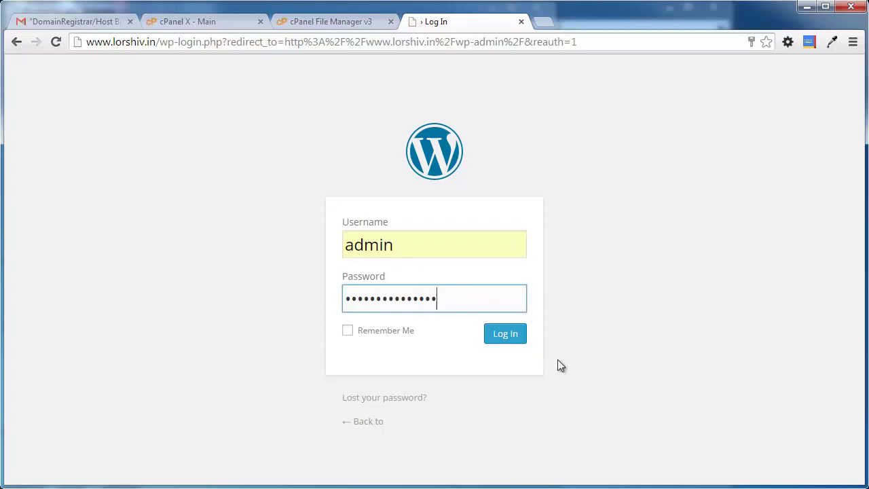
click(514, 334)
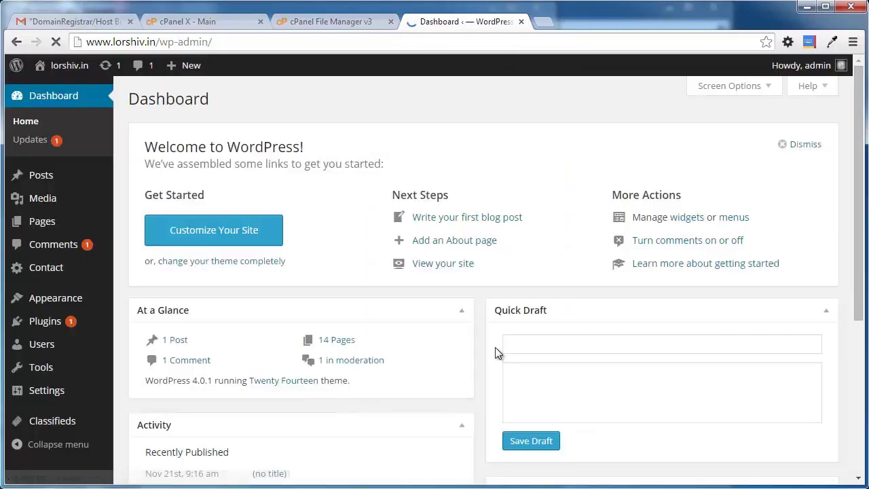
Look over the dashboard, view the lorshiv.in front page in a separate tab, and return to the dashboard
scroll(557, 337, down, 1)
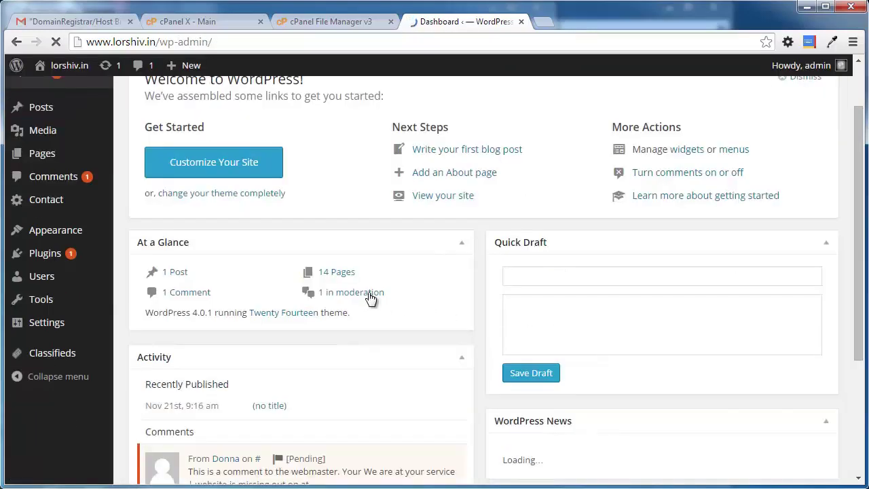
scroll(370, 292, up, 1)
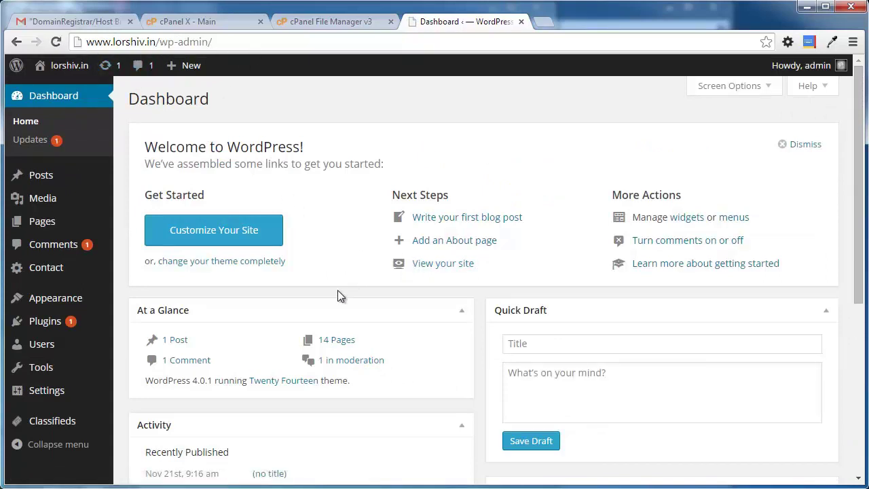
scroll(338, 295, down, 1)
scroll(330, 294, up, 1)
mouse_move(79, 77)
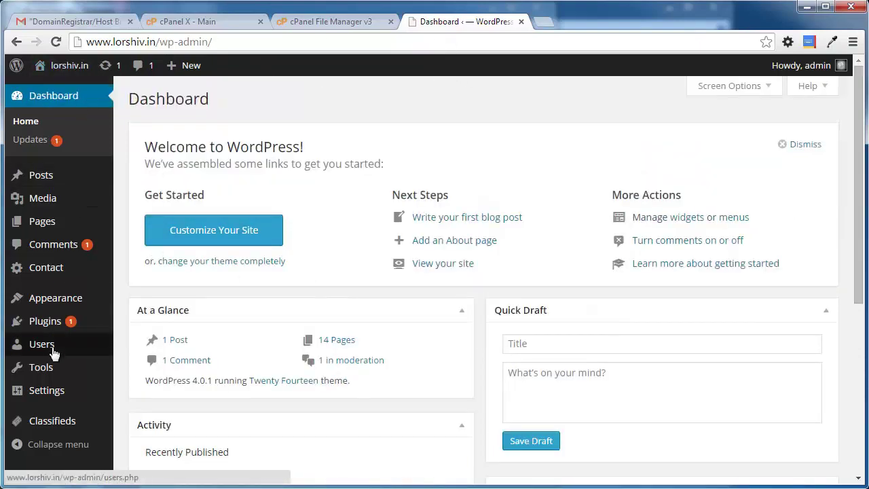
middle_click(58, 89)
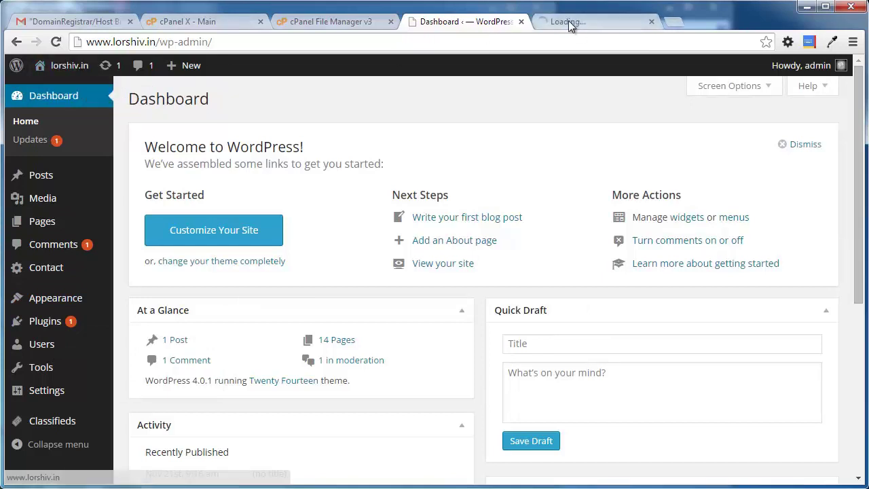
click(568, 21)
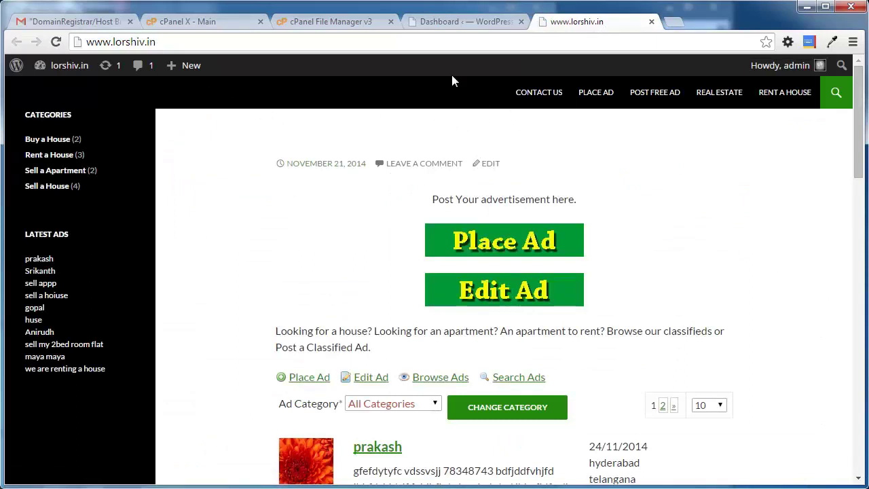
click(474, 20)
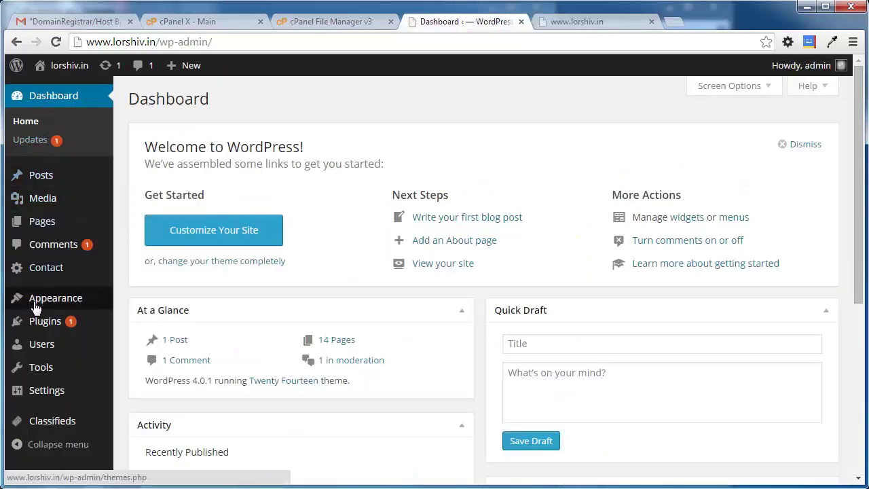
Open the theme customizer and set the first previously uploaded Lorshiv banner as the header image
mouse_move(41, 298)
click(143, 317)
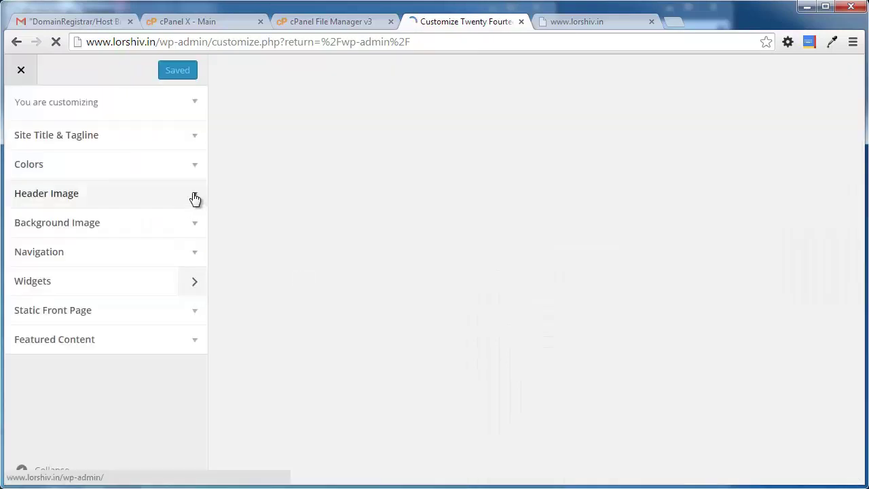
click(192, 197)
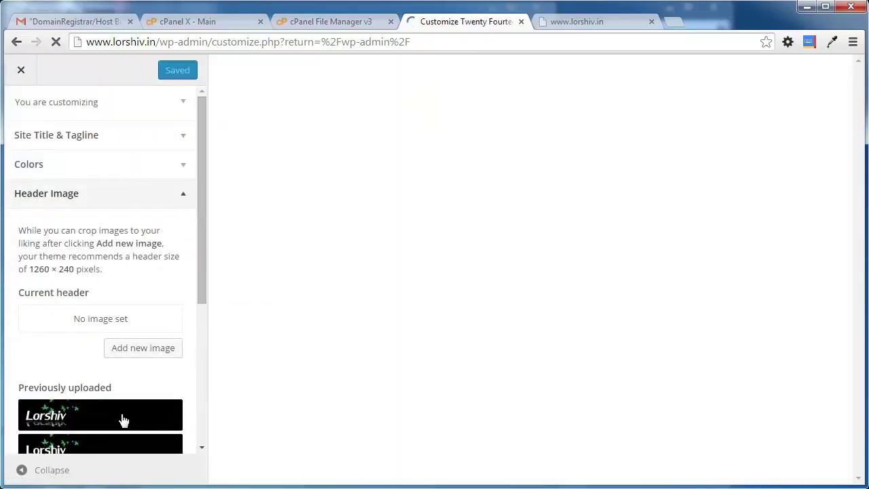
click(82, 415)
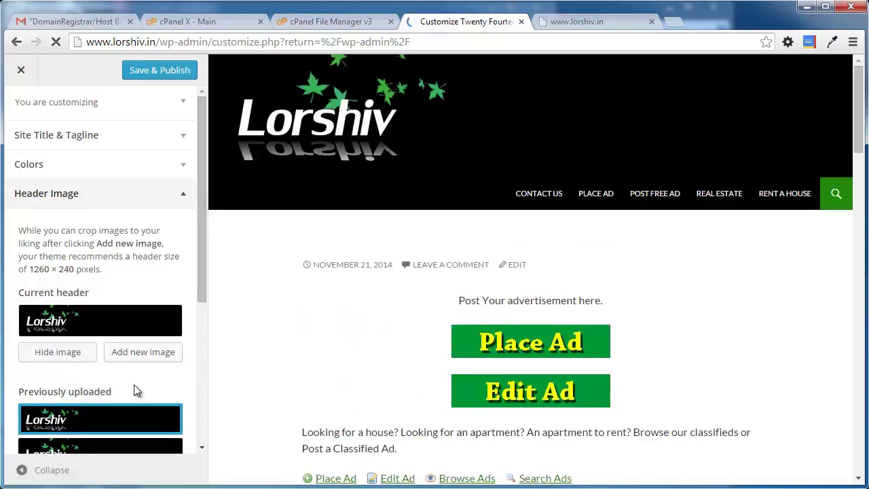
click(141, 362)
click(143, 357)
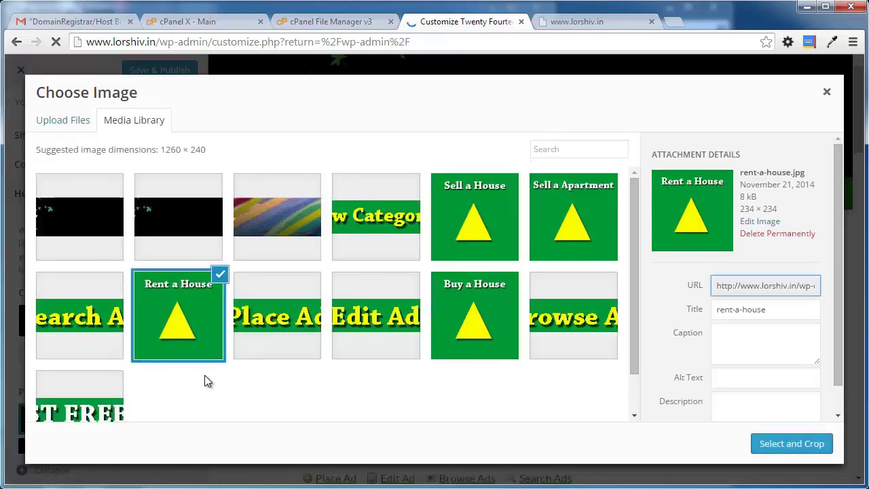
click(87, 231)
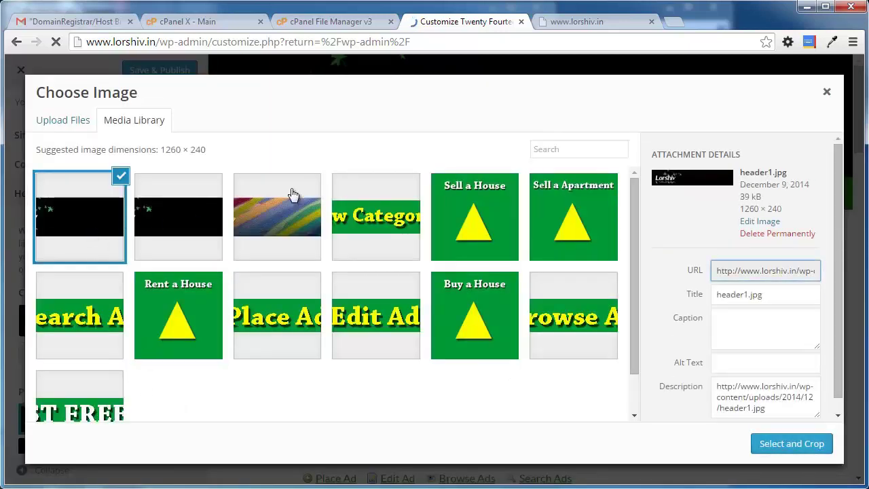
click(827, 93)
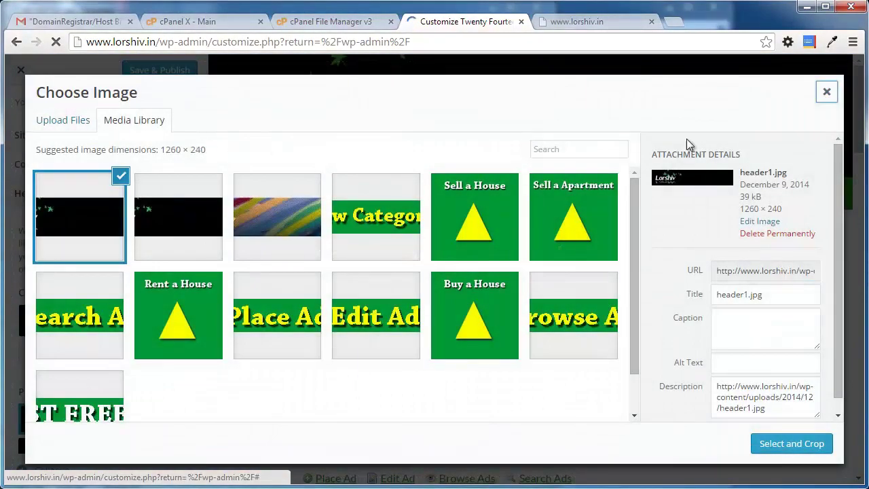
click(826, 92)
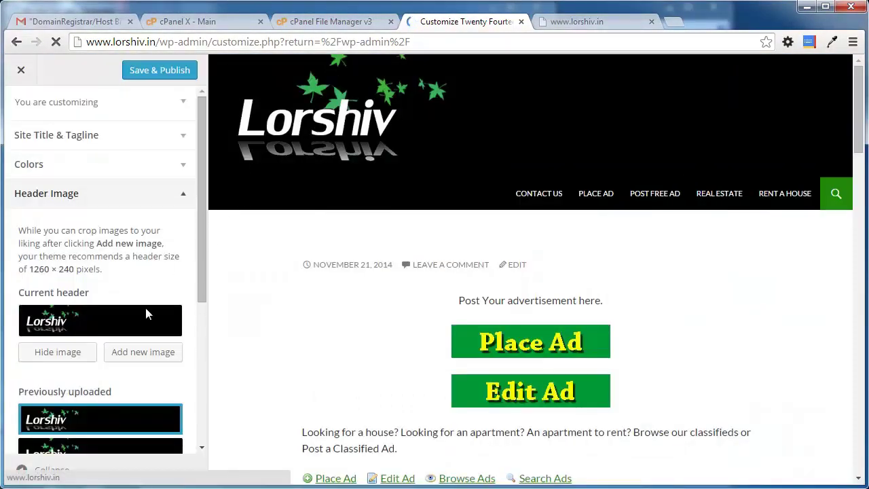
Save and publish the header image change
click(159, 70)
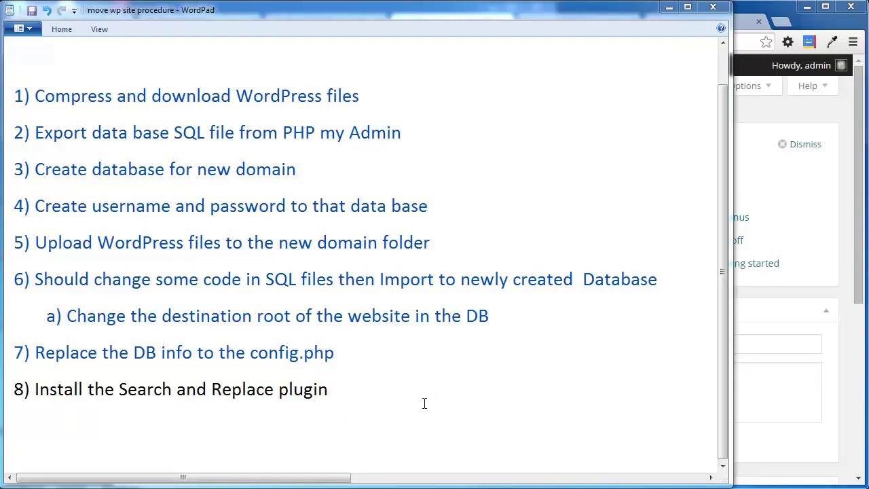
Return to the lorshiv.in dashboard and search the plugins available to add for "search and replace"
click(773, 12)
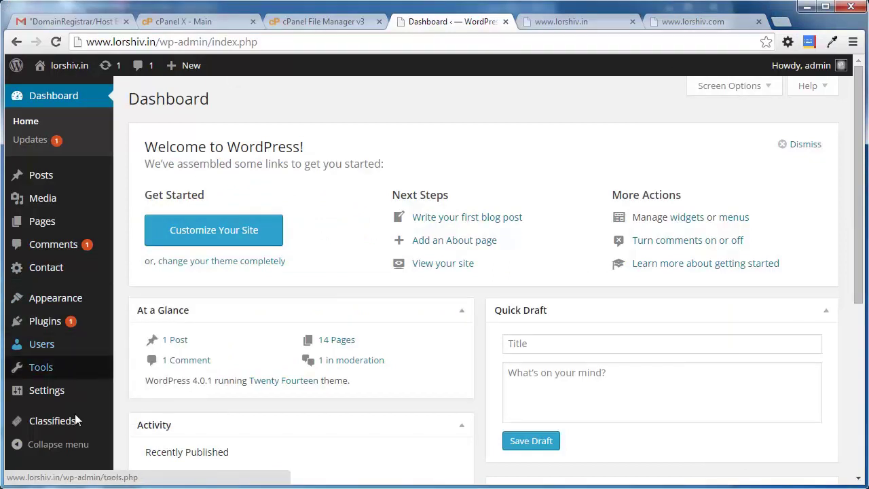
mouse_move(62, 404)
mouse_move(64, 323)
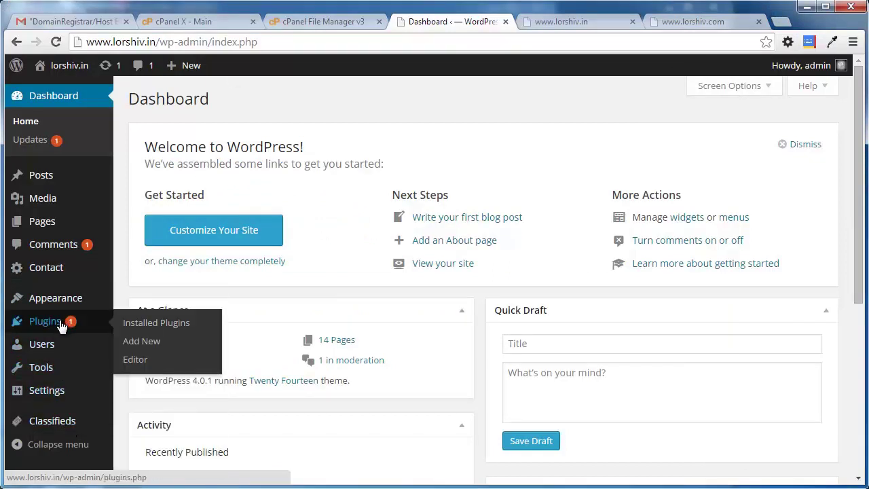
click(142, 348)
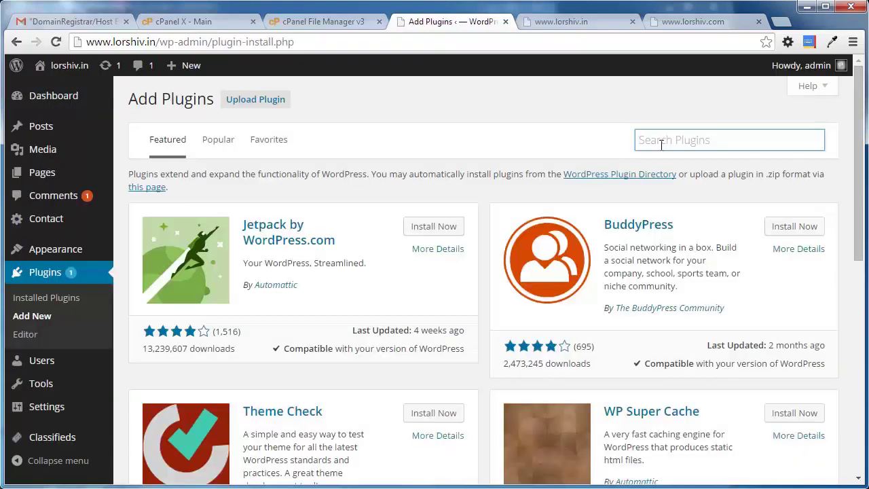
text(se)
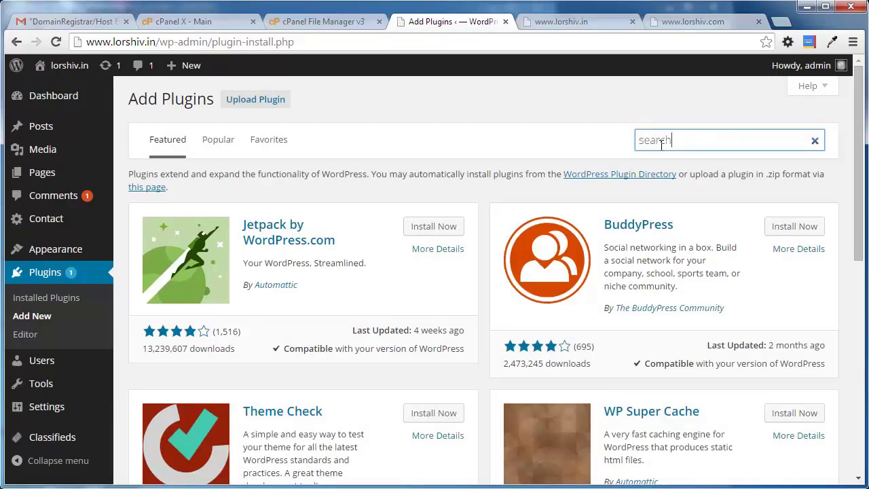
text(arch amd repla)
text(cx)
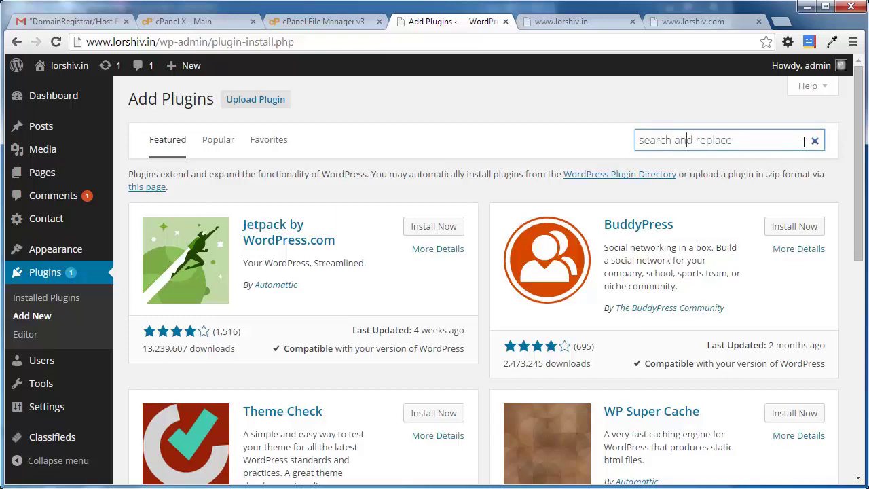
key(Return)
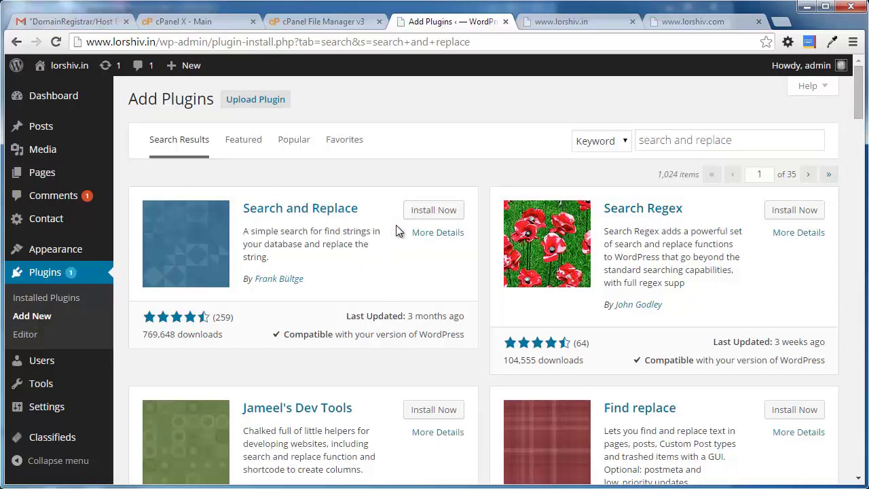
Install the Search and Replace plugin and activate it
click(433, 212)
click(476, 127)
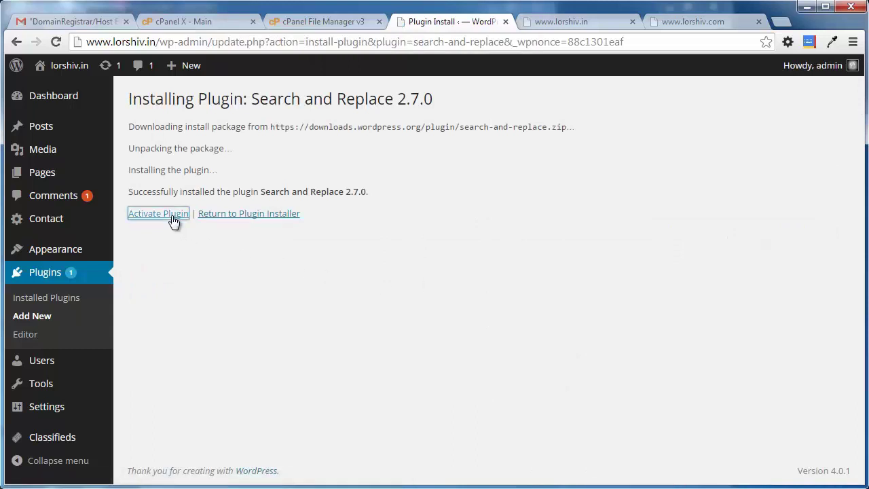
click(164, 214)
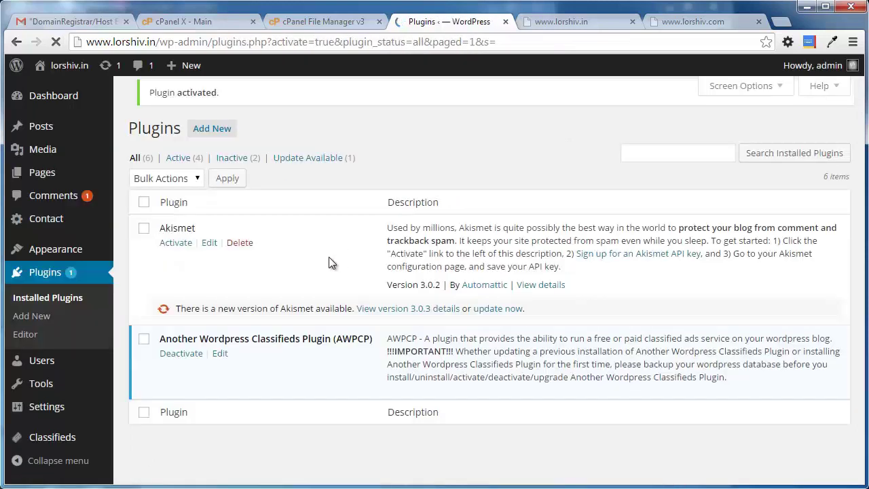
Open the Search & Replace plugin's settings and select all the database fields for the replacement
scroll(307, 319, down, 5)
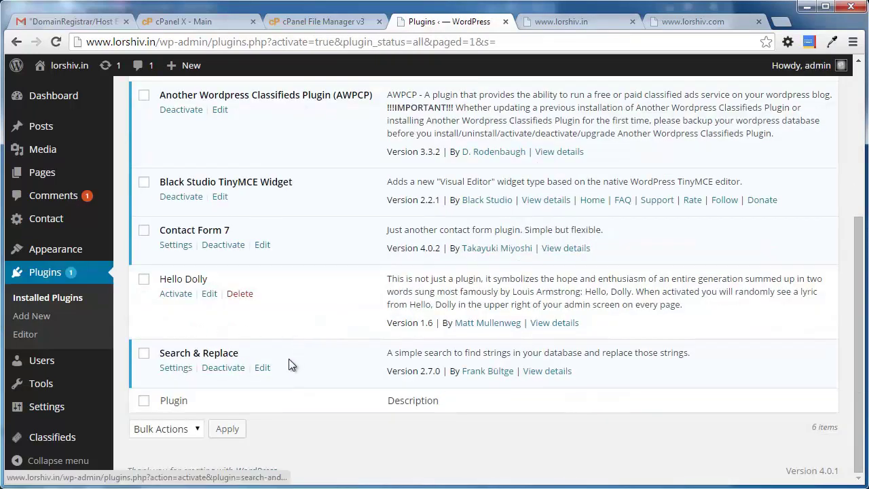
click(176, 368)
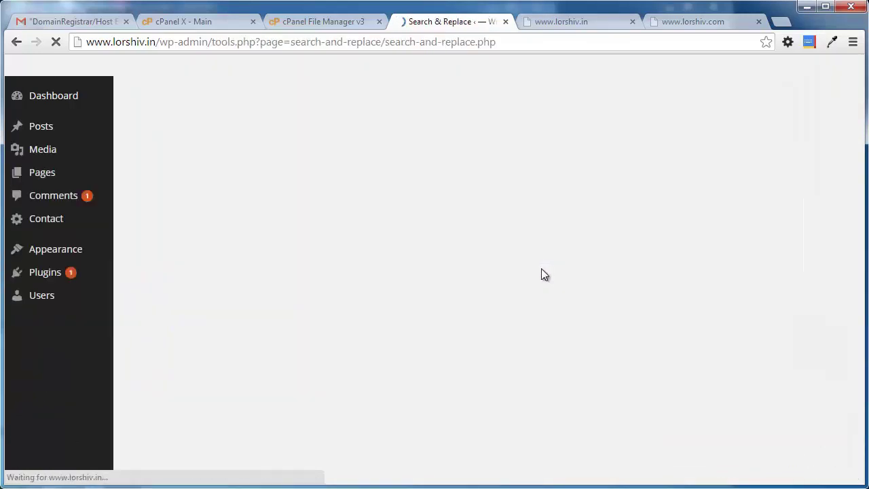
scroll(247, 284, down, 5)
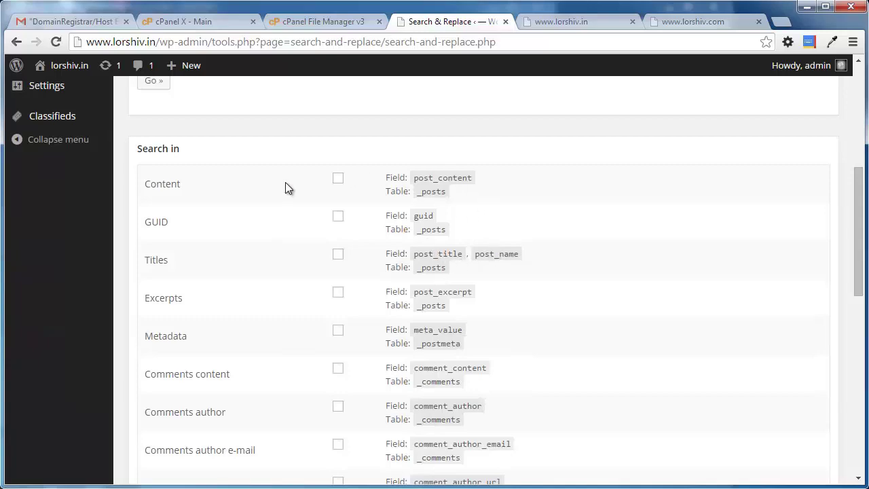
scroll(341, 241, down, 4)
scroll(342, 241, up, 4)
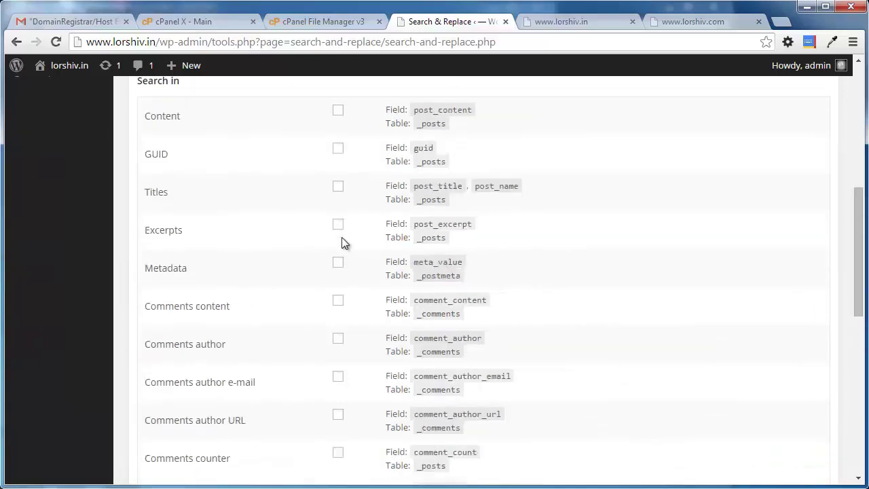
scroll(387, 330, down, 7)
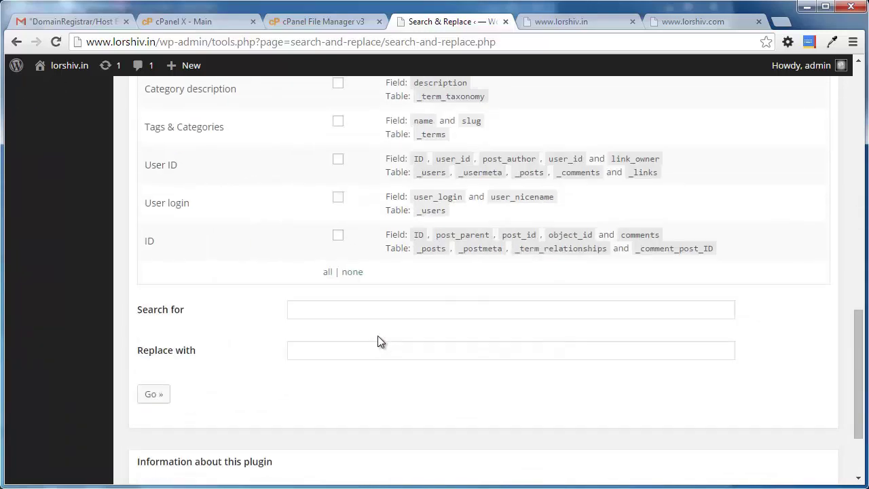
scroll(372, 340, up, 1)
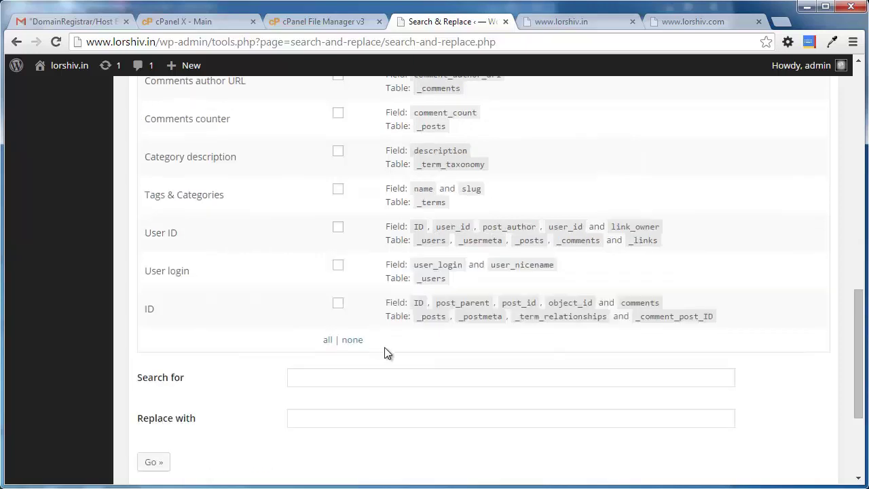
click(328, 339)
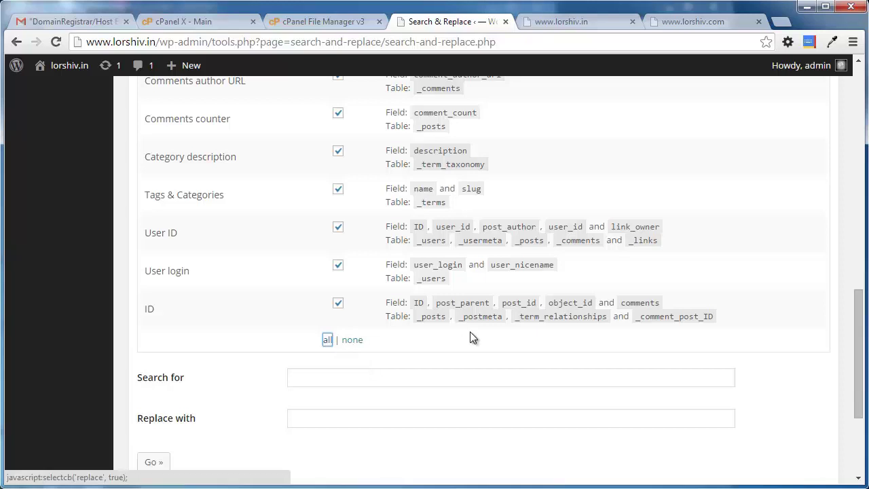
scroll(469, 338, up, 2)
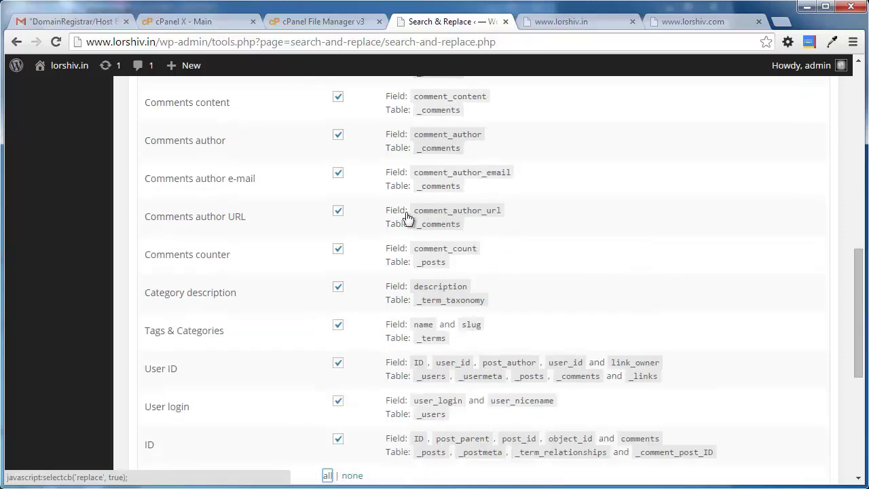
scroll(435, 271, down, 4)
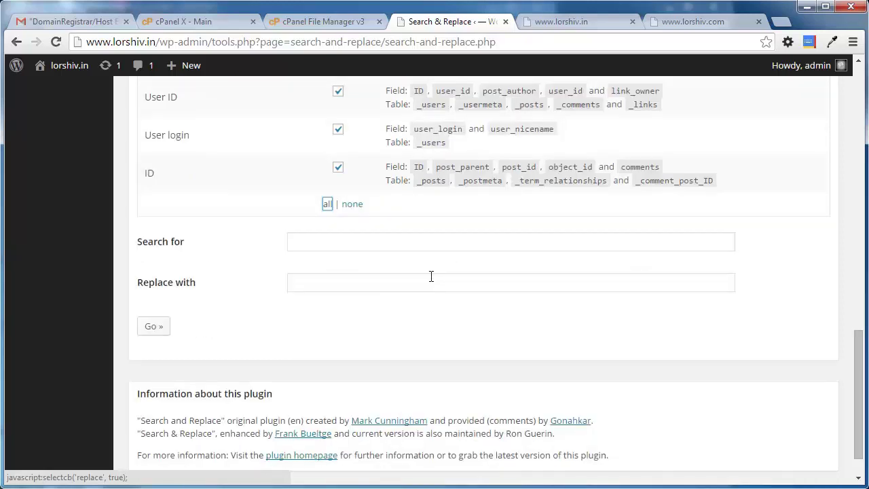
Run a search for lorshiv.com replaced with lorshiv.in across the selected fields and look through the report
click(360, 241)
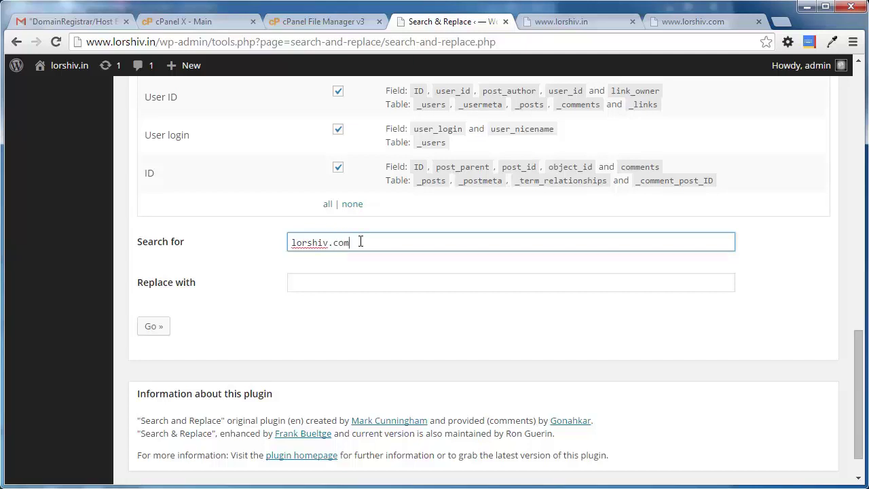
key(Tab)
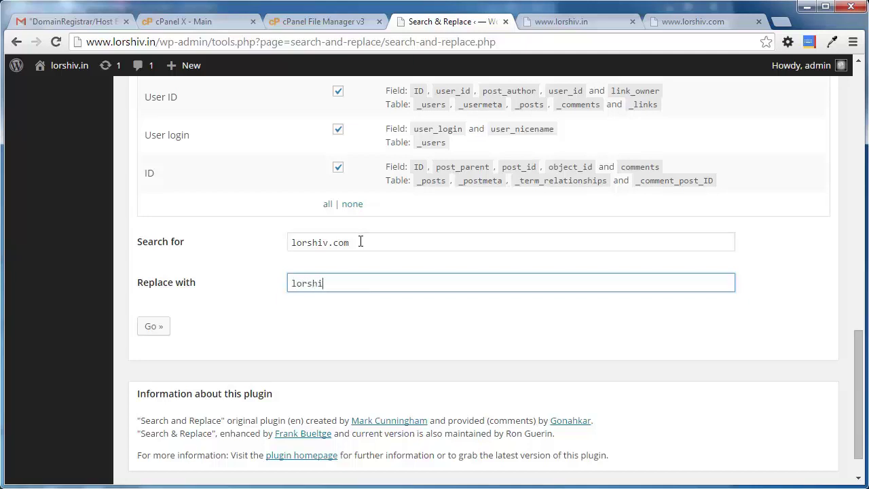
text(lorshiv.in)
click(154, 327)
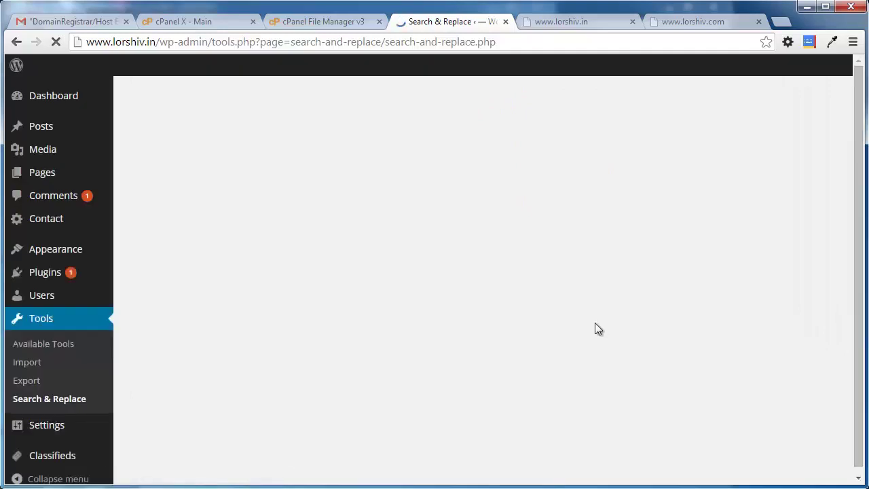
scroll(427, 266, down, 3)
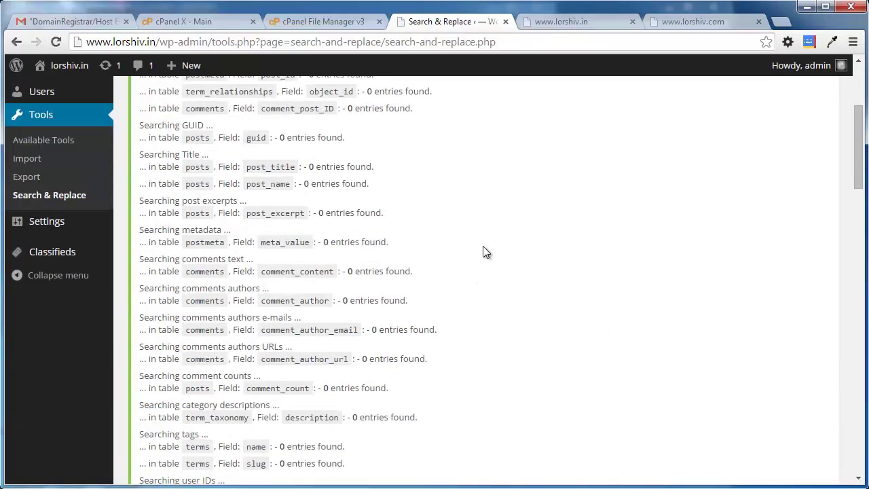
scroll(516, 286, down, 1)
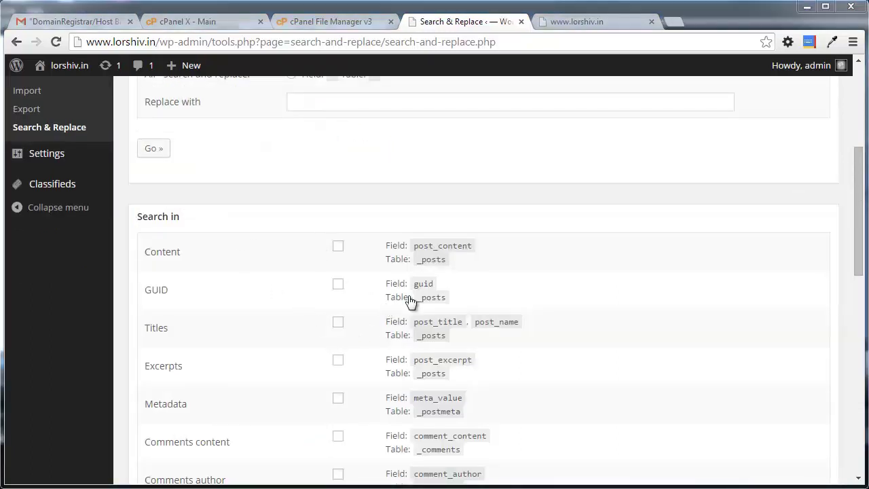
Reload the lorshiv.in front page and check its header, navigation menu, sidebar and ad listings
click(584, 22)
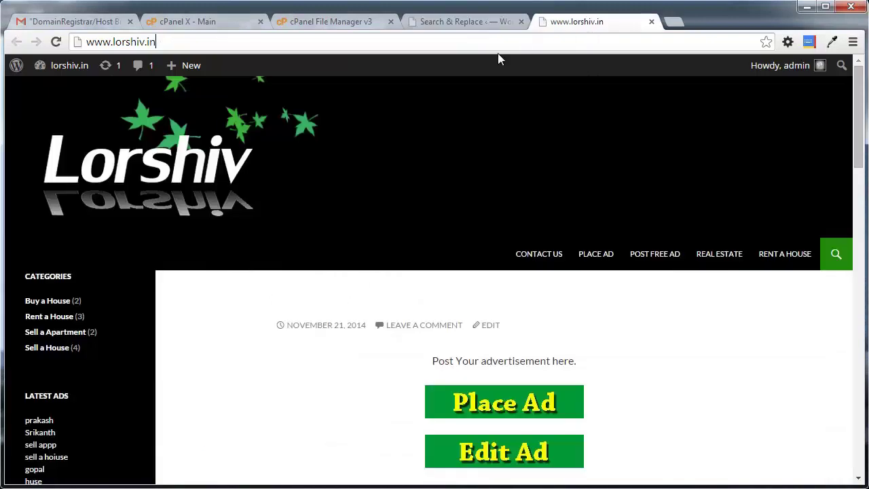
click(55, 41)
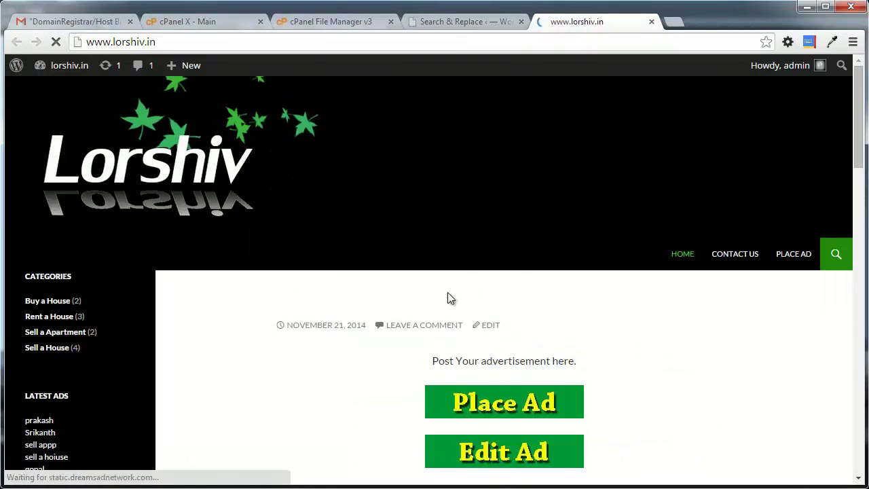
scroll(421, 322, up, 2)
scroll(379, 308, up, 1)
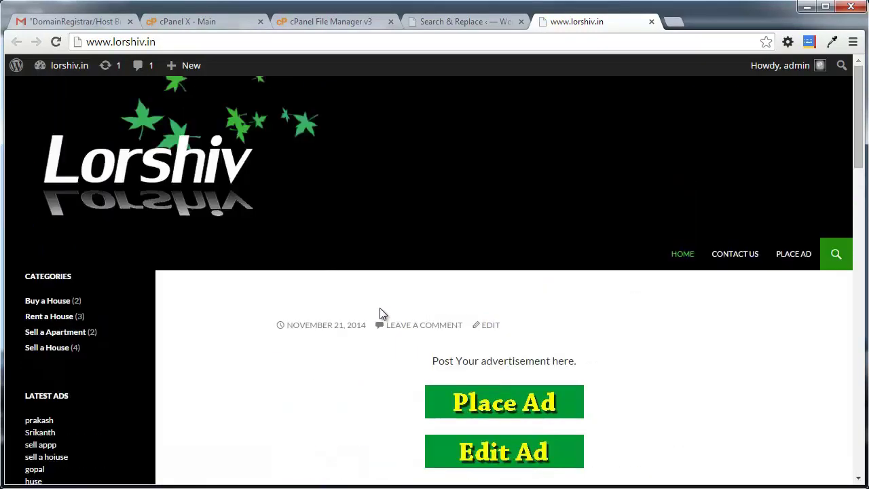
drag(860, 100, 838, 129)
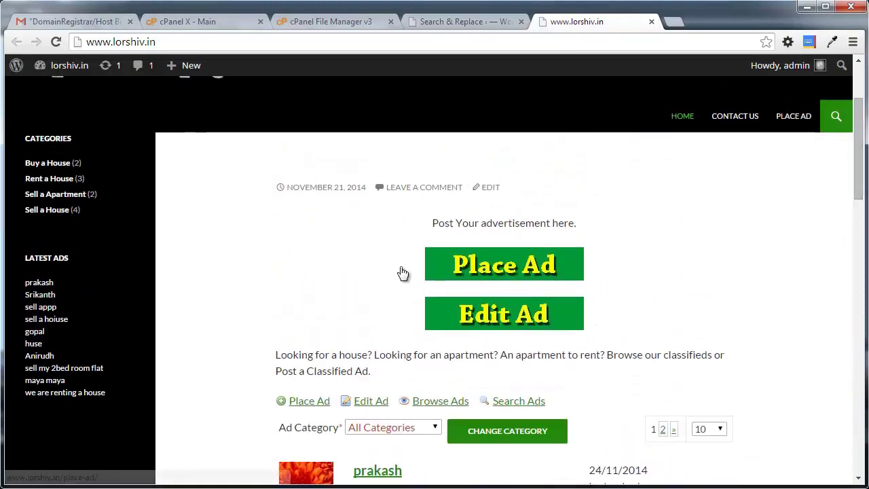
mouse_move(861, 136)
mouse_down()
mouse_move(860, 107)
mouse_move(866, 231)
mouse_move(861, 137)
mouse_up()
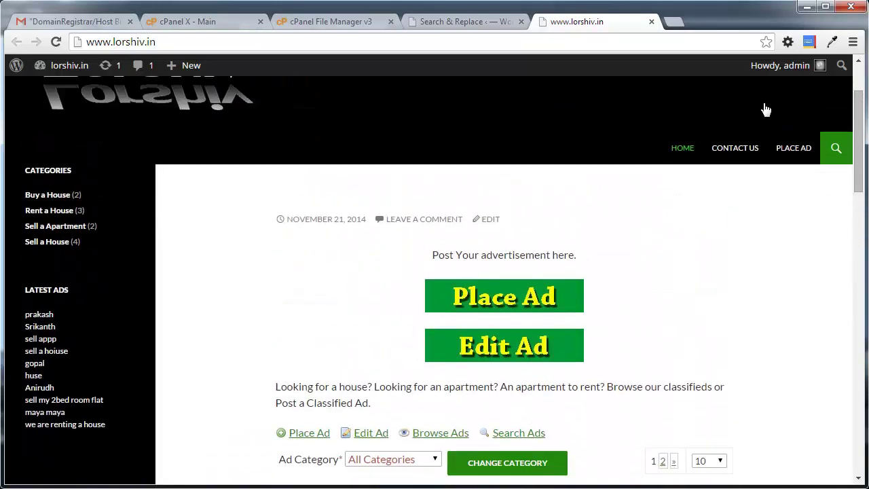
Visit the Contact Us and Place Ad pages of lorshiv.in and check that their header, forms and sidebar load
click(734, 147)
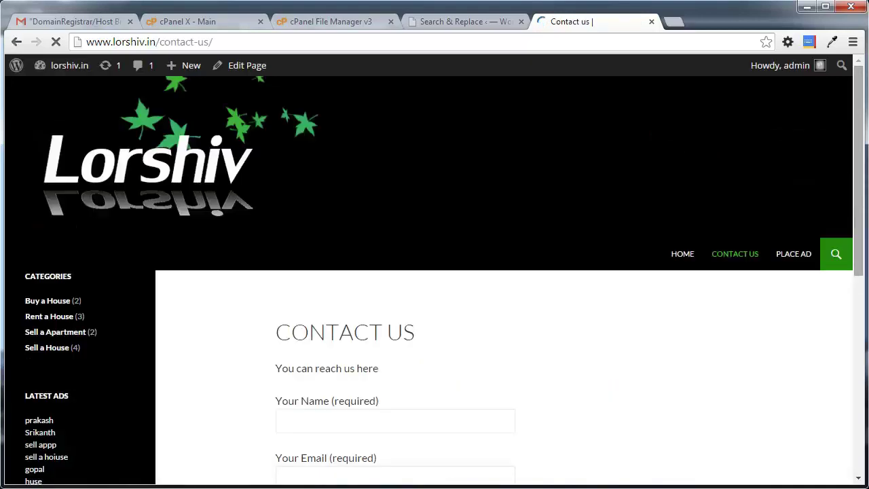
mouse_move(861, 196)
mouse_down()
mouse_move(866, 353)
mouse_move(862, 190)
mouse_up()
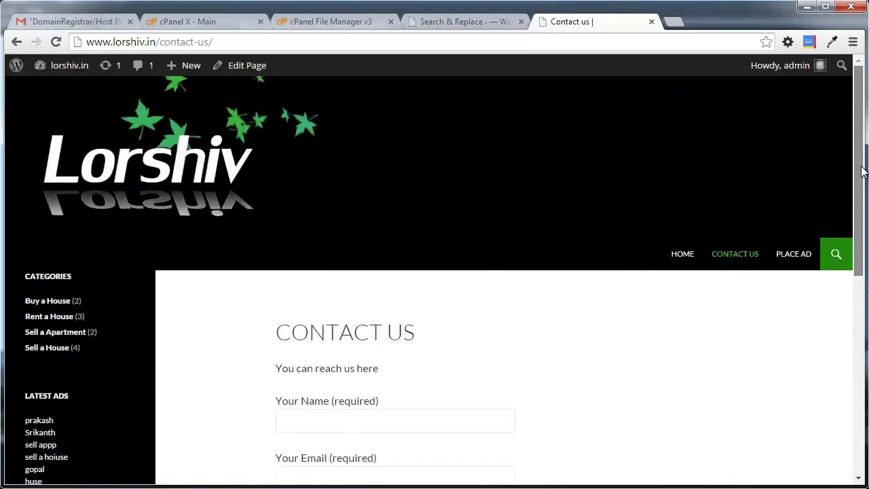
click(815, 259)
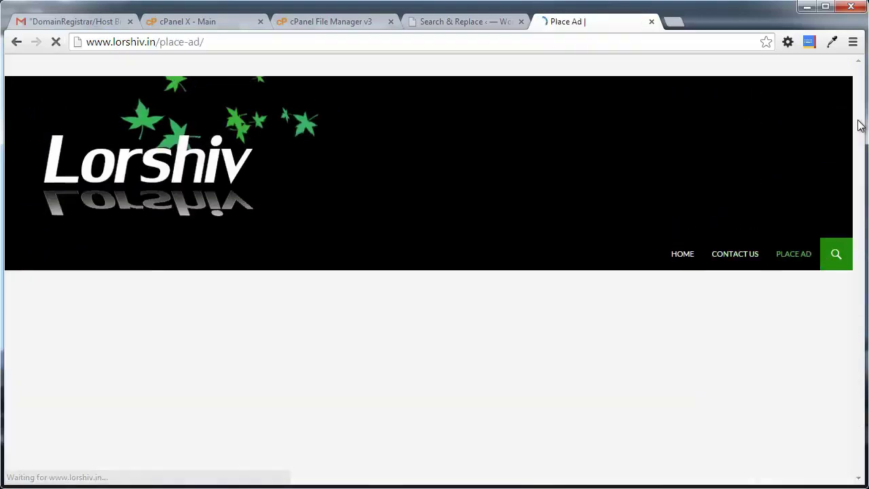
scroll(861, 136, down, 4)
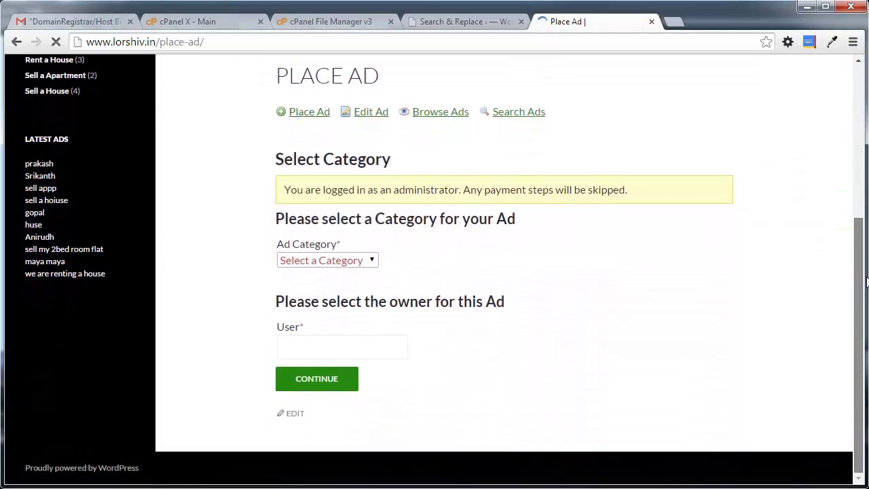
scroll(866, 118, up, 4)
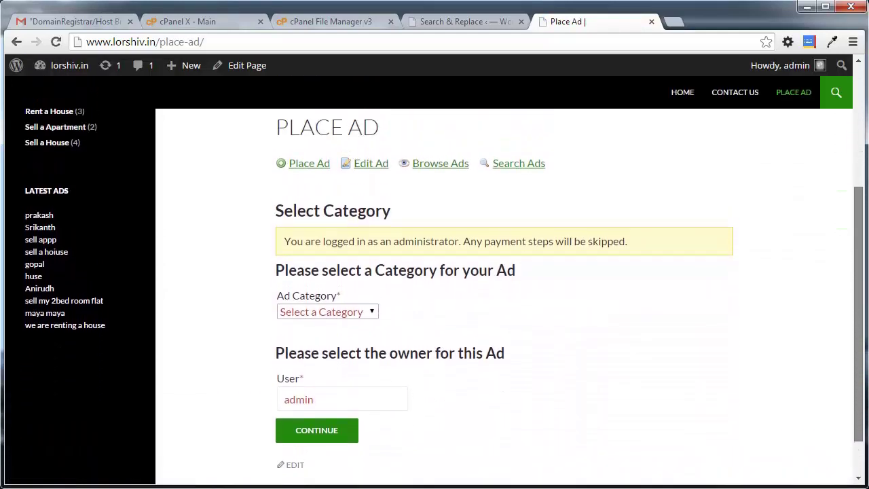
scroll(862, 109, down, 2)
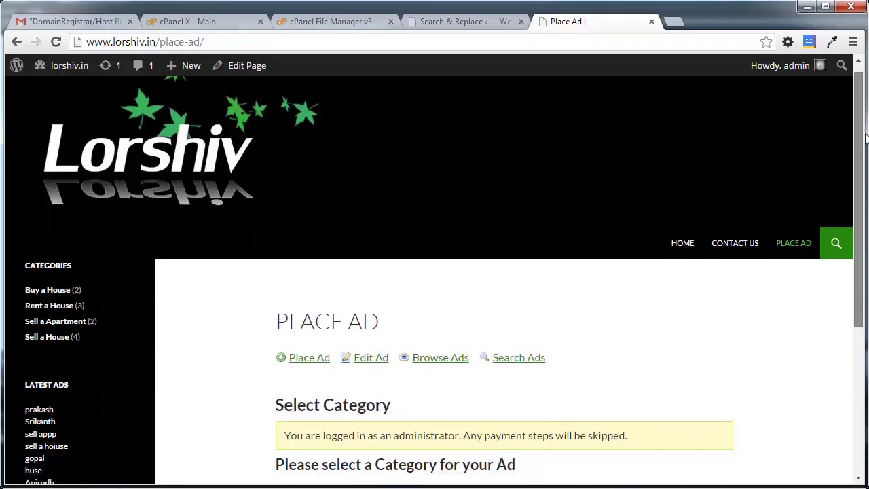
scroll(856, 108, up, 2)
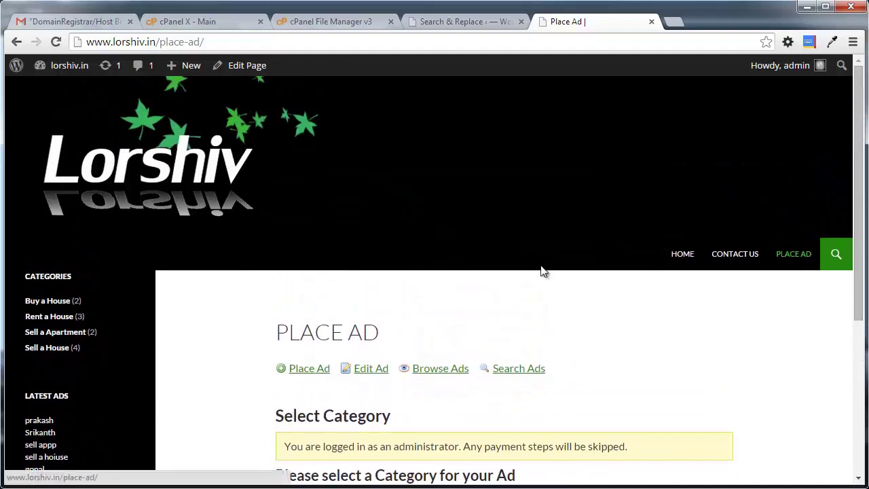